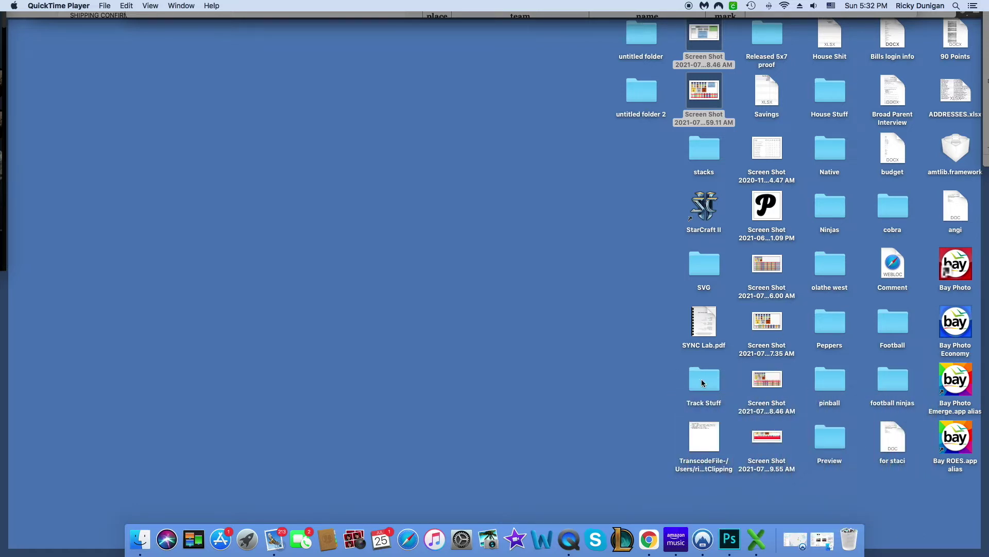
# - Open Ultimate Track Stats.xlsx in Excel from the desktop's Track Stuff folder
pyautogui.doubleClick(703, 380)
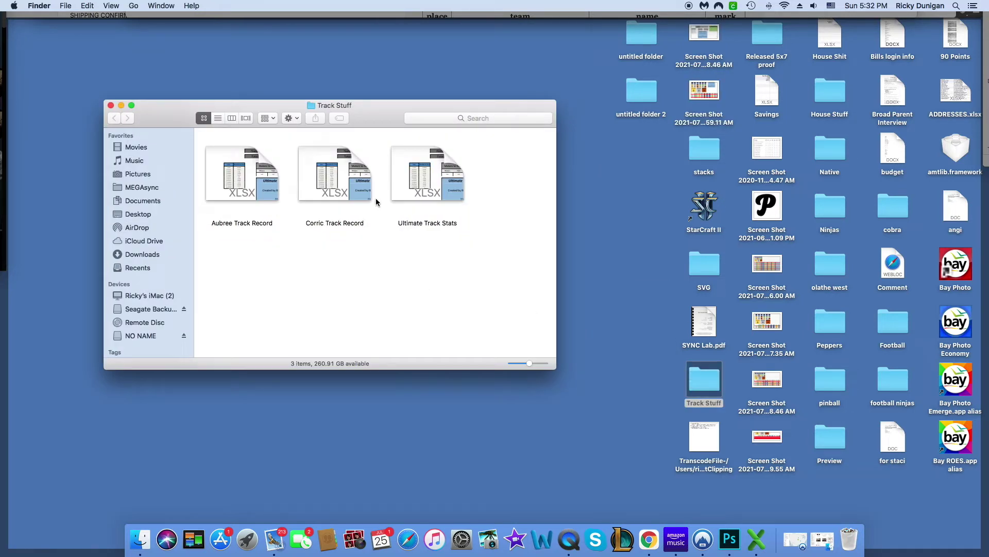
pyautogui.doubleClick(400, 183)
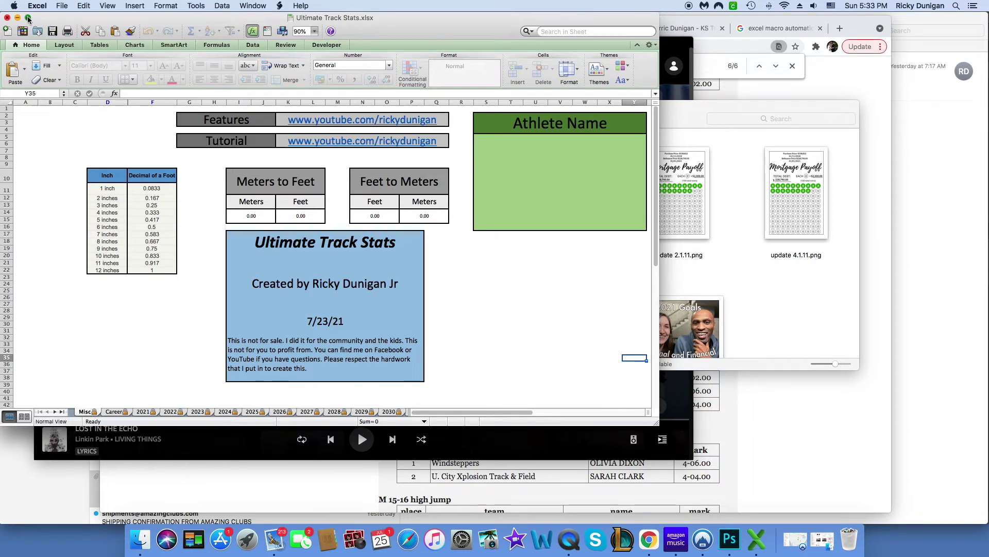
# - Maximize the workbook window and enter the athlete's full name in Athlete Name cell S5
pyautogui.click(29, 18)
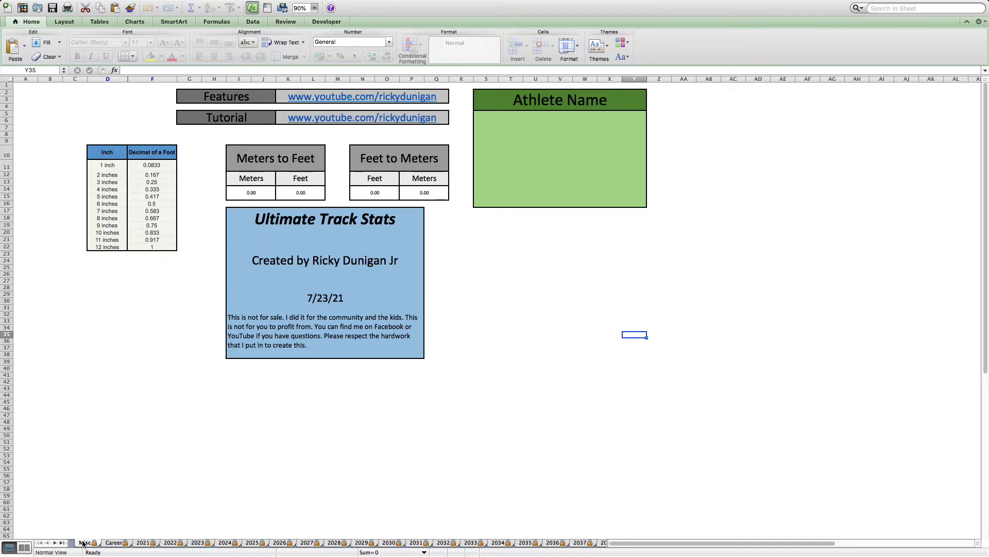
pyautogui.click(565, 159)
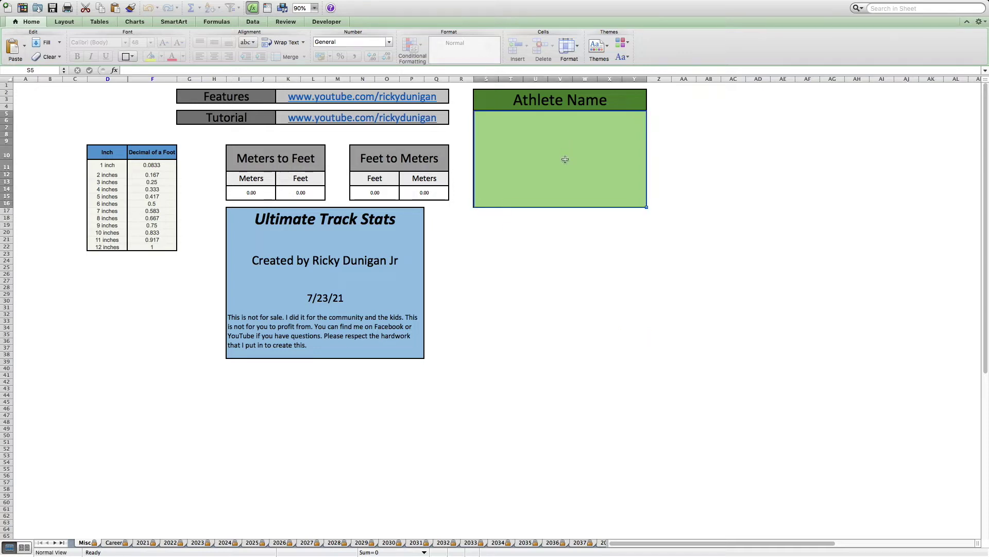
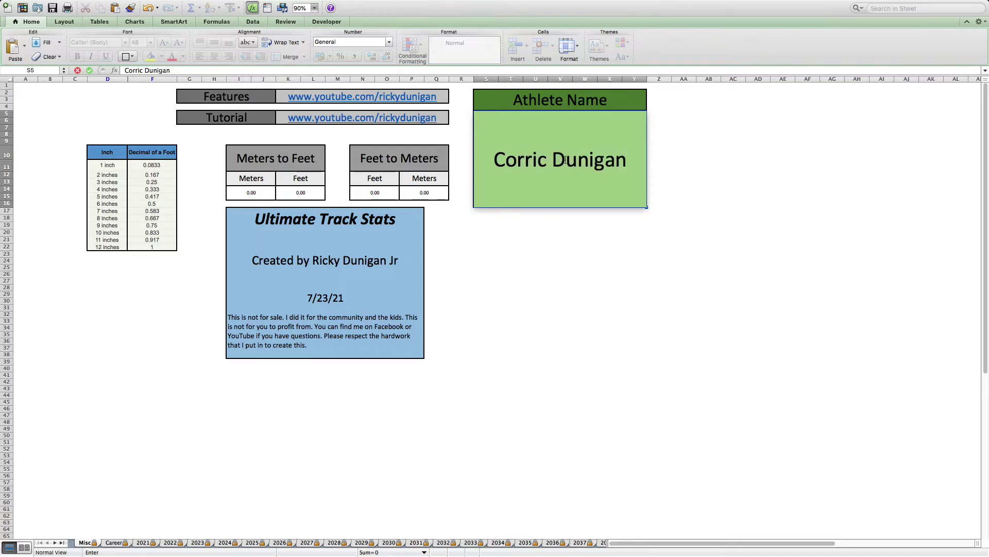
pyautogui.click(509, 253)
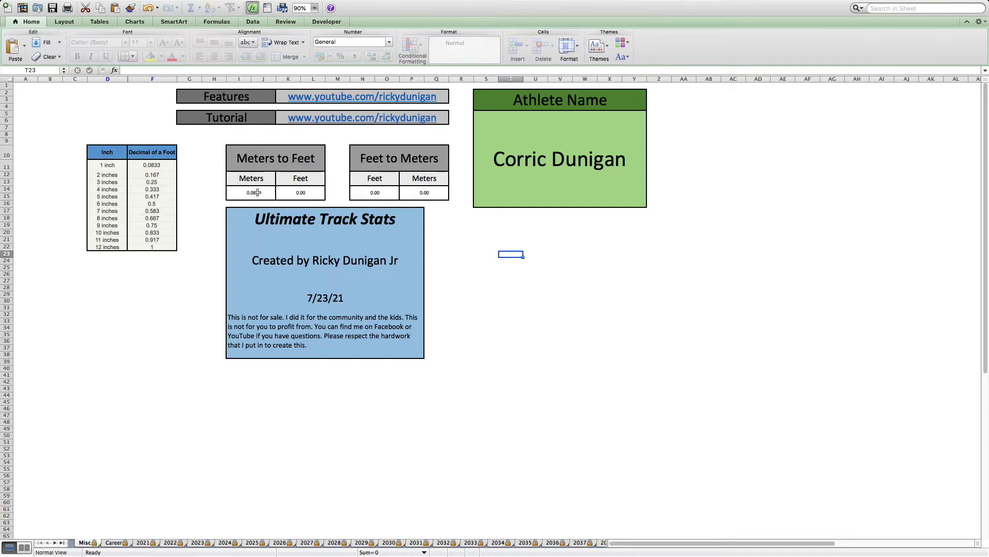
# - Enter 20 in the Meters to Feet converter and 25.42 feet in the Feet to Meters converter
pyautogui.click(257, 192)
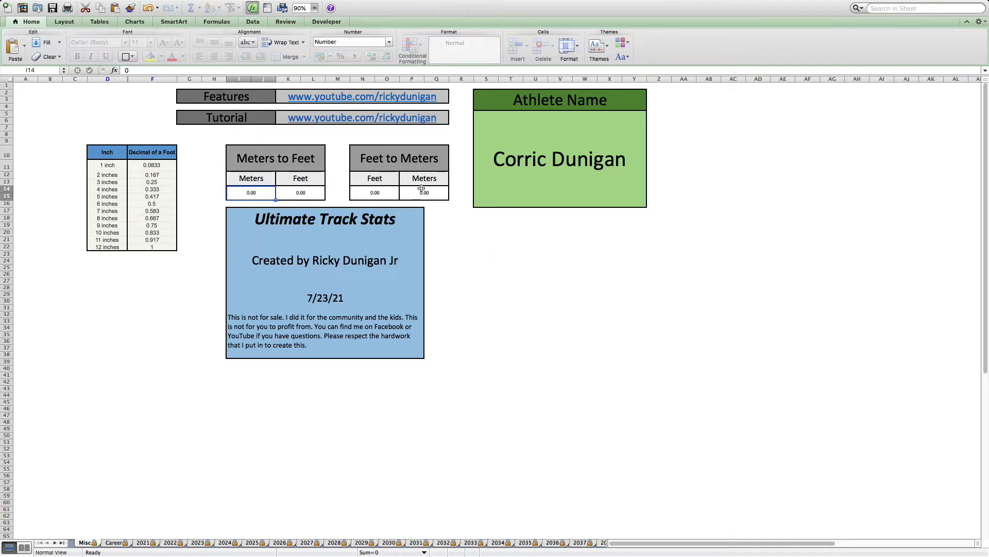
pyautogui.write('20')
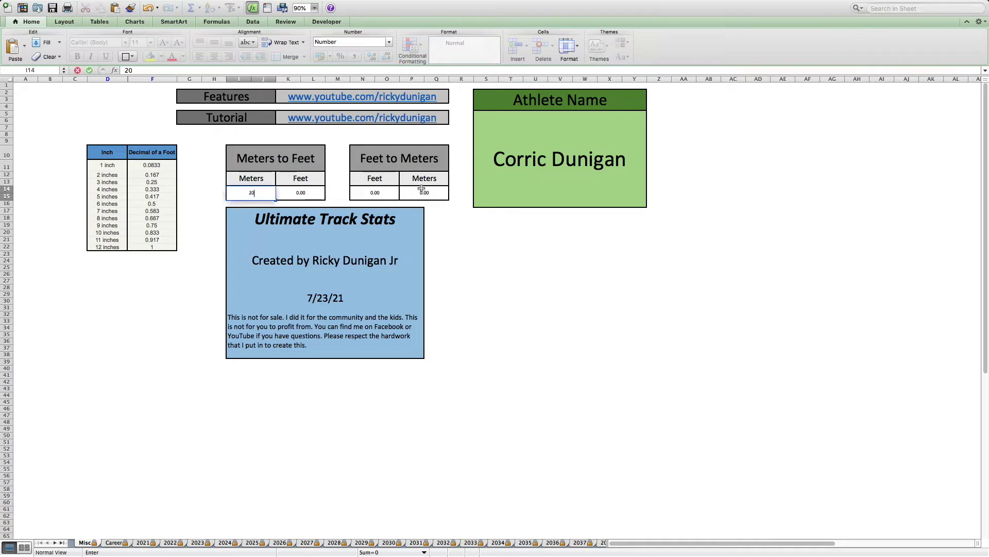
pyautogui.press('Tab')
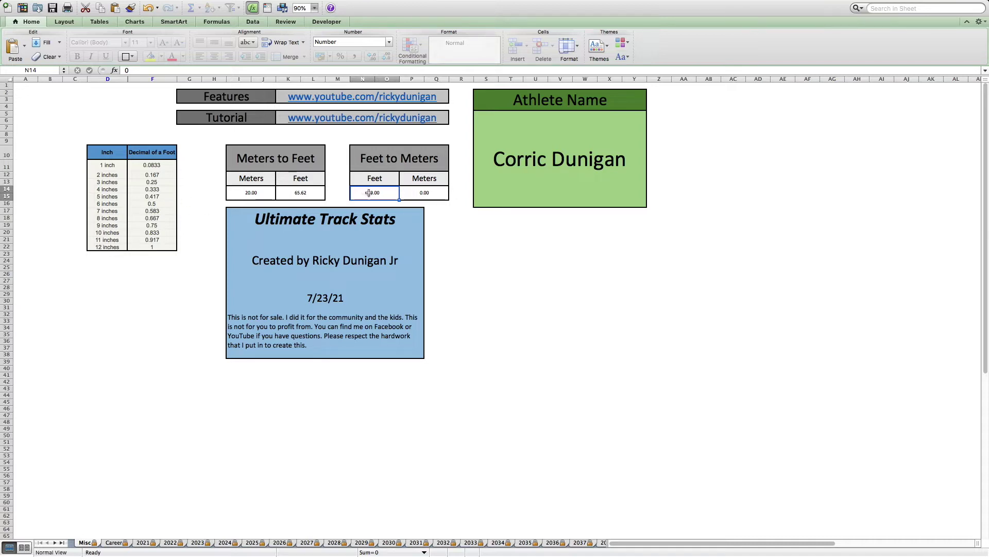
pyautogui.write('25.417')
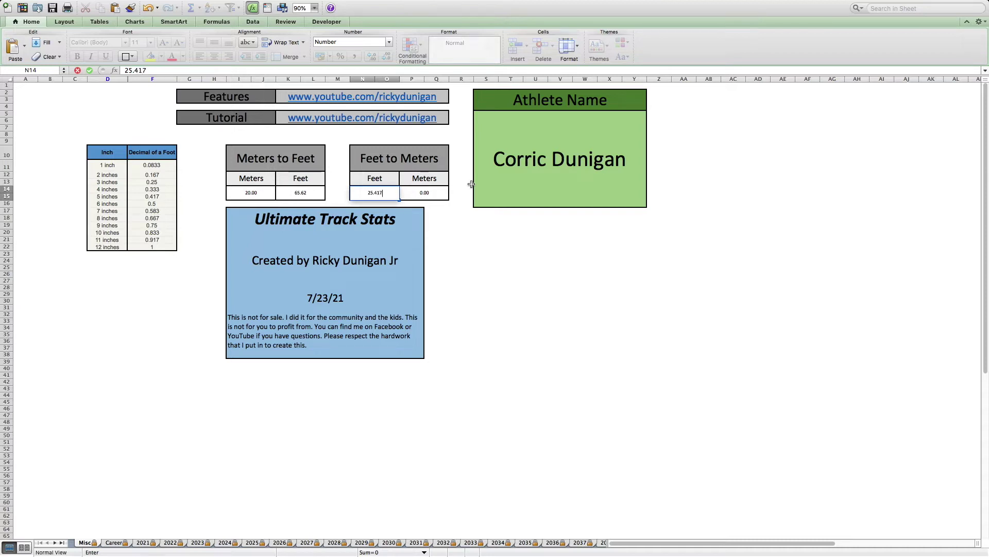
pyautogui.press('Return')
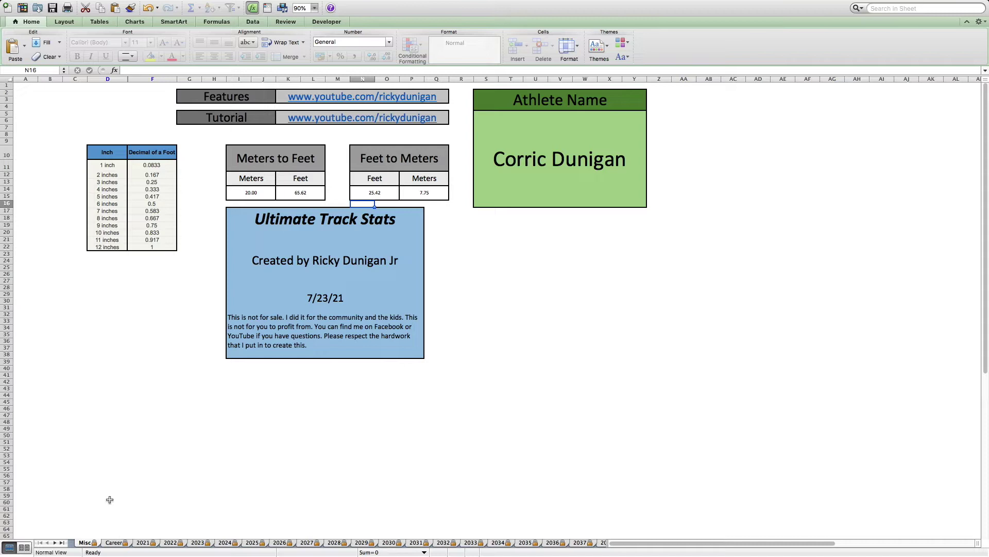
# - Switch to the Career sheet and scroll through its per-event medal tables
pyautogui.click(114, 542)
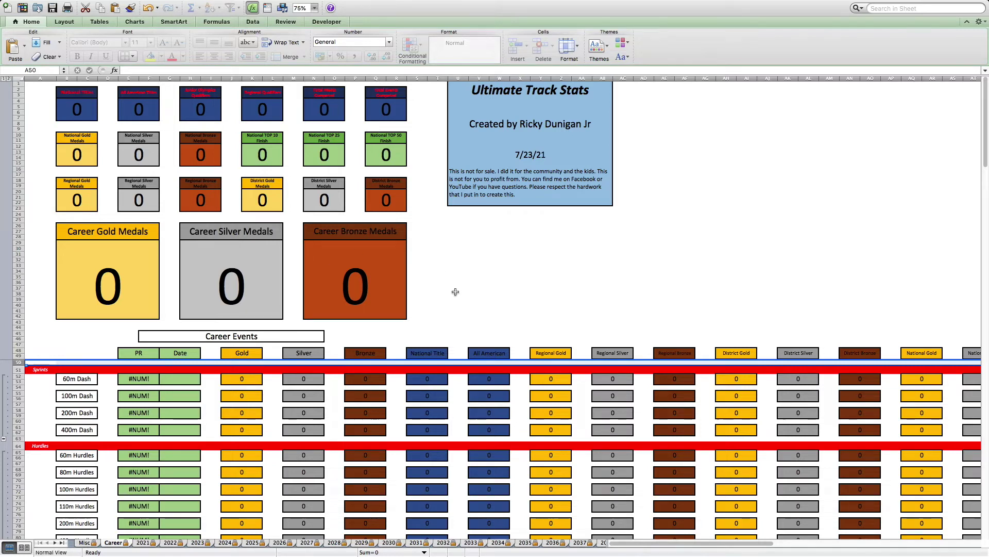
pyautogui.scroll(-5, 486, 440)
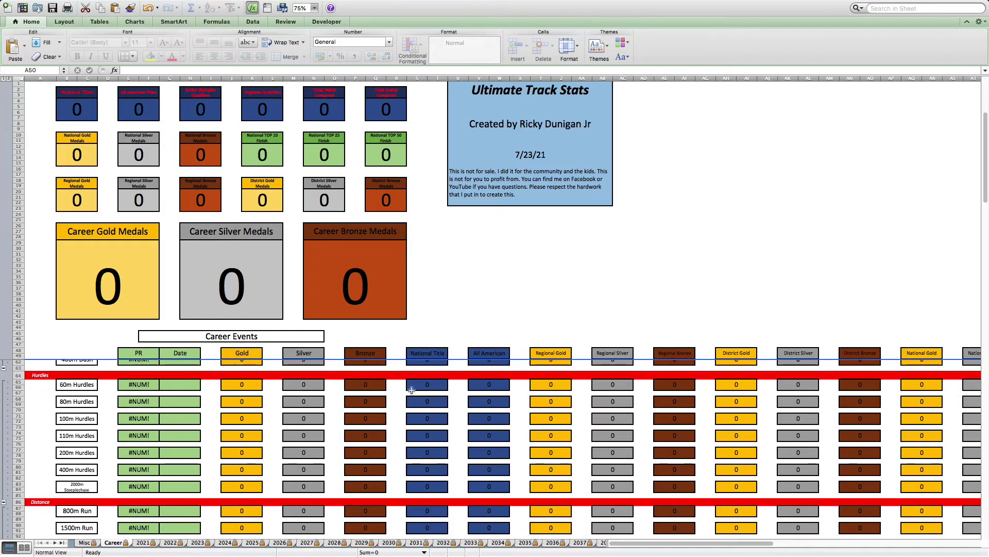
pyautogui.scroll(1, 359, 386)
pyautogui.scroll(4, 360, 386)
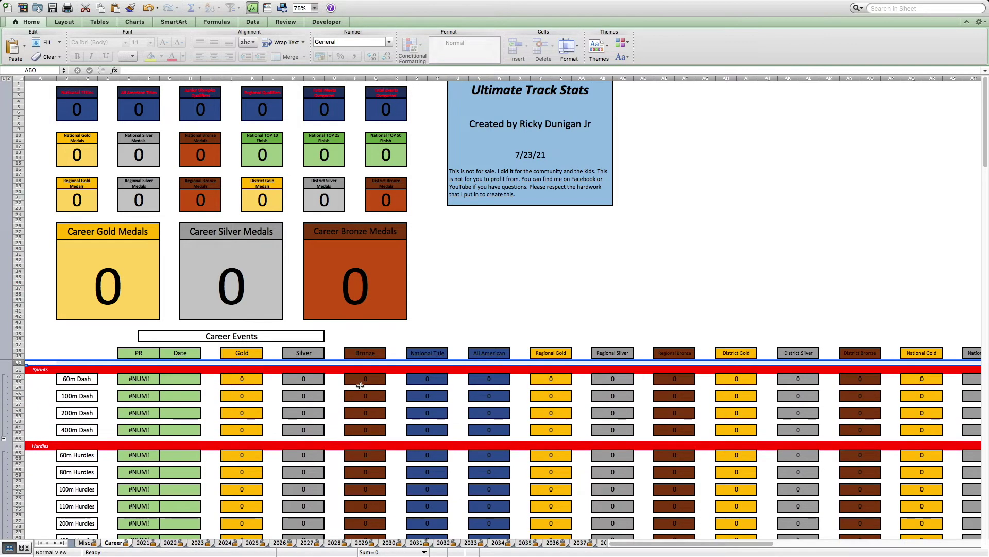
pyautogui.scroll(-3, 360, 385)
pyautogui.scroll(-3, 360, 386)
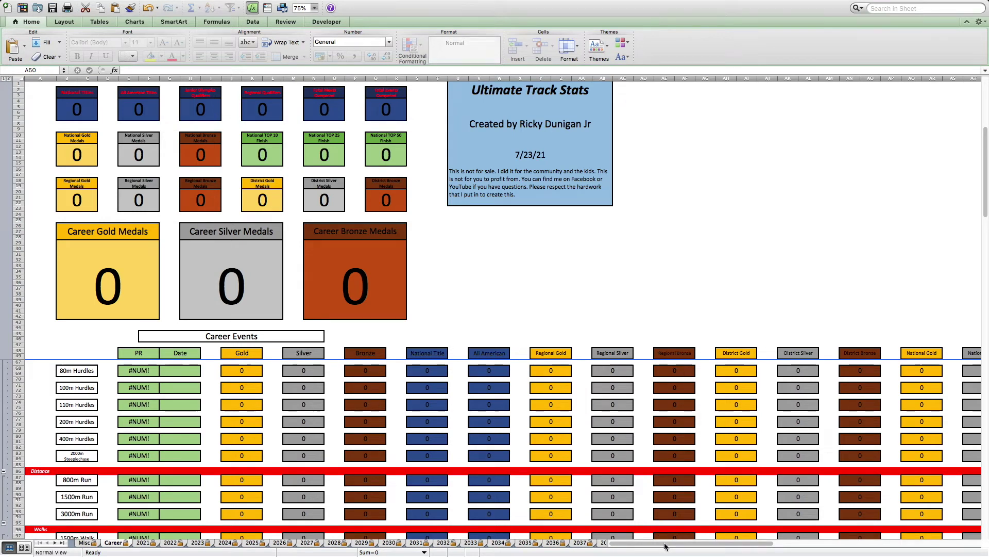
pyautogui.moveTo(699, 544); pyautogui.dragTo(736, 545)
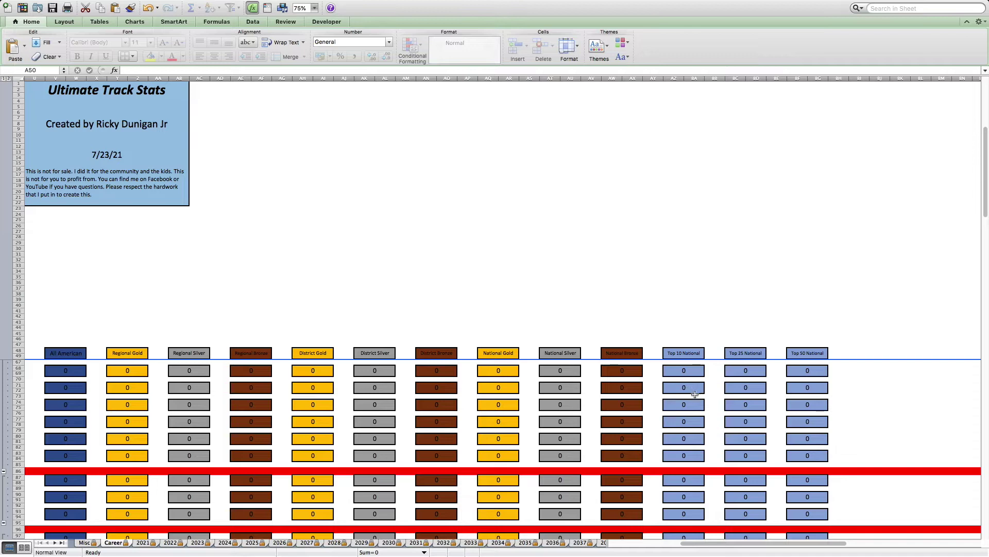
pyautogui.moveTo(695, 547); pyautogui.dragTo(567, 547)
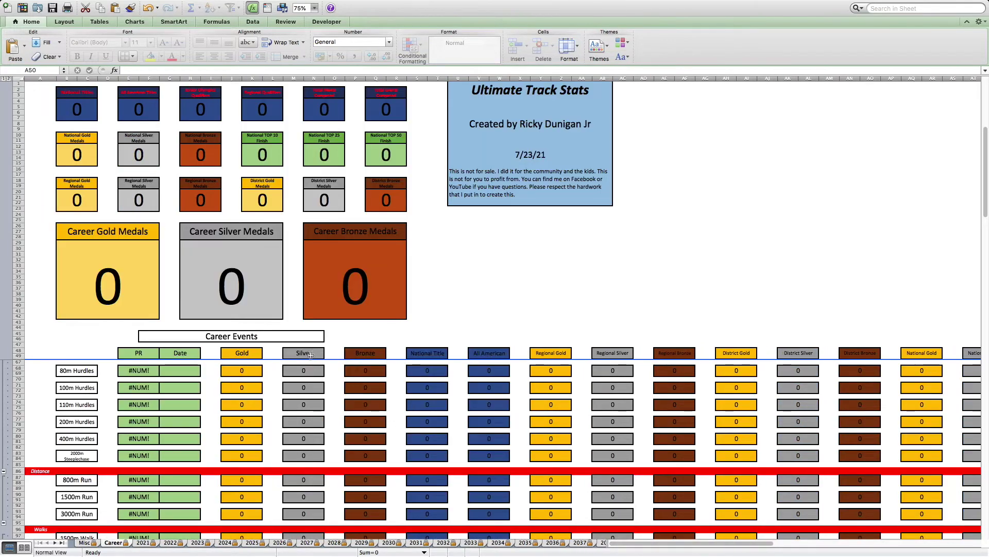
# - Check that the 80m Hurdles Silver count and Career Bronze Medals total are protected
pyautogui.click(309, 369)
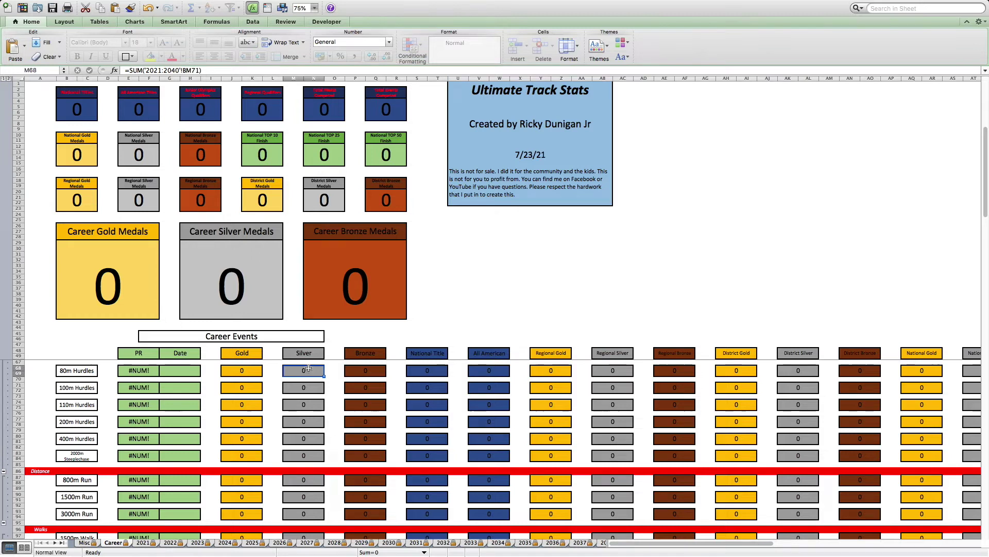
pyautogui.doubleClick(308, 368)
pyautogui.press('Return')
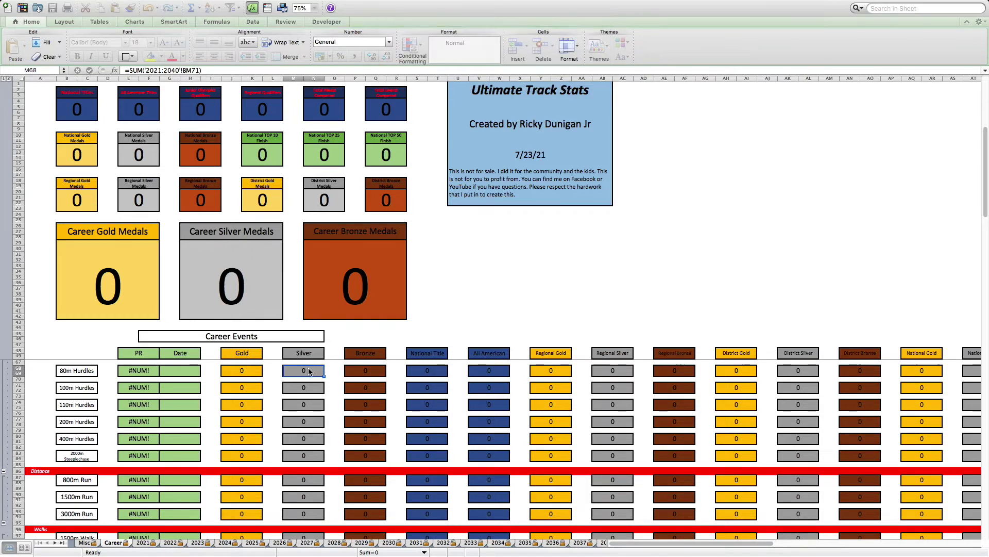
pyautogui.click(343, 267)
pyautogui.doubleClick(343, 266)
pyautogui.press('Return')
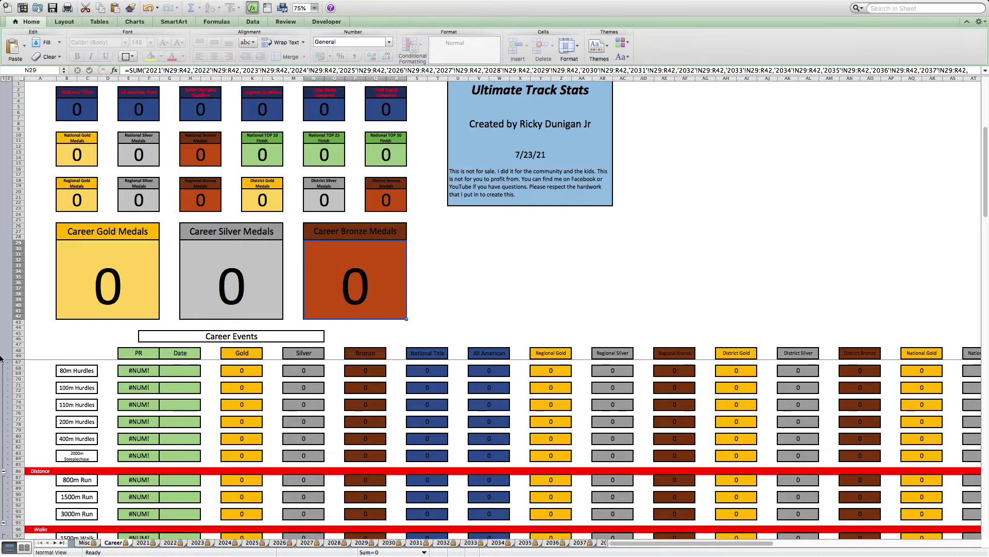
pyautogui.scroll(6, 242, 498)
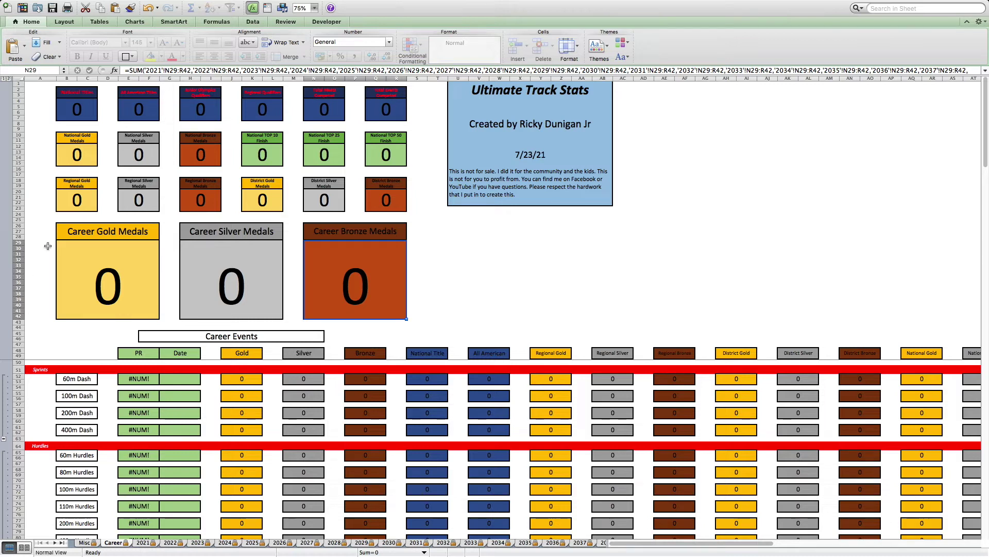
pyautogui.moveTo(278, 5)
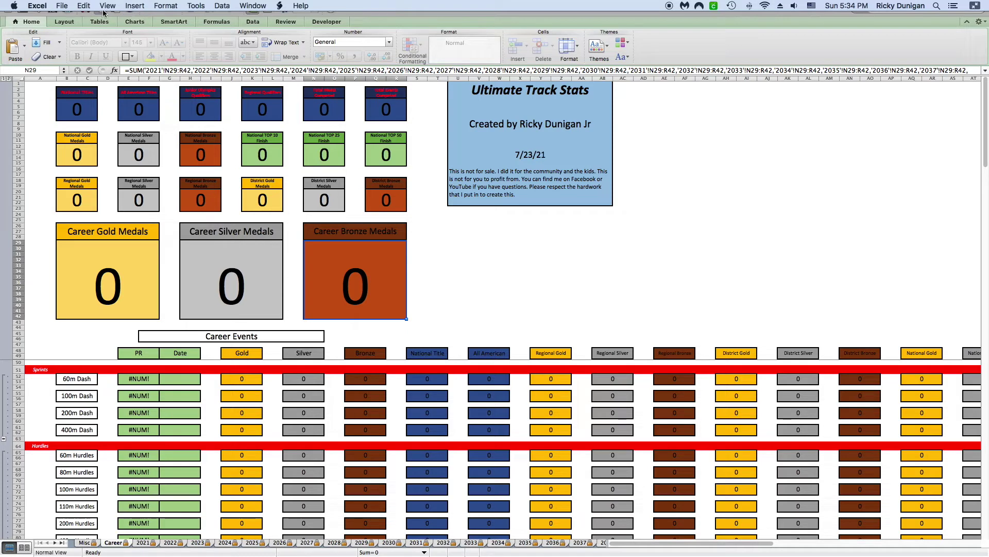
# - Unfreeze the existing panes on the Career sheet
pyautogui.click(246, 6)
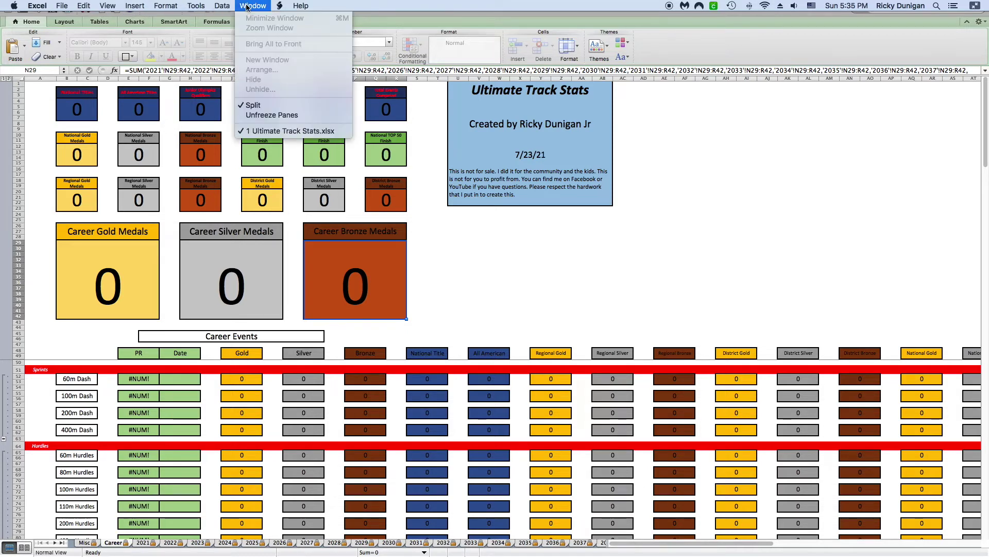
pyautogui.click(272, 116)
pyautogui.scroll(-1, 501, 350)
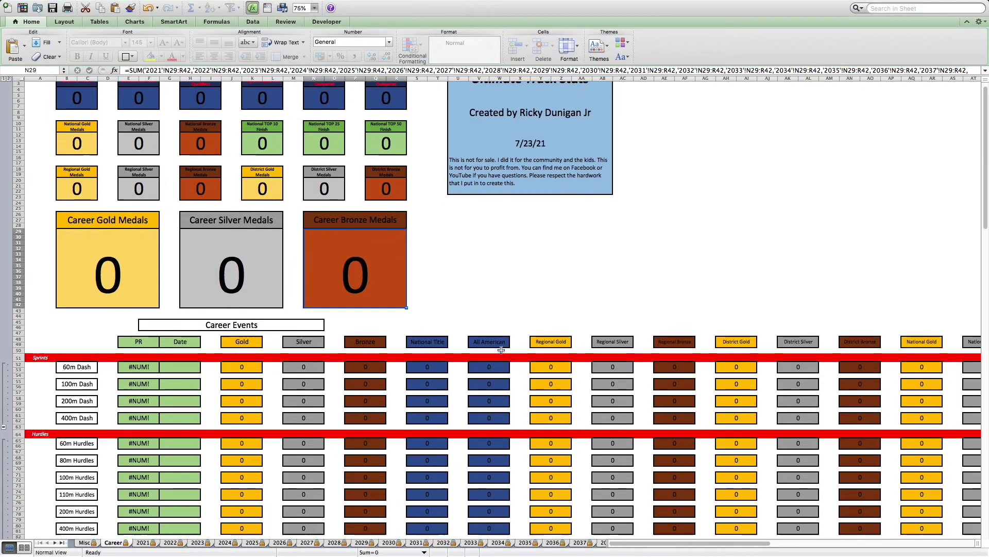
pyautogui.scroll(-15, 501, 350)
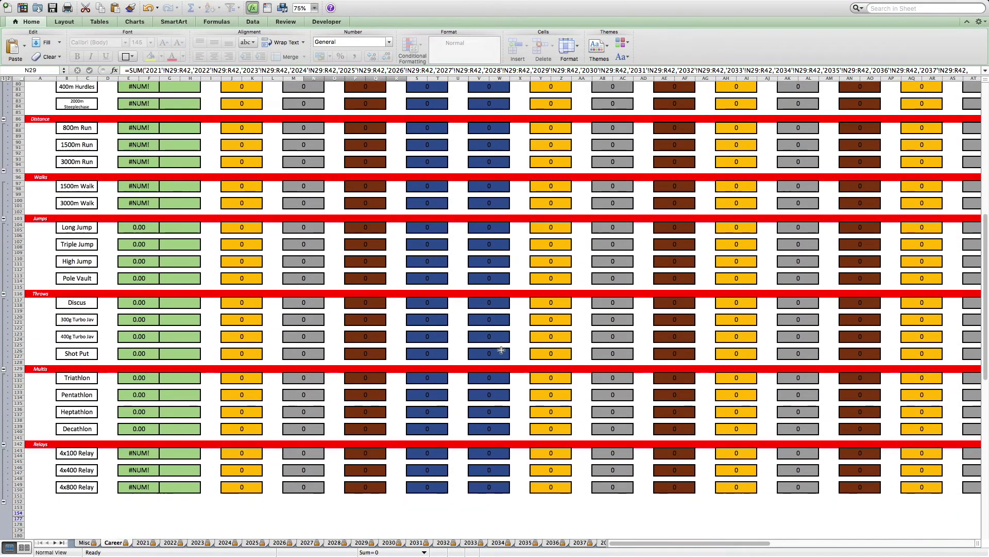
pyautogui.scroll(12, 501, 350)
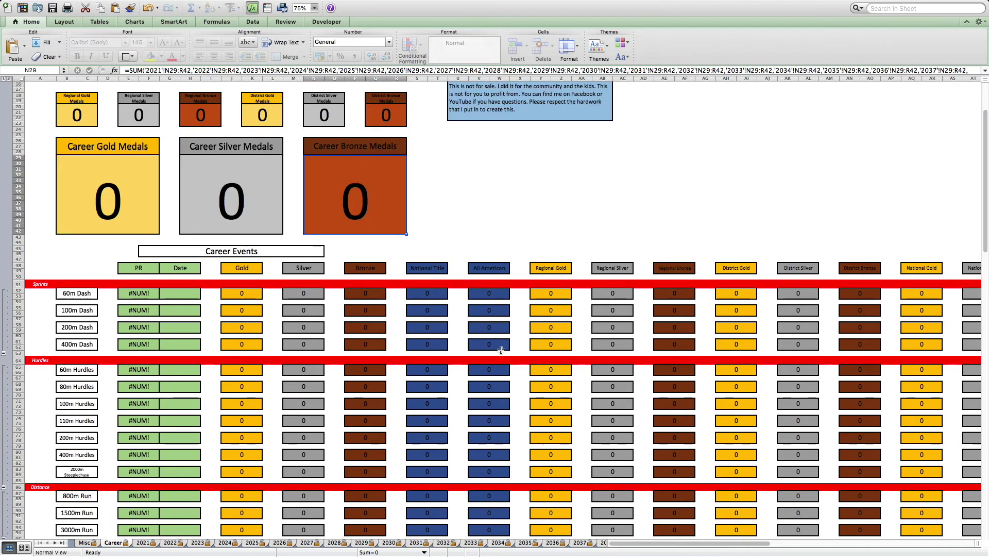
pyautogui.scroll(3, 501, 350)
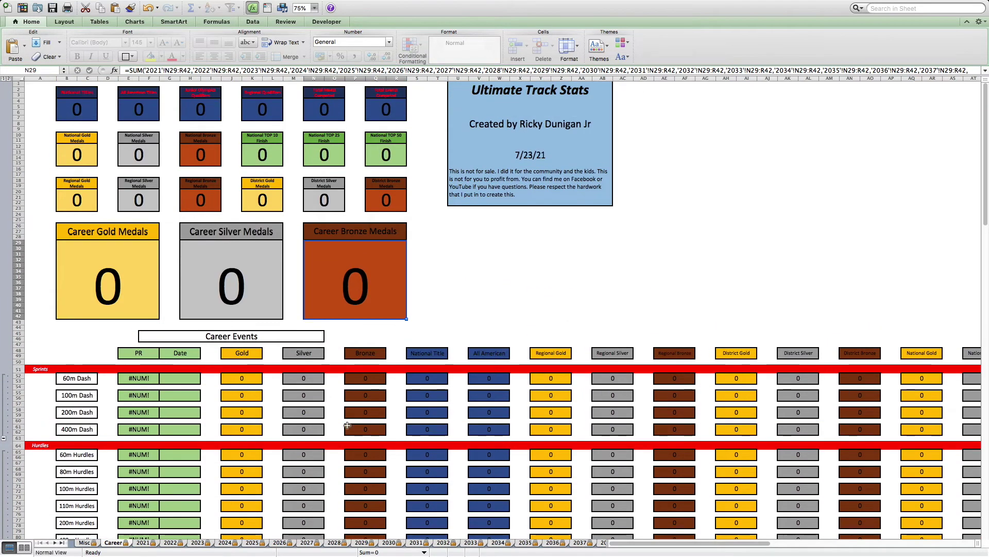
# - Freeze panes above row 50 and scroll the event rows from Sprints to Relays and back
pyautogui.click(18, 362)
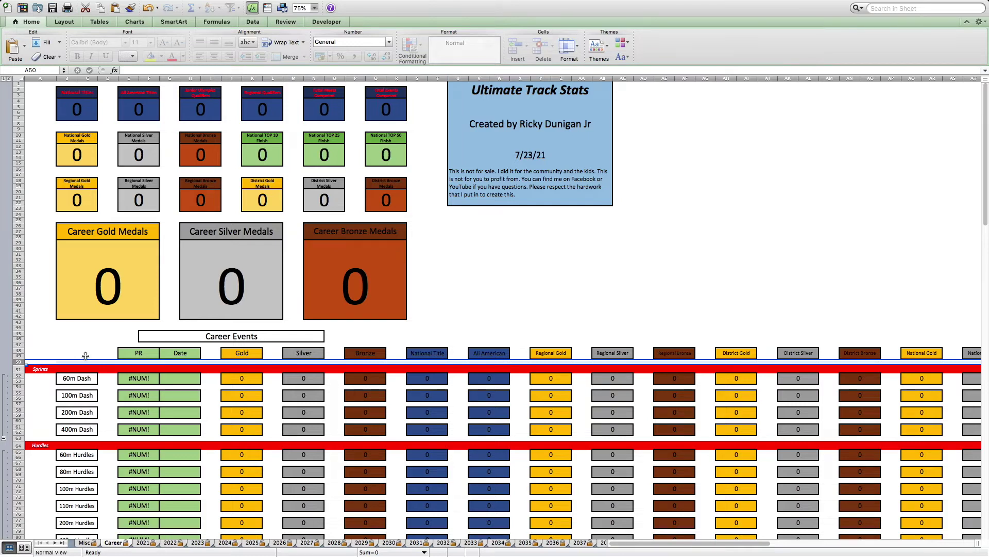
pyautogui.click(254, 6)
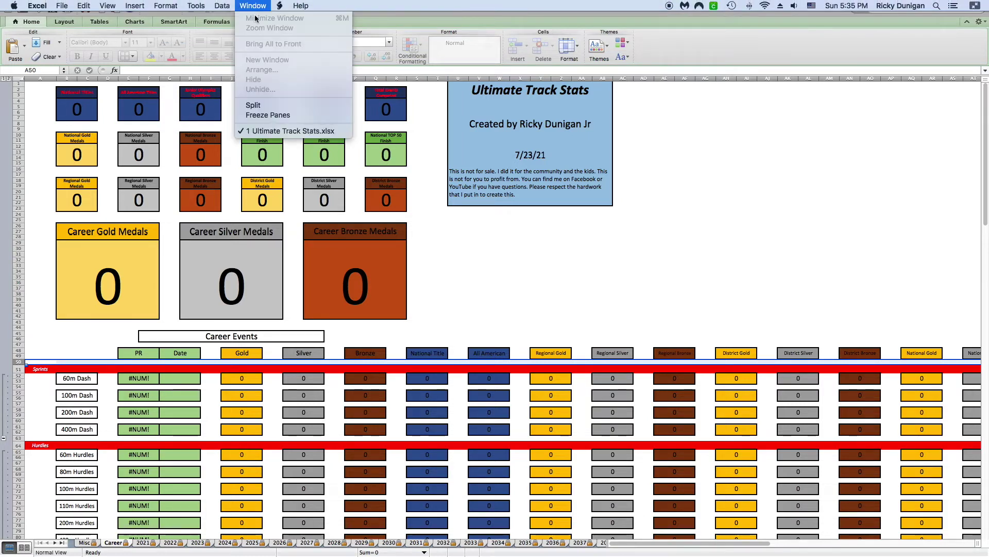
pyautogui.click(263, 115)
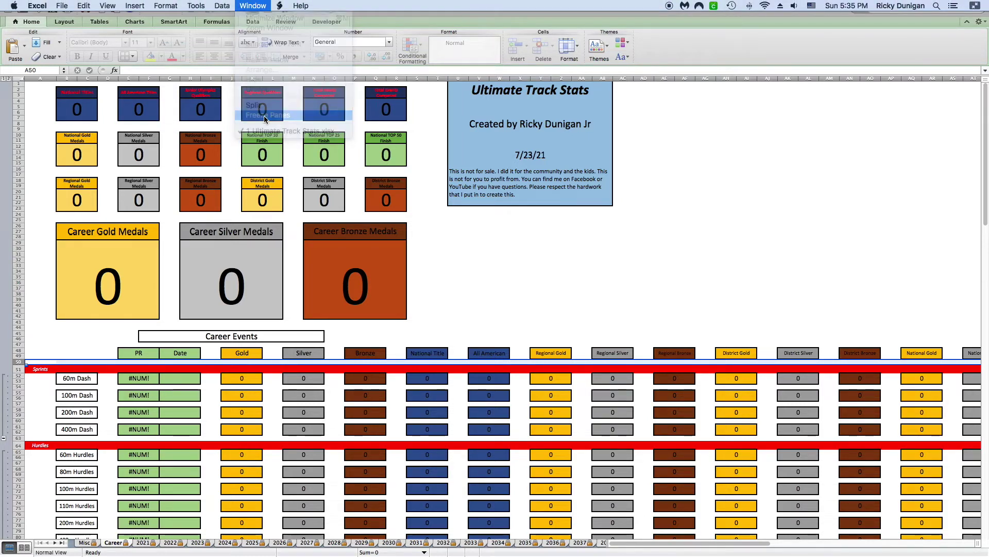
pyautogui.scroll(-1, 496, 308)
pyautogui.scroll(-15, 497, 308)
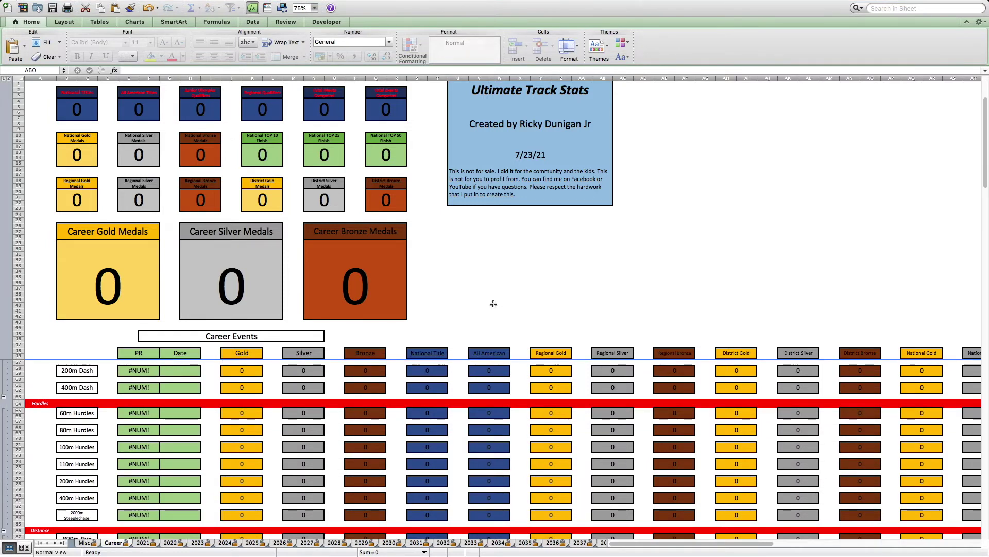
pyautogui.scroll(15, 494, 304)
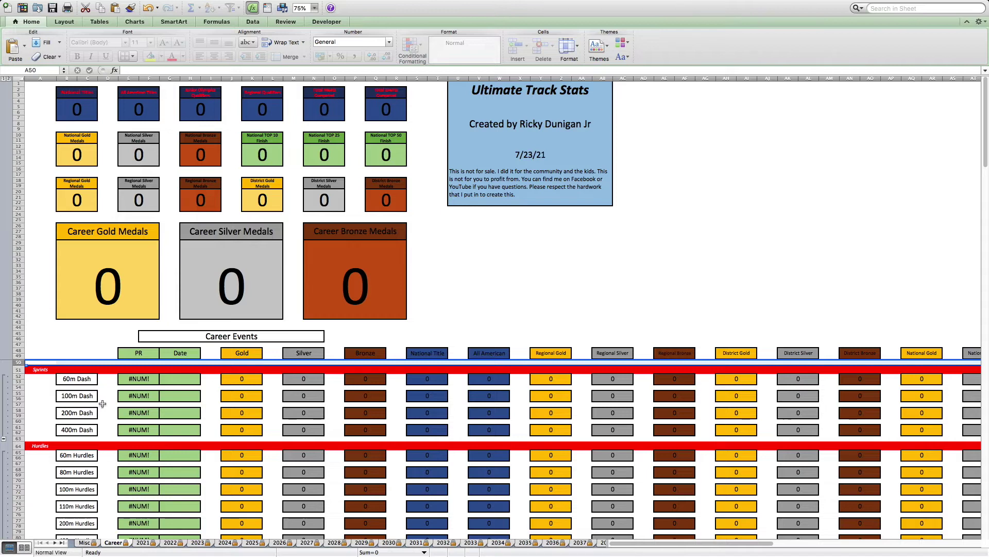
pyautogui.scroll(-5, 103, 403)
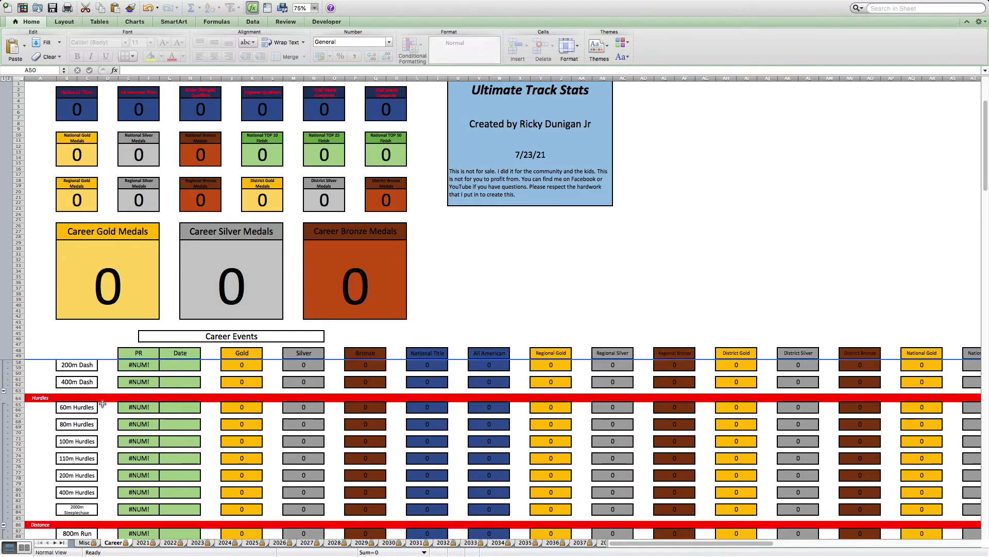
pyautogui.scroll(-5, 102, 404)
pyautogui.scroll(-3, 103, 403)
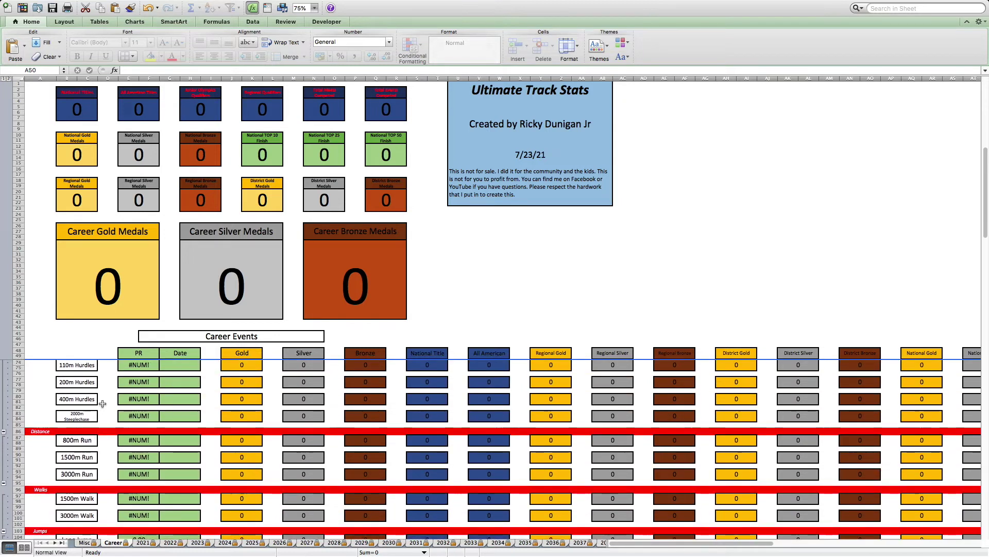
pyautogui.scroll(-2, 102, 403)
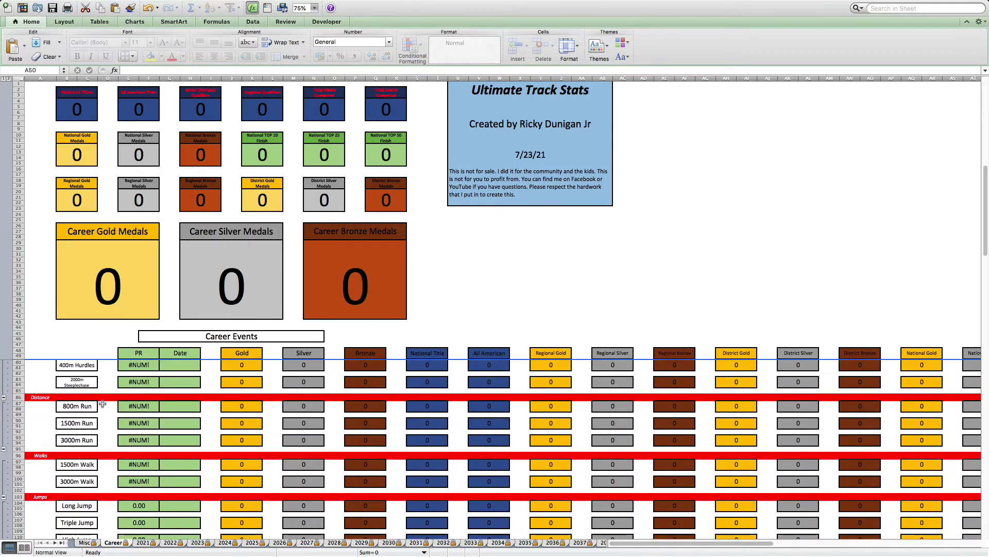
pyautogui.scroll(-4, 103, 403)
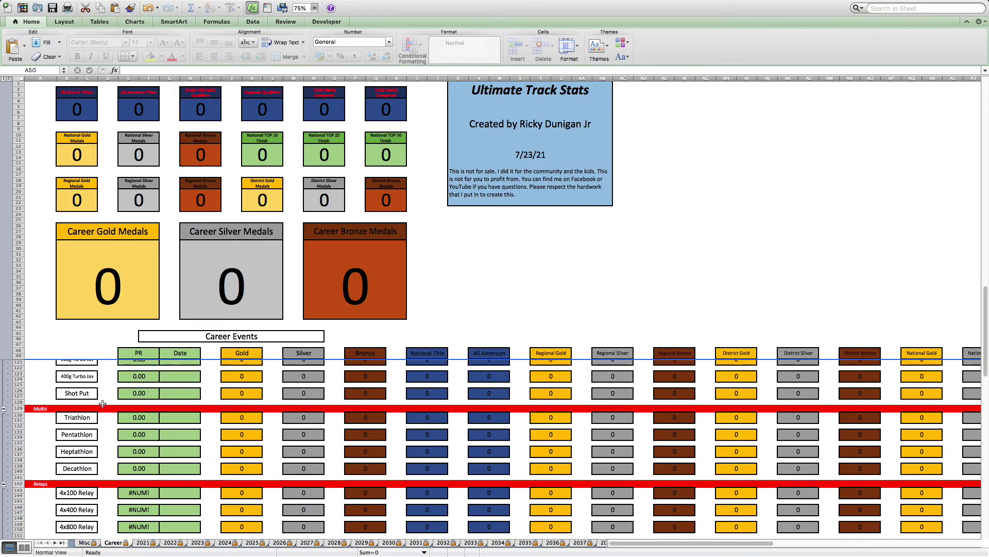
pyautogui.scroll(-1, 102, 403)
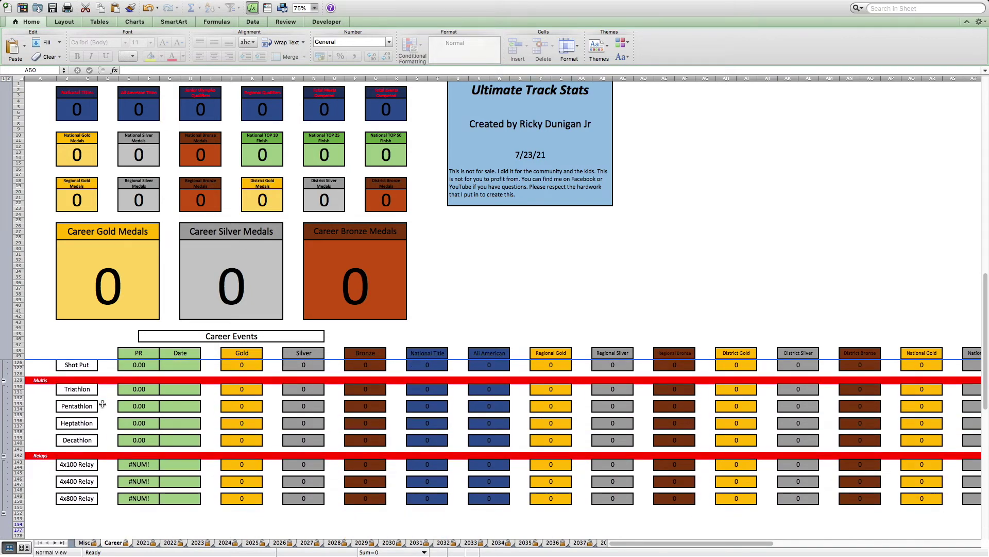
pyautogui.scroll(20, 102, 404)
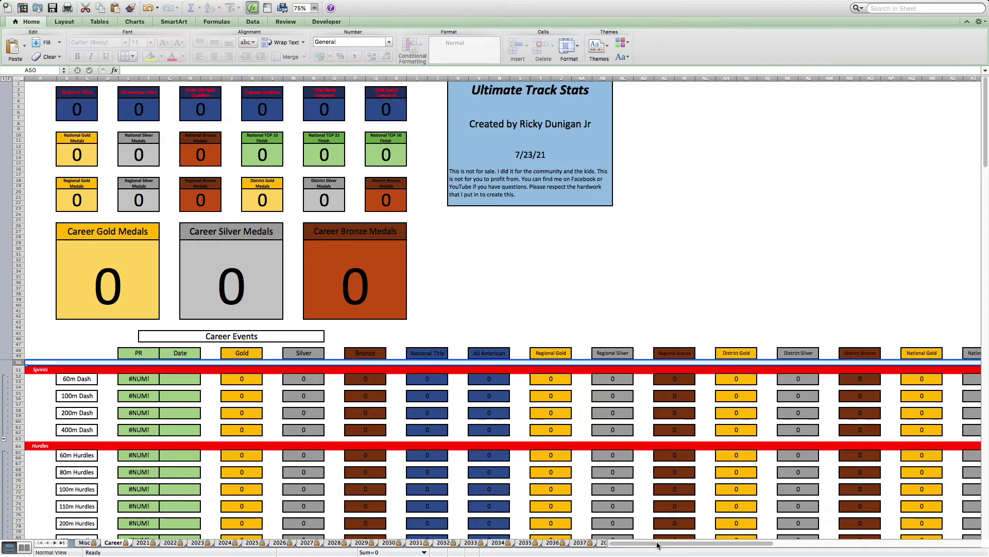
pyautogui.moveTo(655, 546); pyautogui.dragTo(707, 545)
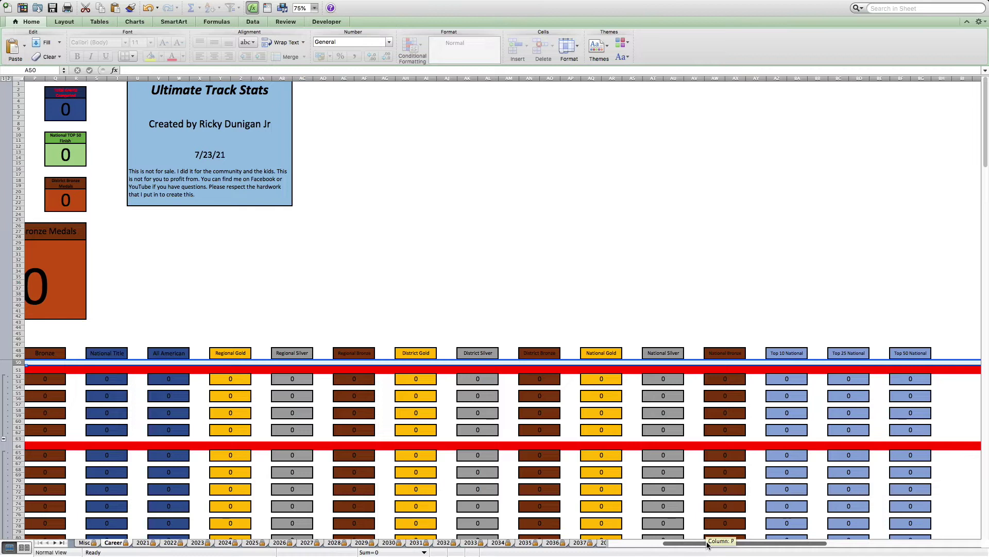
pyautogui.moveTo(707, 544); pyautogui.dragTo(639, 547)
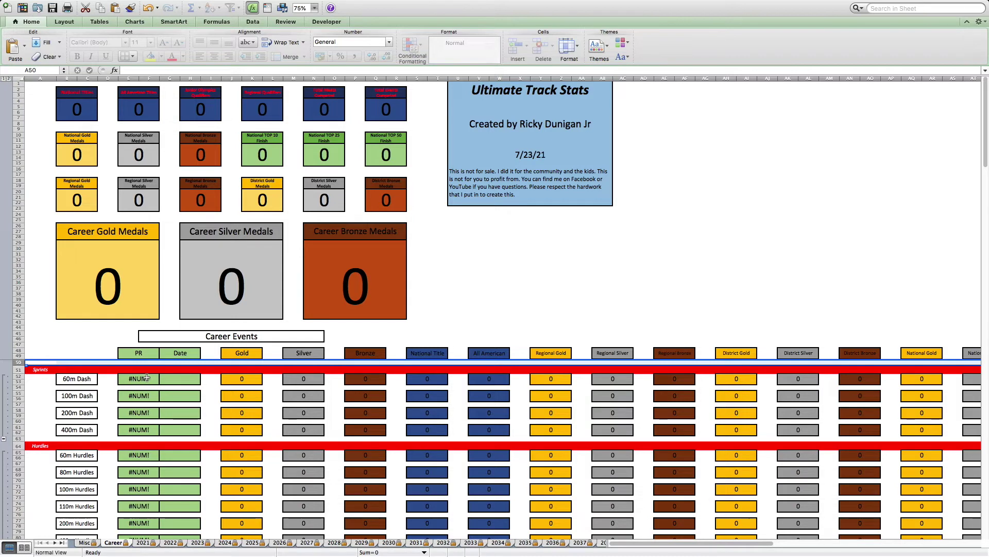
pyautogui.scroll(-10, 157, 410)
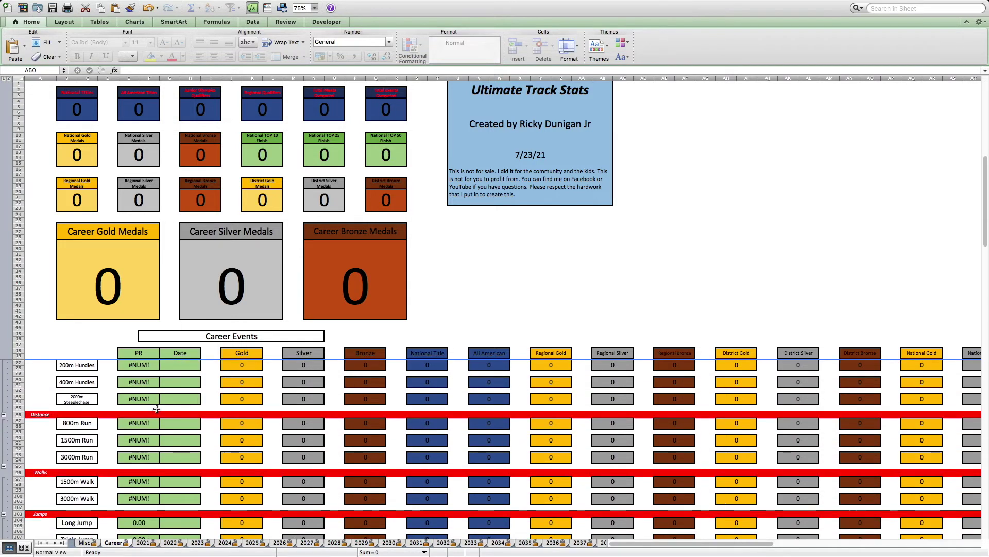
pyautogui.scroll(-2, 156, 408)
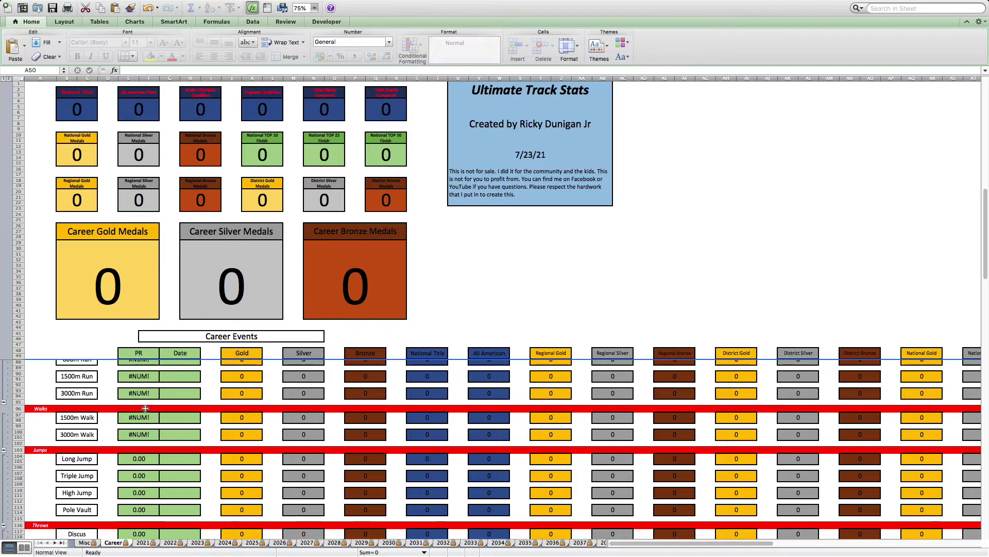
pyautogui.scroll(5, 144, 407)
pyautogui.scroll(6, 143, 403)
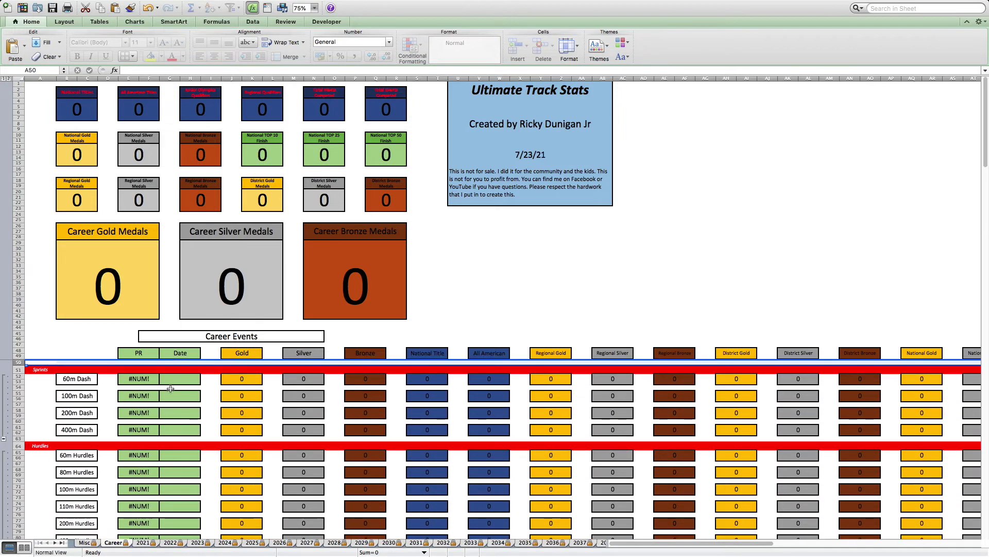
pyautogui.click(179, 378)
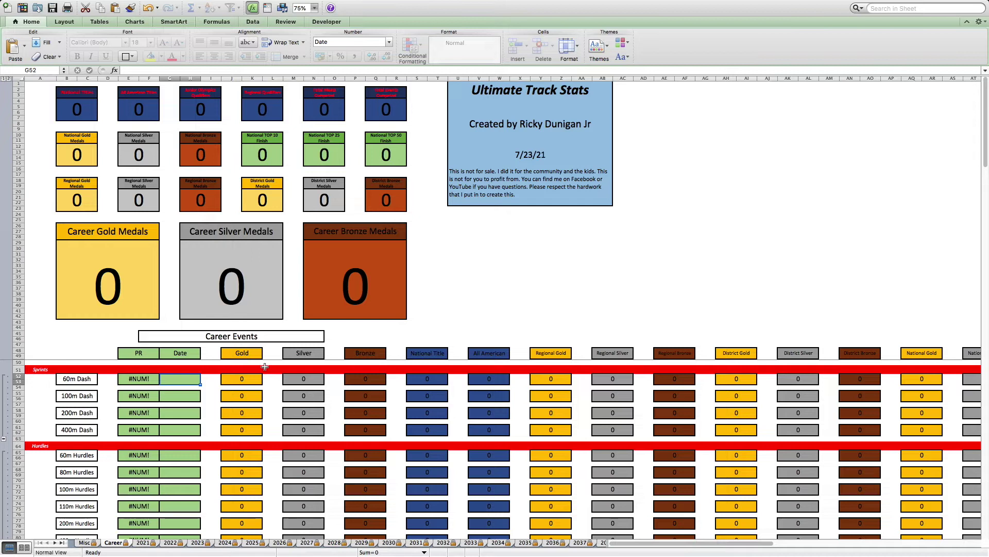
# - Open the 2021 season sheet and select meet number cell A52 in the Meets row
pyautogui.click(144, 542)
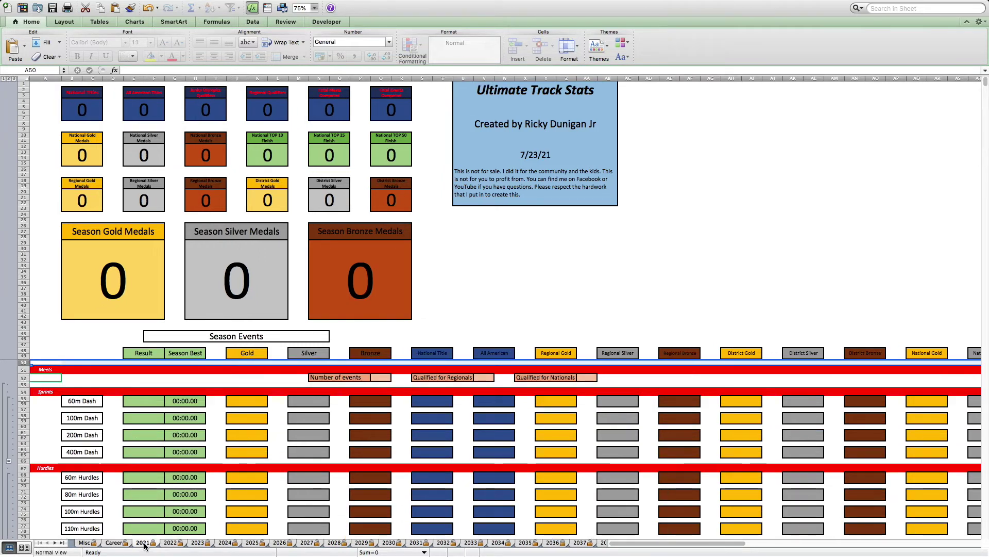
pyautogui.scroll(-1, 556, 291)
pyautogui.scroll(1, 557, 291)
pyautogui.scroll(-2, 582, 222)
pyautogui.scroll(-4, 576, 215)
pyautogui.scroll(6, 576, 214)
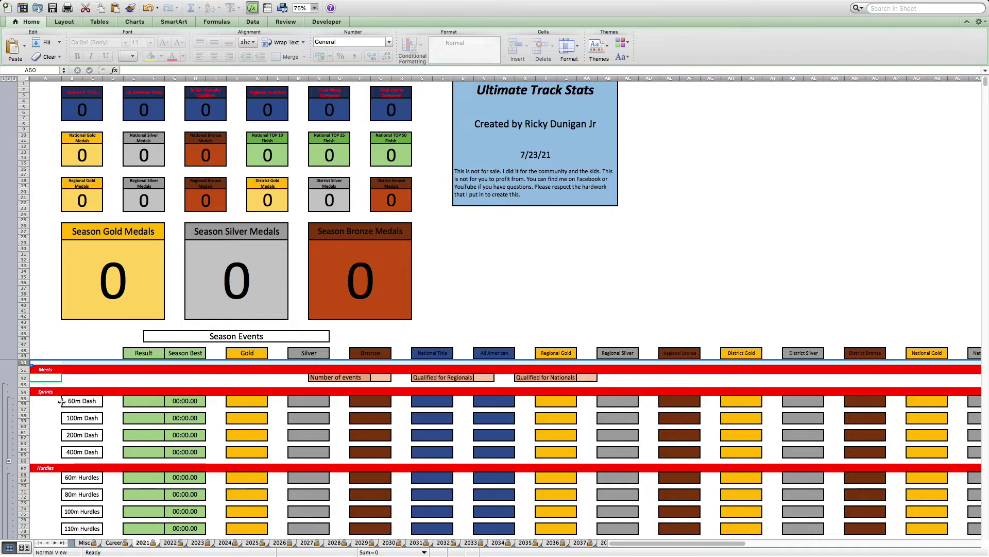
pyautogui.click(42, 377)
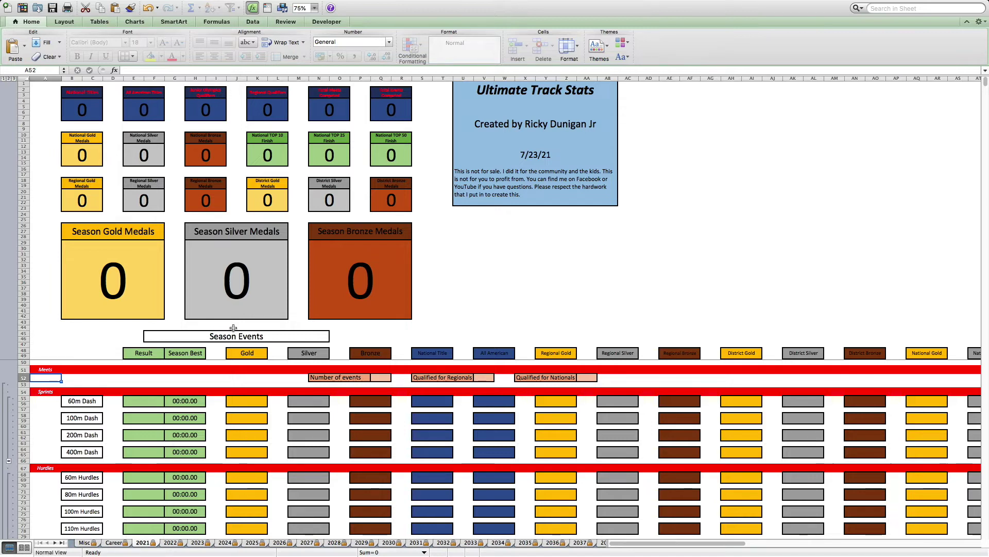
# - Enter meet 1, 'Season Opener - 5/1/21', with 3 events in the Meets row
pyautogui.write('1')
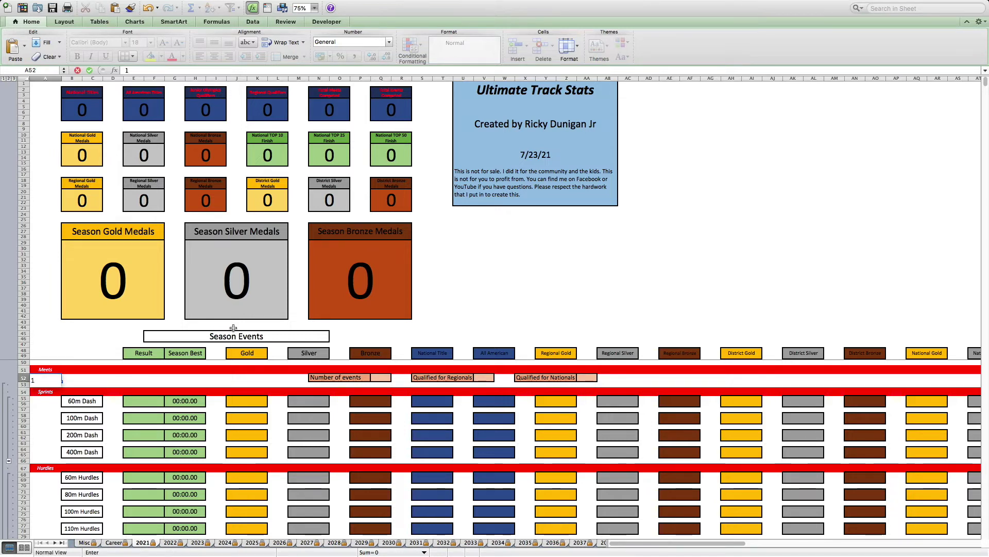
pyautogui.press('Tab')
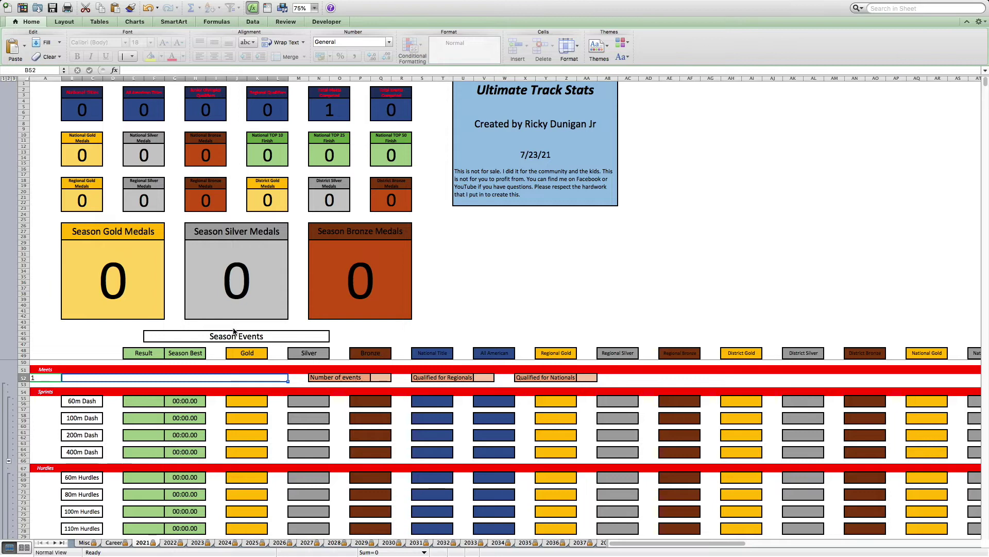
pyautogui.write('S')
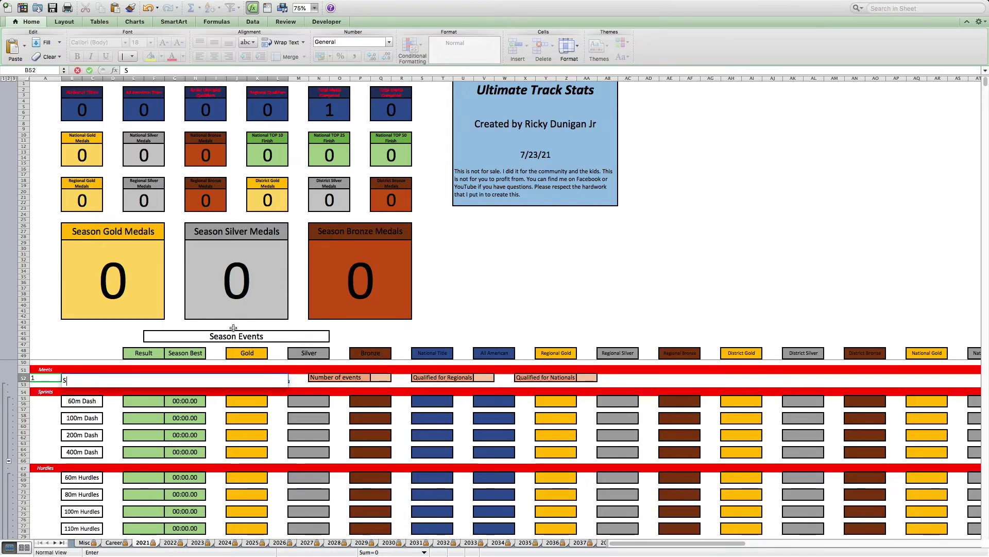
pyautogui.write('aason Open')
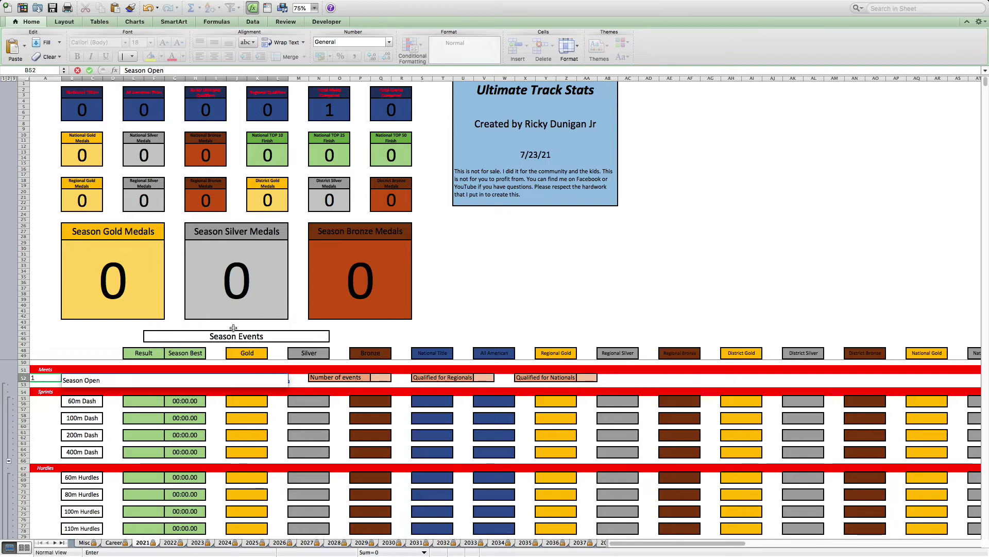
pyautogui.write('er - 5')
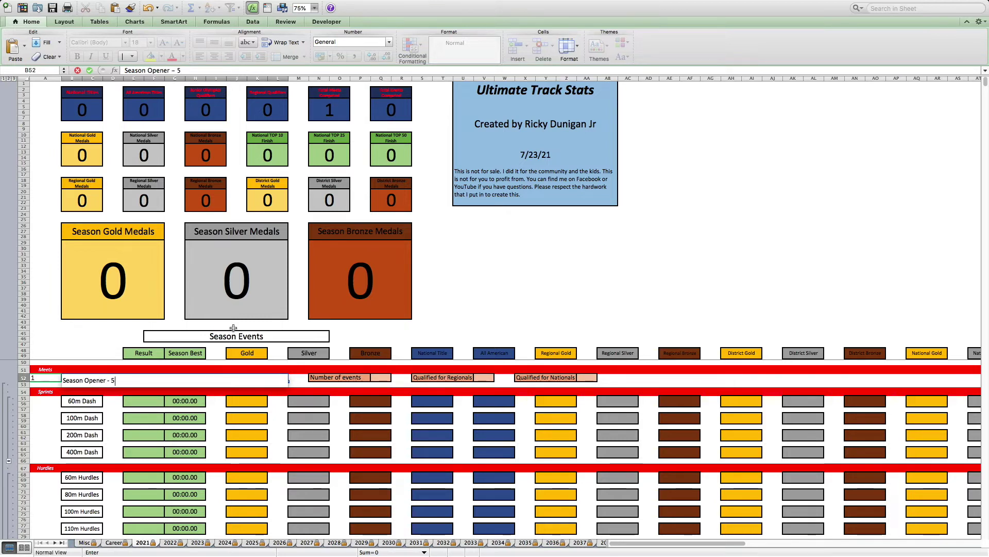
pyautogui.write('/1/21')
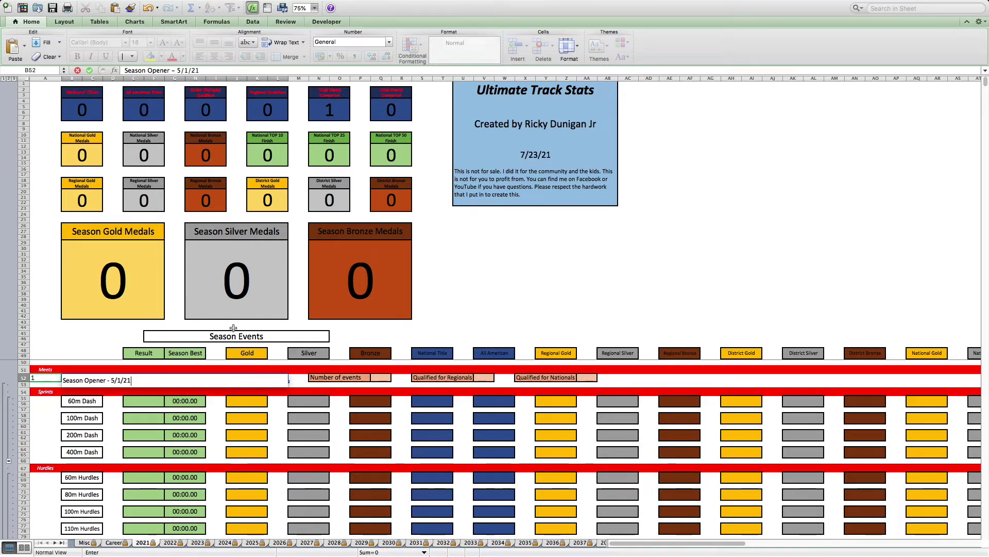
pyautogui.press('Return')
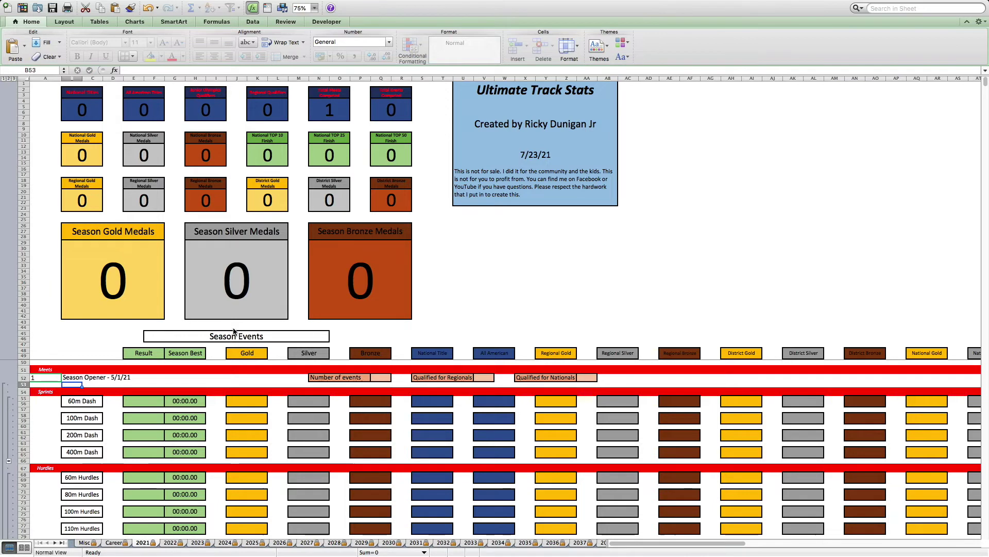
pyautogui.click(387, 380)
pyautogui.write('3')
pyautogui.press('Return')
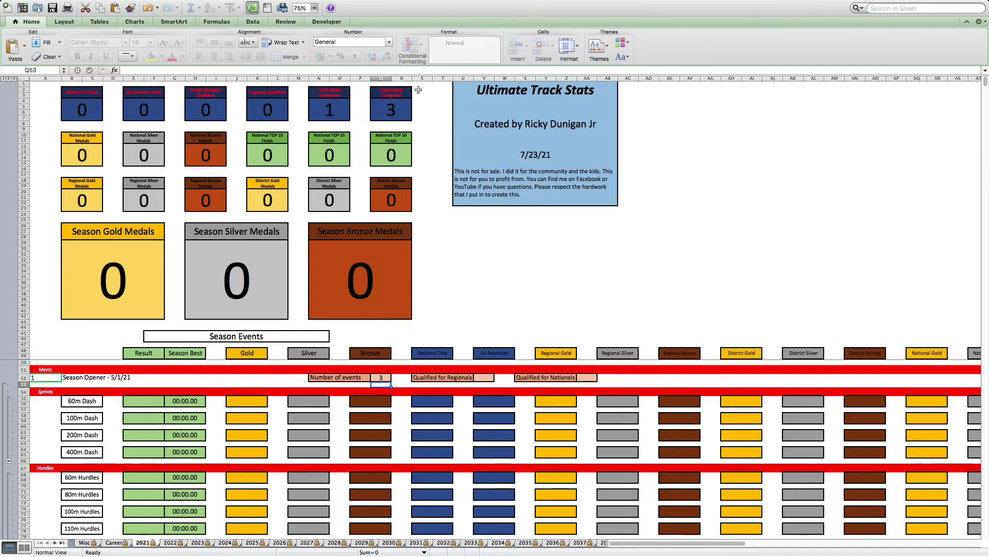
# - Change the meet number to 2, then restore it to 1
pyautogui.click(43, 380)
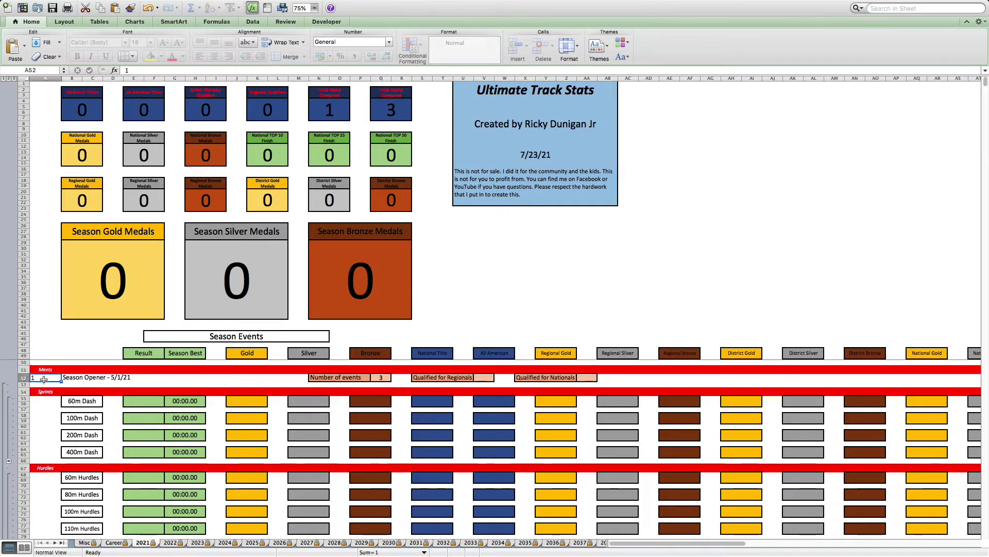
pyautogui.write('2')
pyautogui.press('Return')
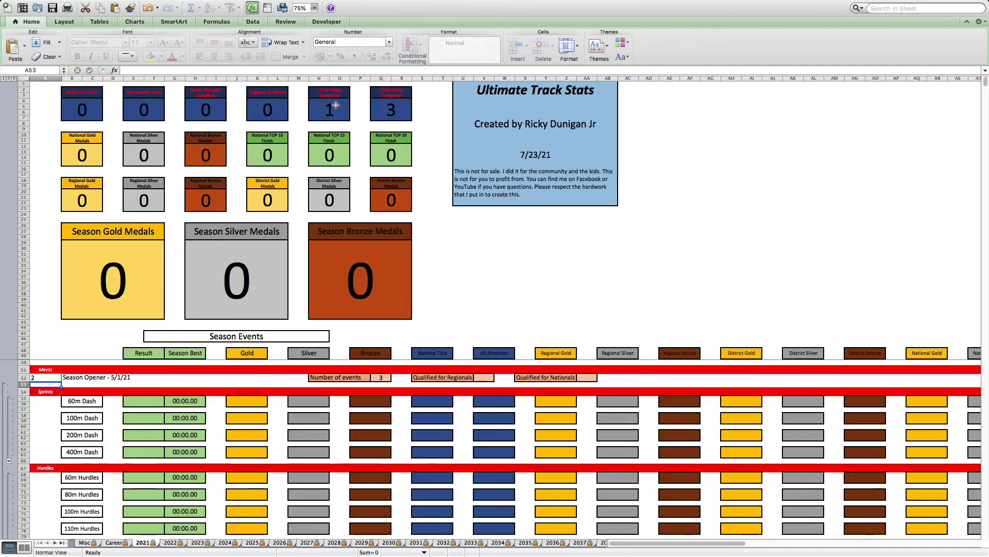
pyautogui.click(35, 379)
pyautogui.write('1')
pyautogui.press('Return')
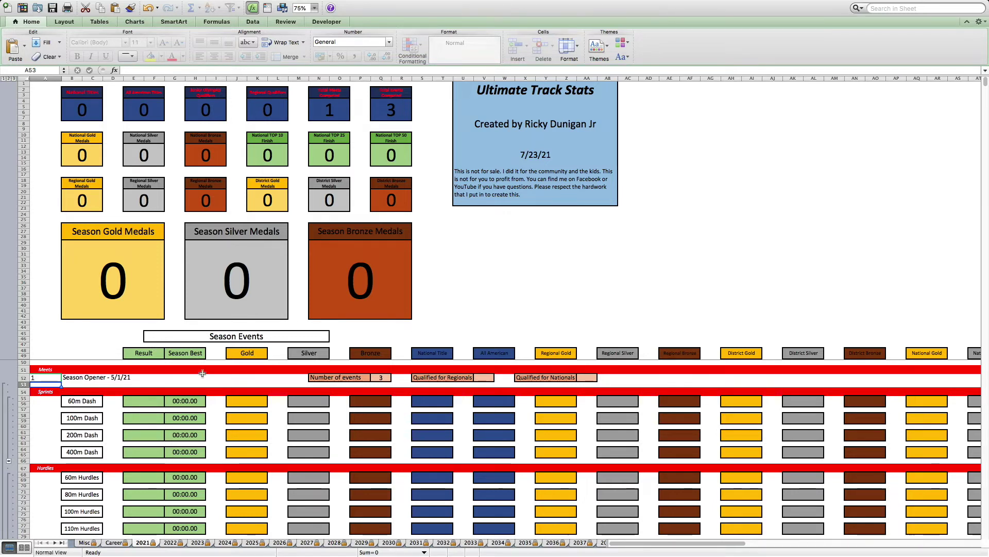
# - Hide rows 67–157, the Hurdles through Relays event groups, on the 2021 sheet
pyautogui.scroll(-1, 226, 452)
pyautogui.scroll(-5, 225, 452)
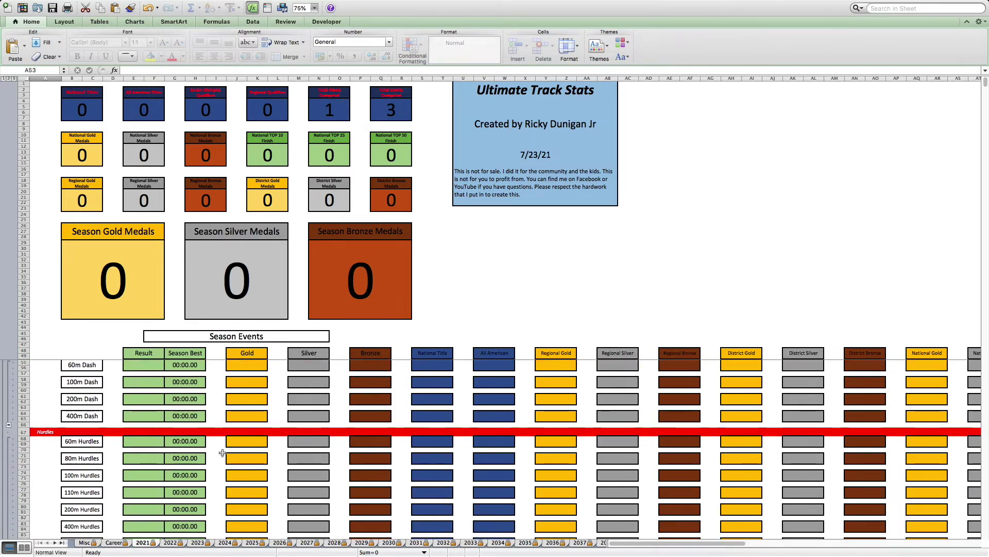
pyautogui.scroll(-6, 222, 452)
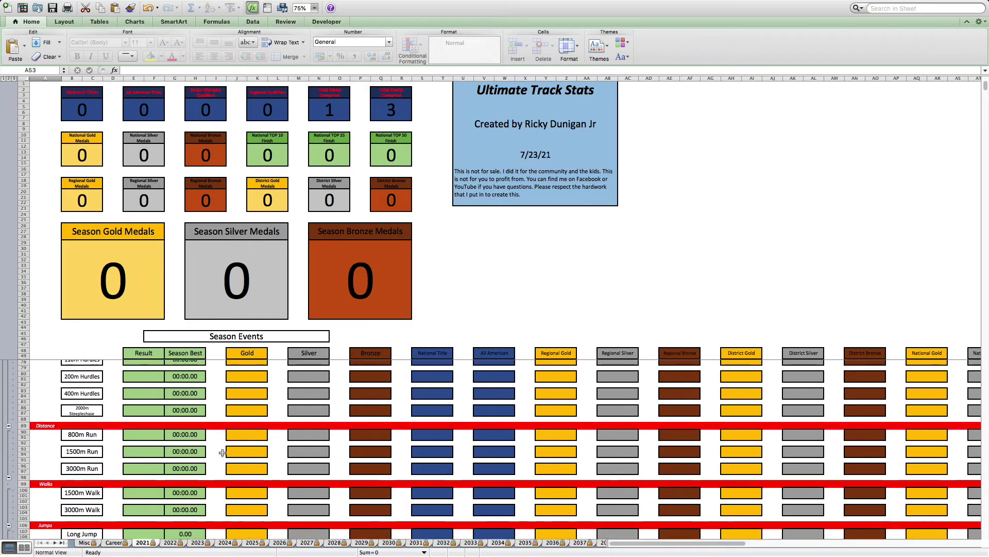
pyautogui.scroll(-10, 222, 452)
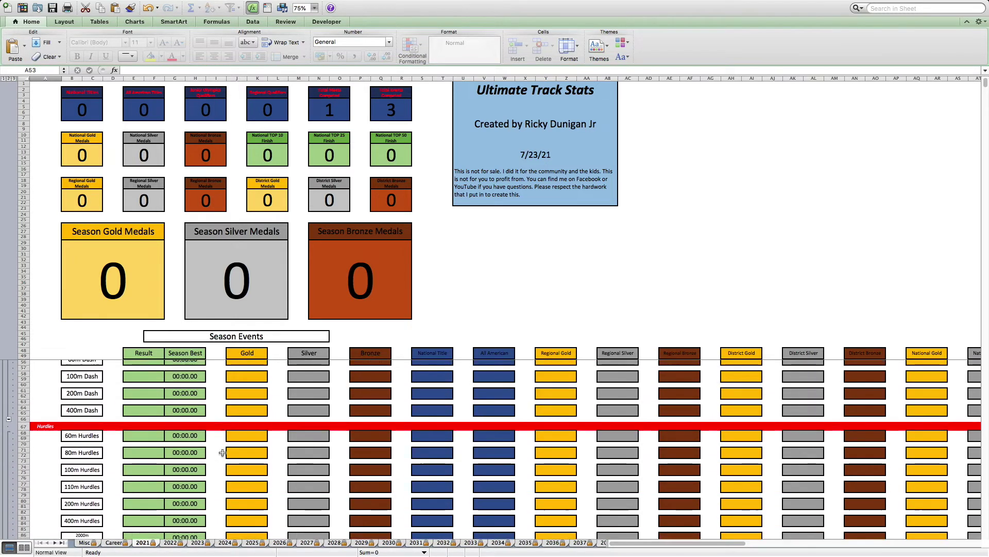
pyautogui.scroll(20, 222, 452)
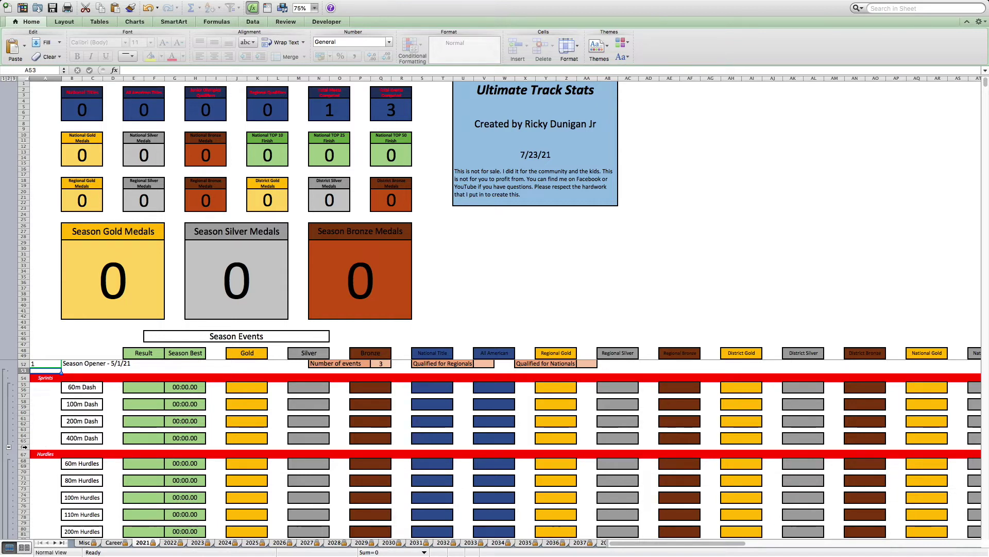
pyautogui.click(23, 454)
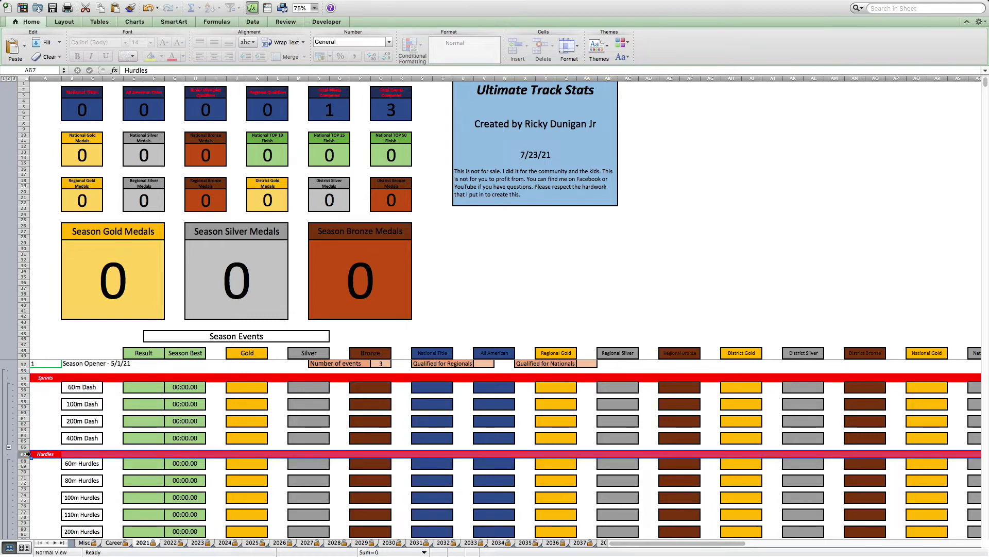
pyautogui.moveTo(25, 453); pyautogui.dragTo(7, 502)
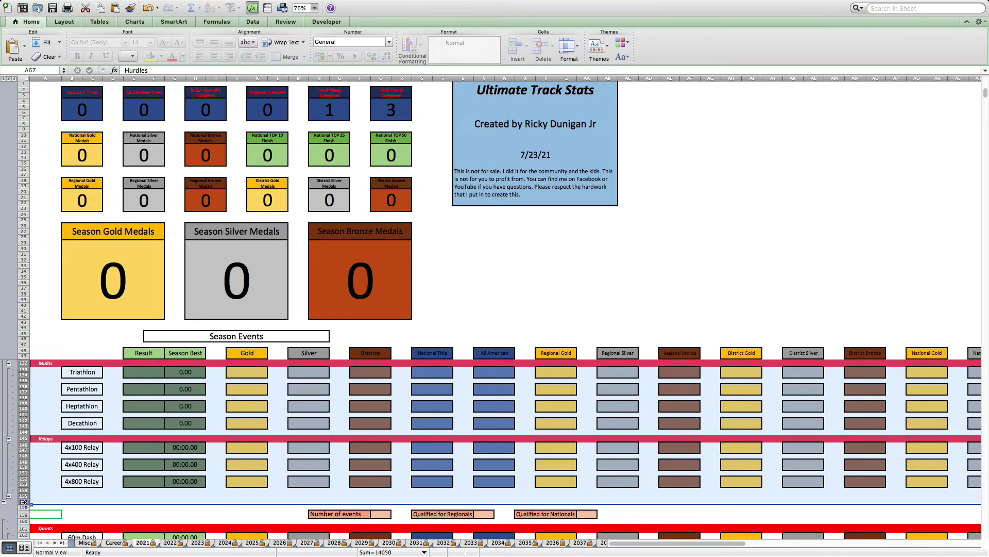
pyautogui.rightClick(24, 502)
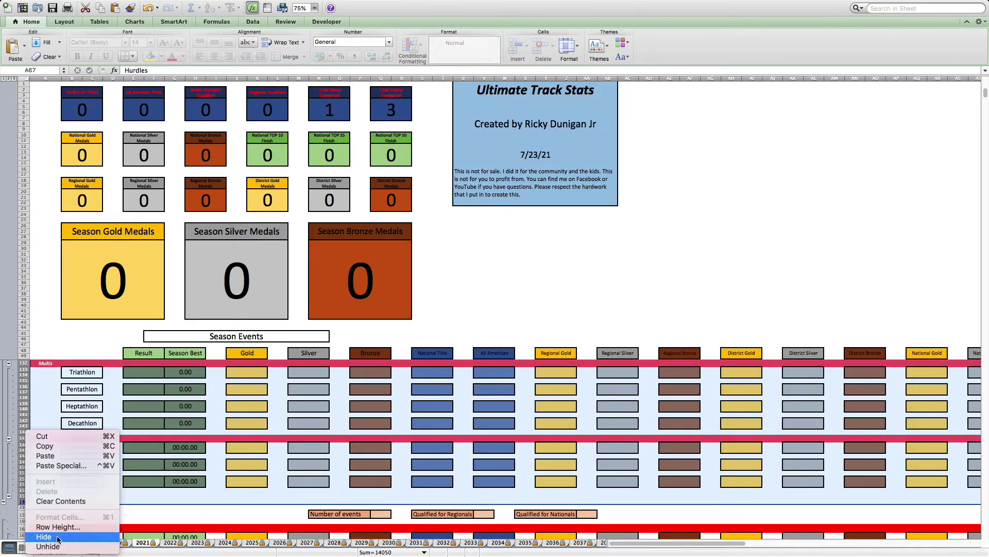
pyautogui.click(44, 536)
pyautogui.scroll(1, 197, 411)
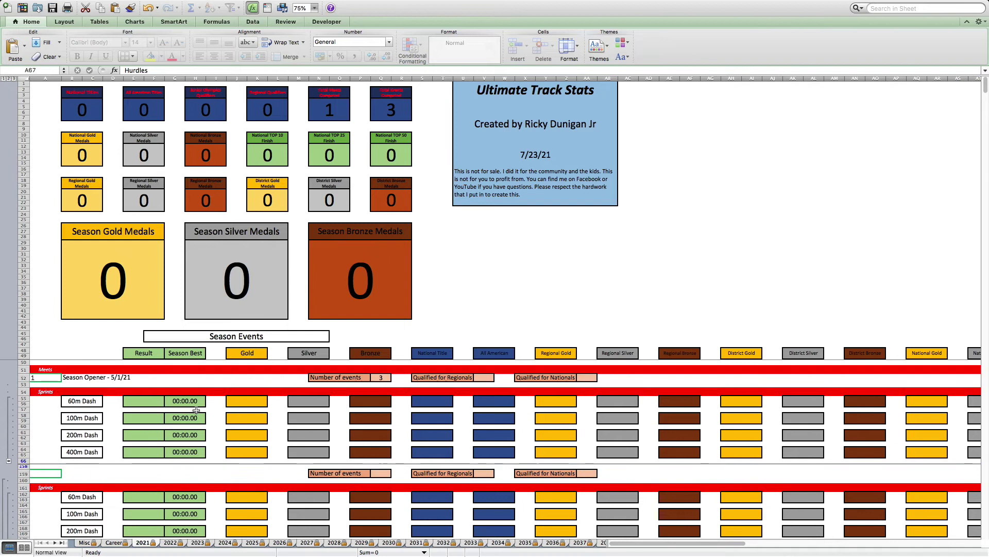
# - Enter 0:12.00 in E58 and 1 silver medal in M58 for the 100m Dash
pyautogui.click(145, 418)
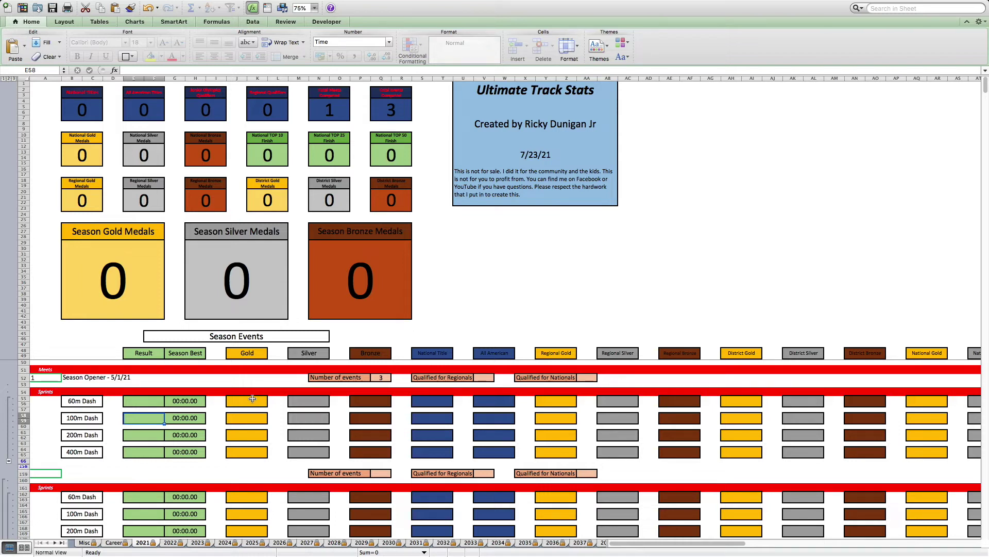
pyautogui.write('0')
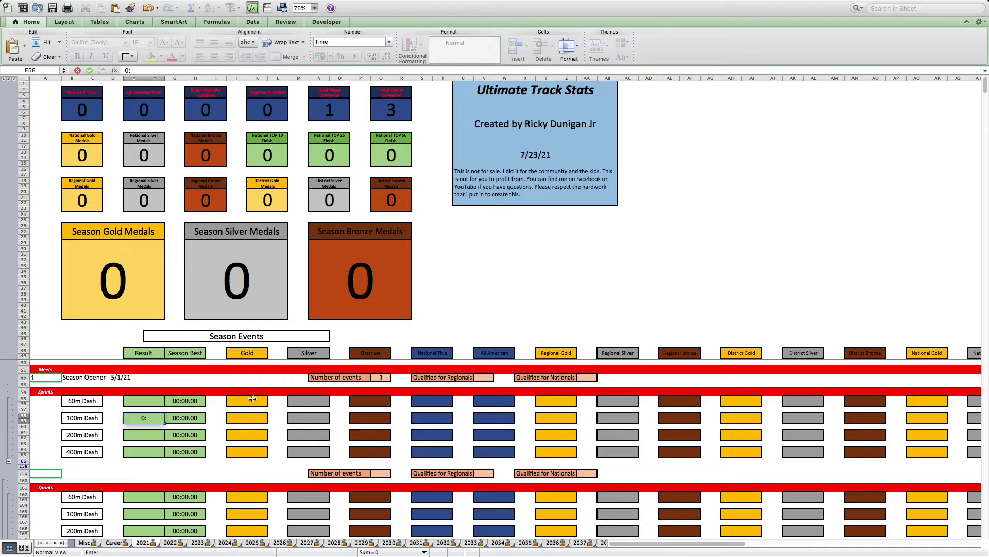
pyautogui.write(':12.00')
pyautogui.press('Return')
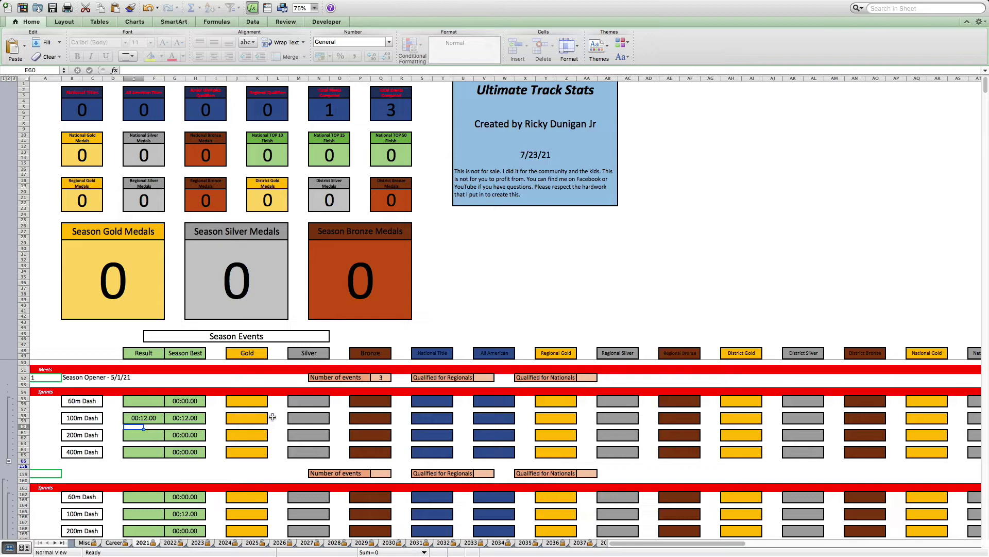
pyautogui.click(303, 417)
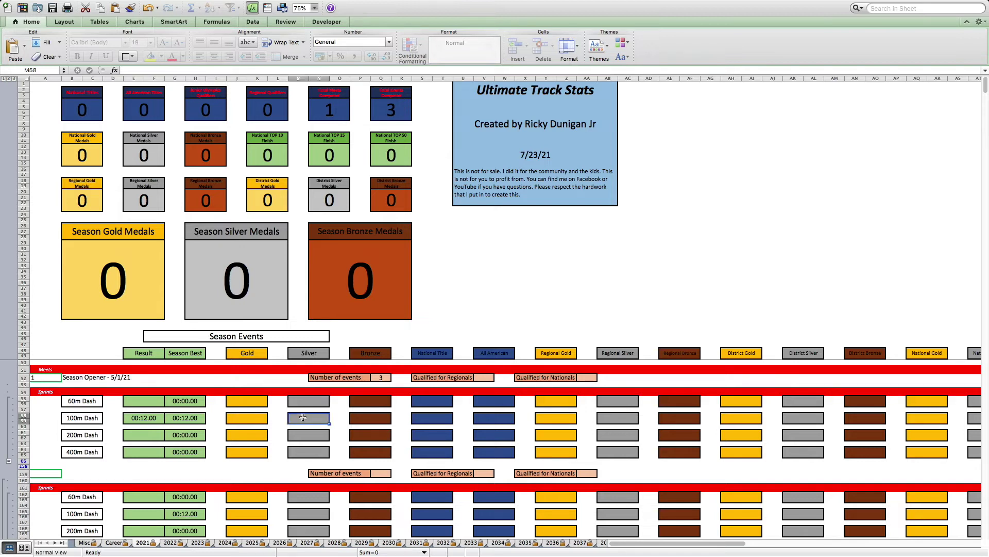
pyautogui.write('1')
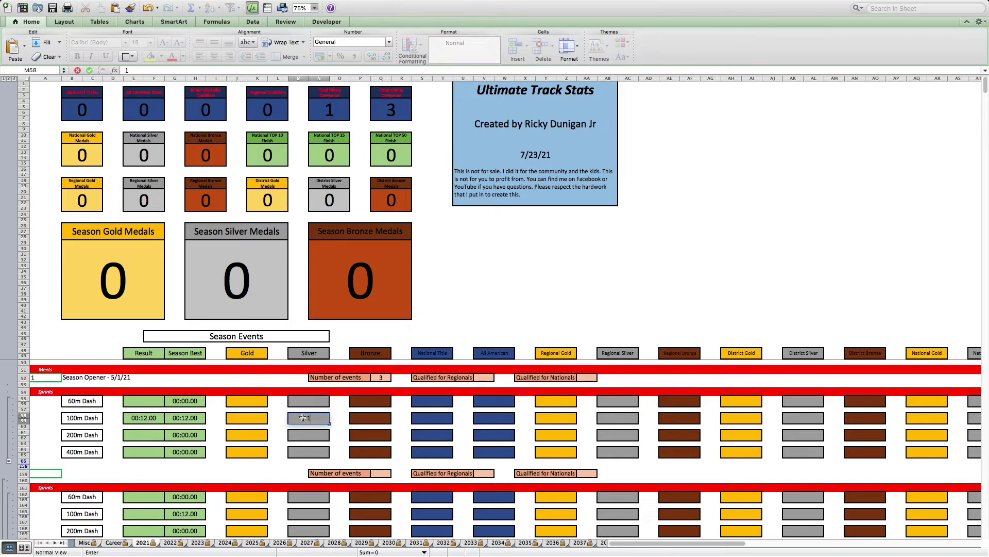
pyautogui.press('Return')
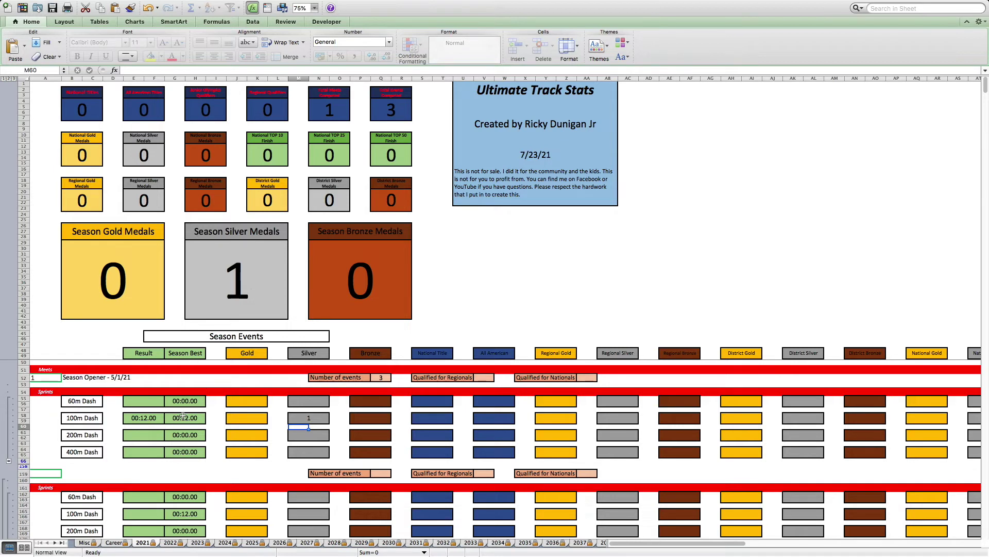
# - Enter 5/1/21 in Career cell G55 as the 100m Dash date, then return to 2021
pyautogui.click(113, 542)
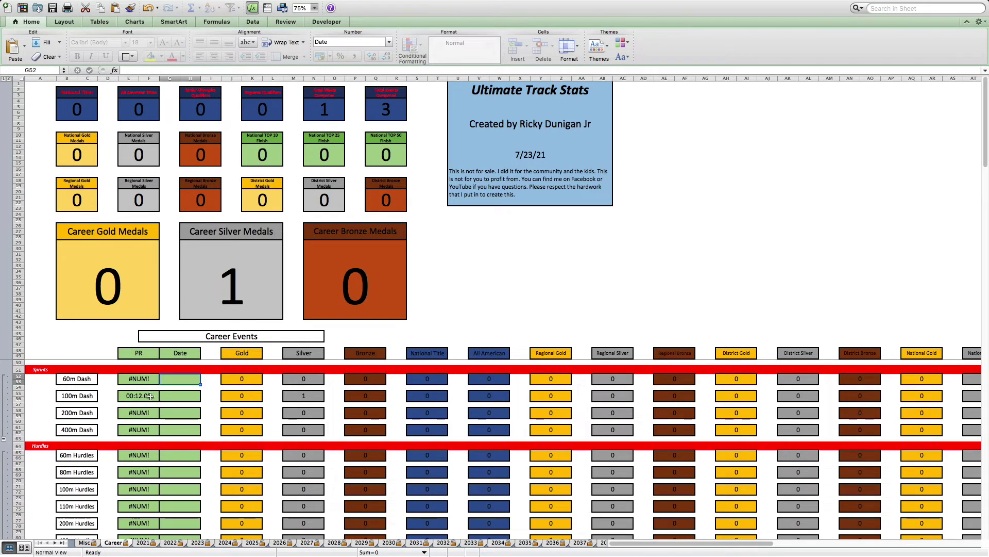
pyautogui.click(180, 395)
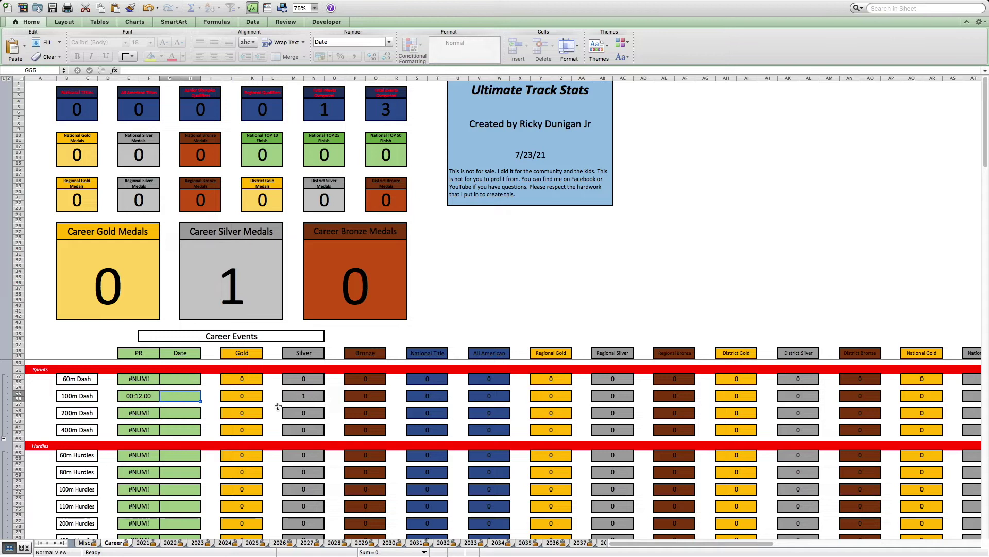
pyautogui.write('5/1')
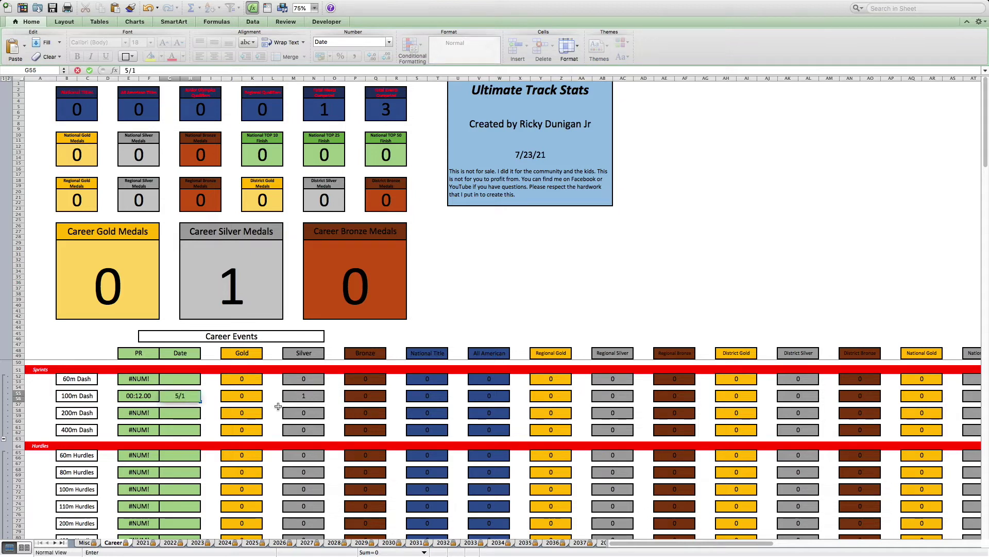
pyautogui.write('/21')
pyautogui.press('Return')
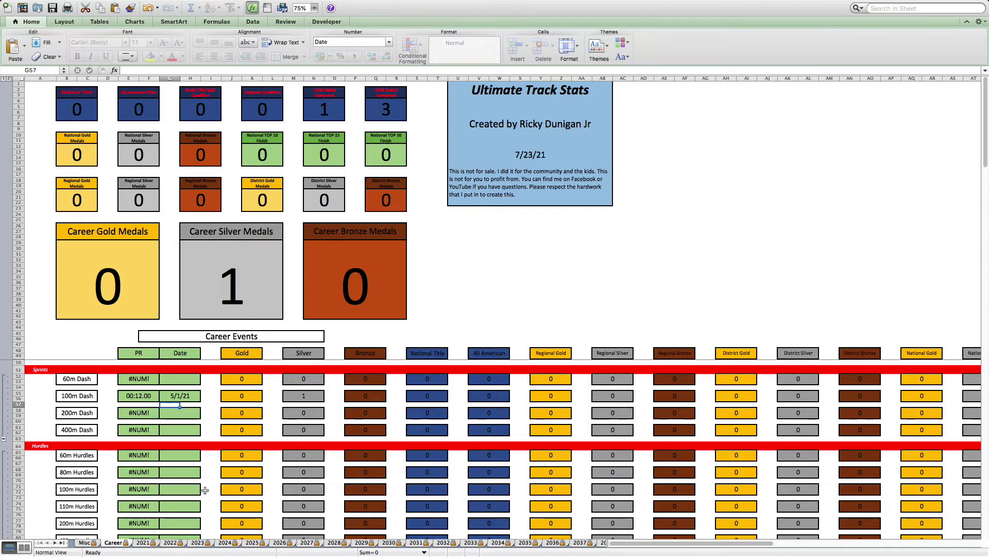
pyautogui.click(144, 543)
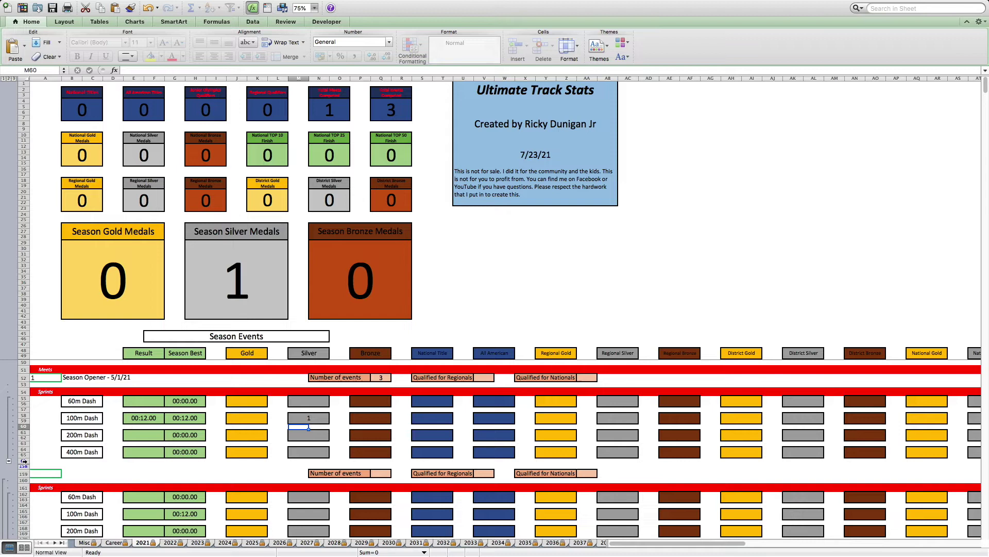
# - Unhide the Hurdles rows hidden between the Sprints and later event groups
pyautogui.moveTo(25, 461); pyautogui.dragTo(25, 466)
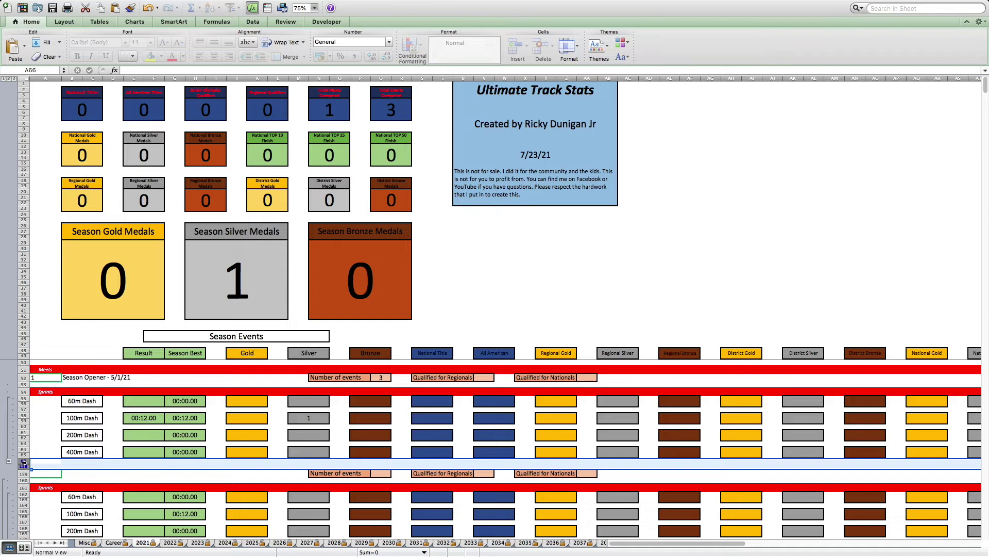
pyautogui.rightClick(26, 465)
pyautogui.click(53, 547)
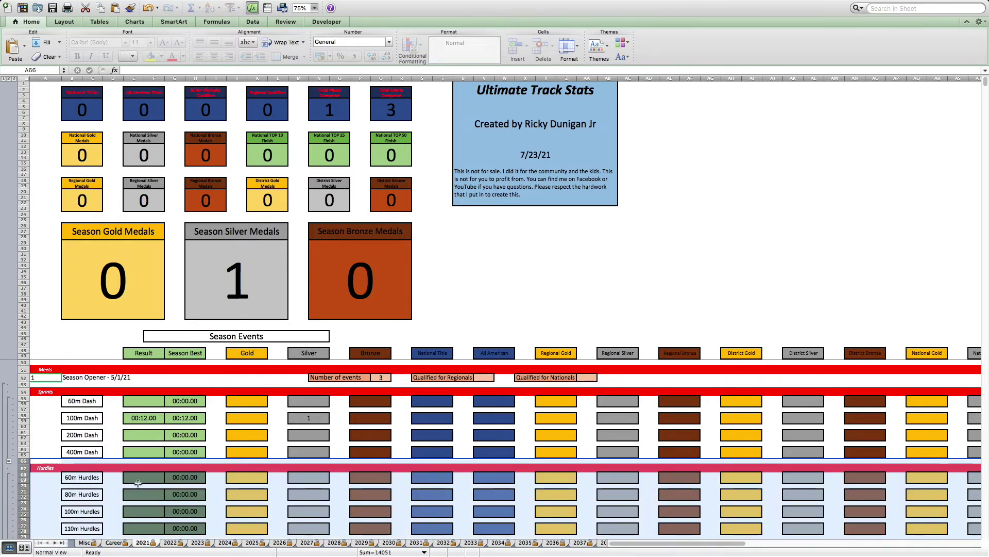
pyautogui.scroll(-2, 138, 483)
pyautogui.click(113, 403)
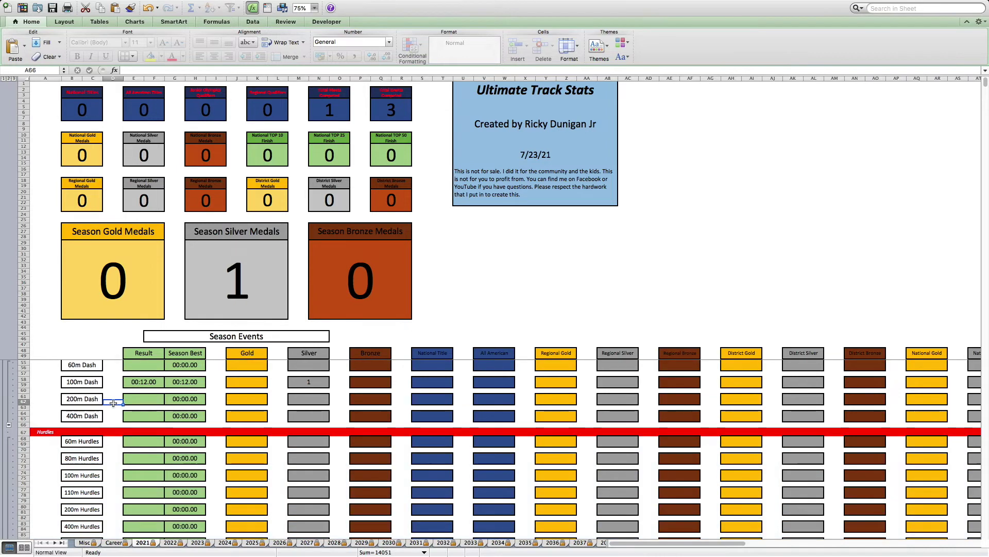
# - Hide the 60m, 200m and 400m Dash rows so only 100m Dash remains
pyautogui.scroll(1, 113, 403)
pyautogui.scroll(2, 113, 403)
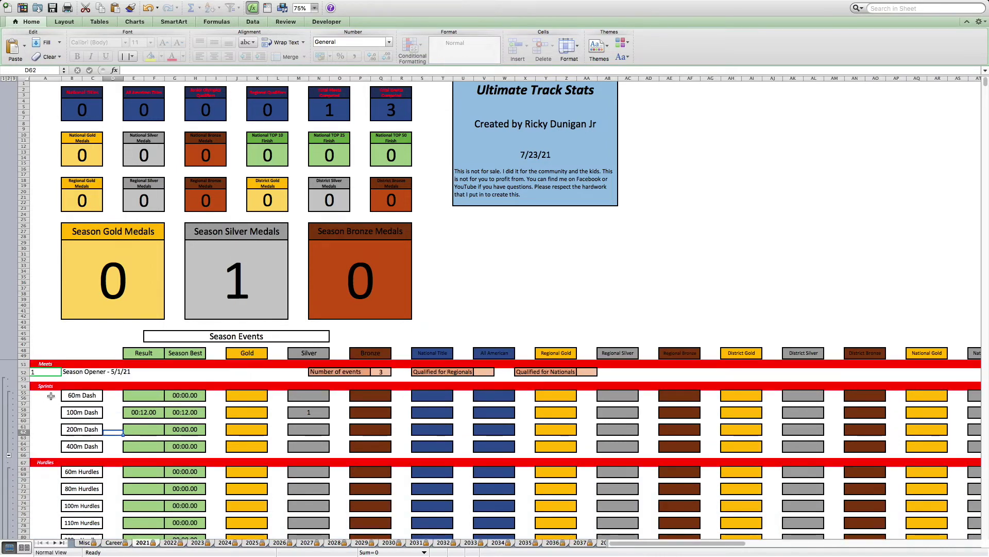
pyautogui.moveTo(26, 394); pyautogui.dragTo(26, 399)
pyautogui.rightClick(26, 399)
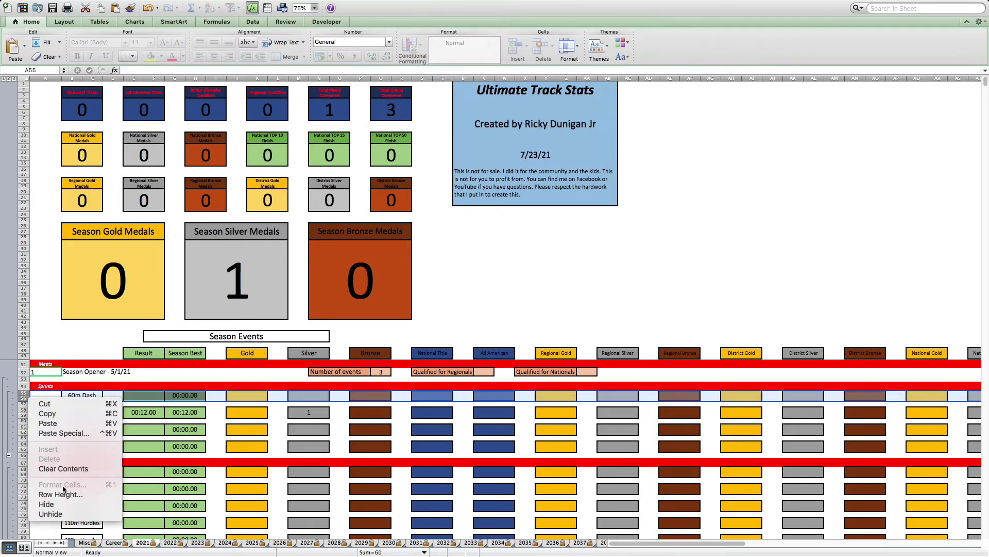
pyautogui.click(52, 505)
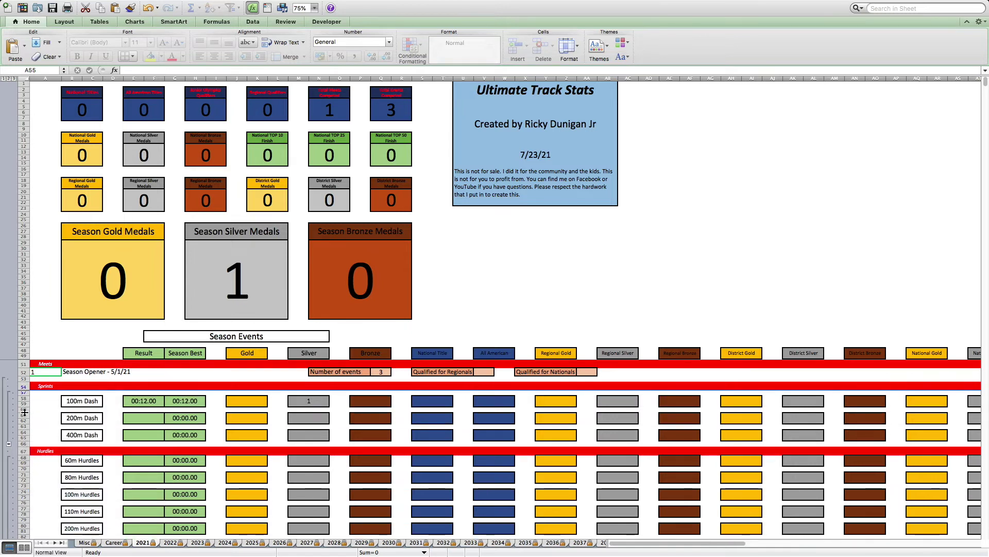
pyautogui.moveTo(24, 416); pyautogui.dragTo(21, 443)
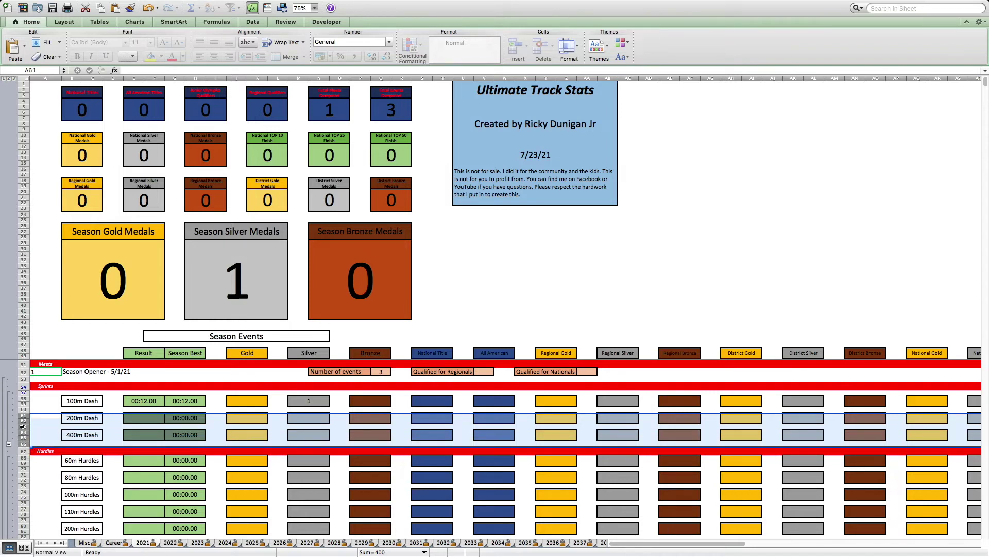
pyautogui.rightClick(26, 423)
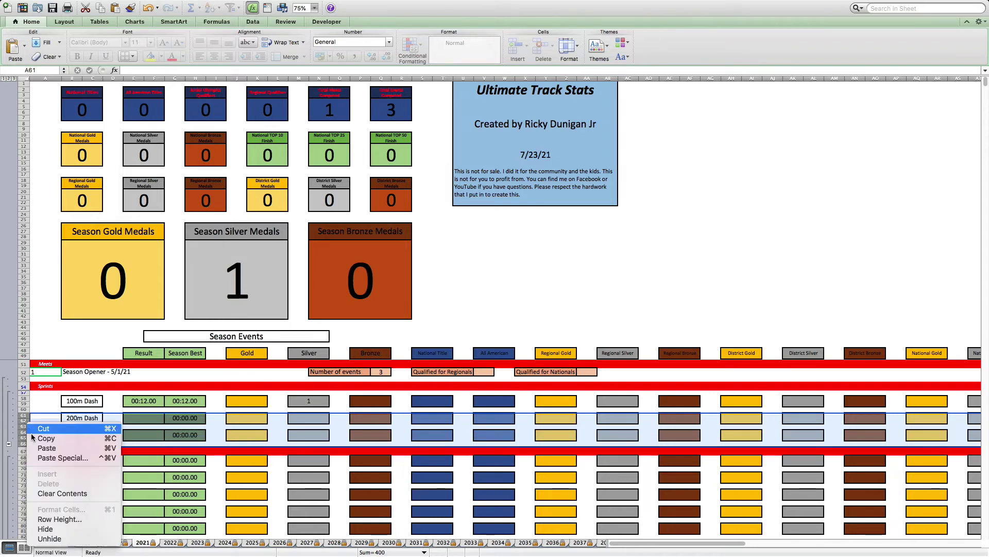
pyautogui.click(56, 530)
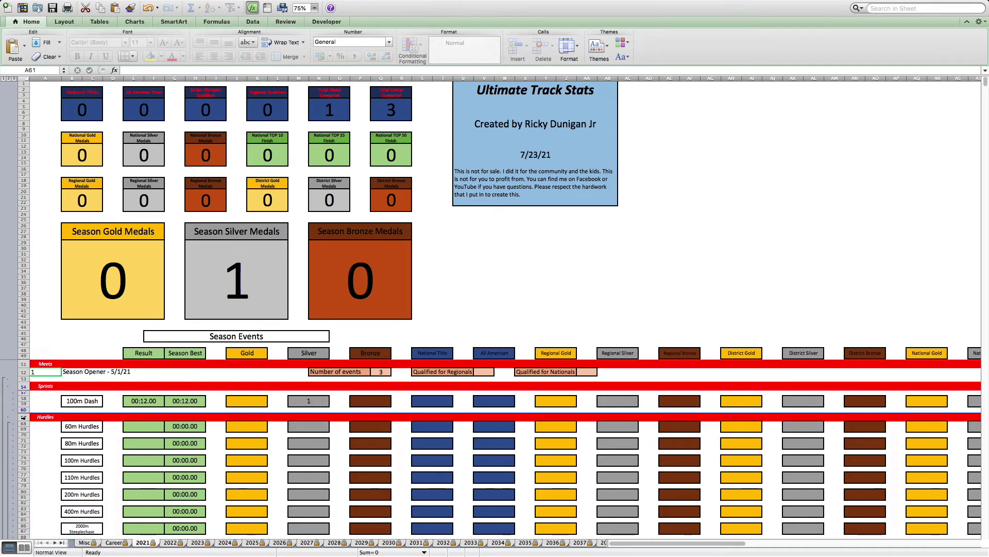
pyautogui.moveTo(23, 416)
pyautogui.mouseDown()
pyautogui.moveTo(24, 546)
pyautogui.moveTo(24, 433)
pyautogui.mouseUp()
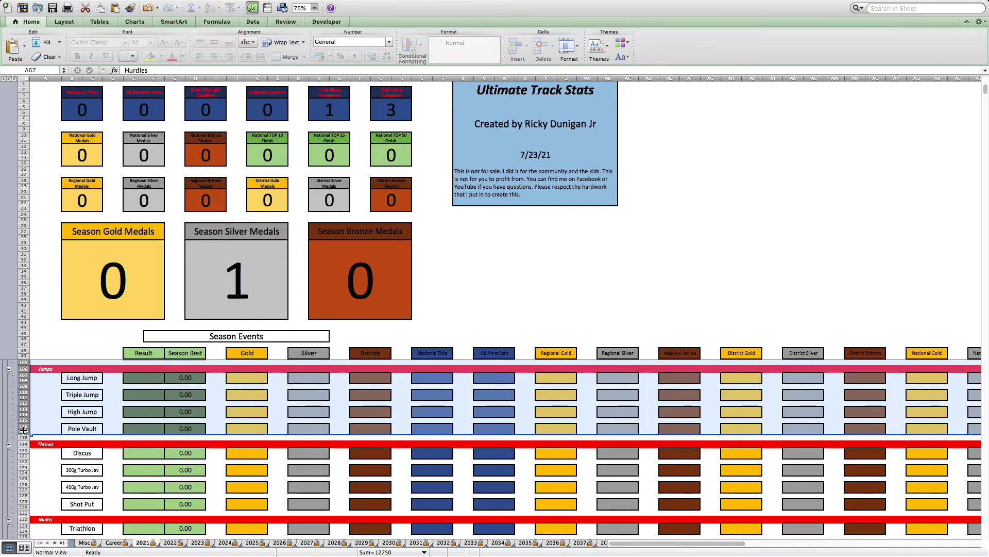
# - Hide the selected Hurdles through Jumps rows
pyautogui.rightClick(23, 429)
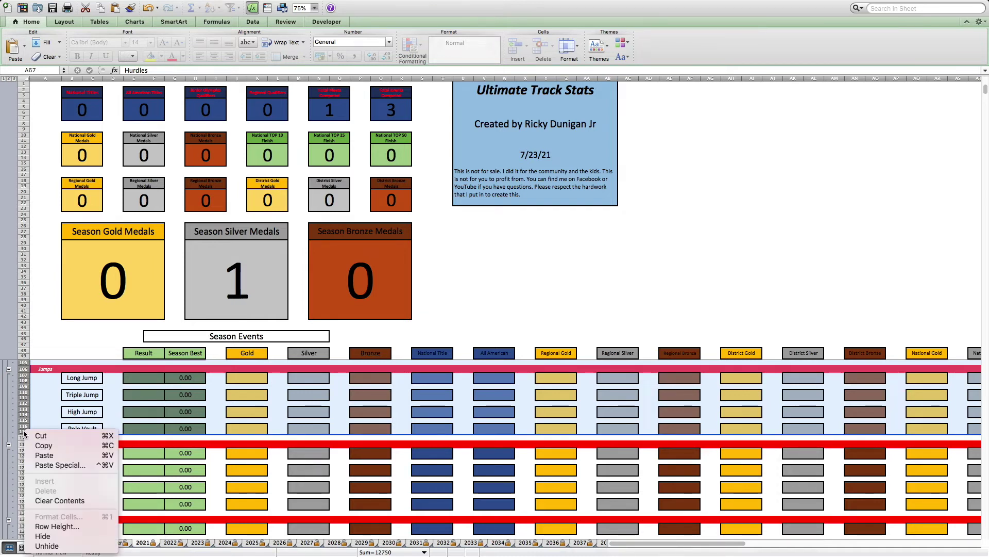
pyautogui.click(51, 537)
pyautogui.scroll(2, 136, 410)
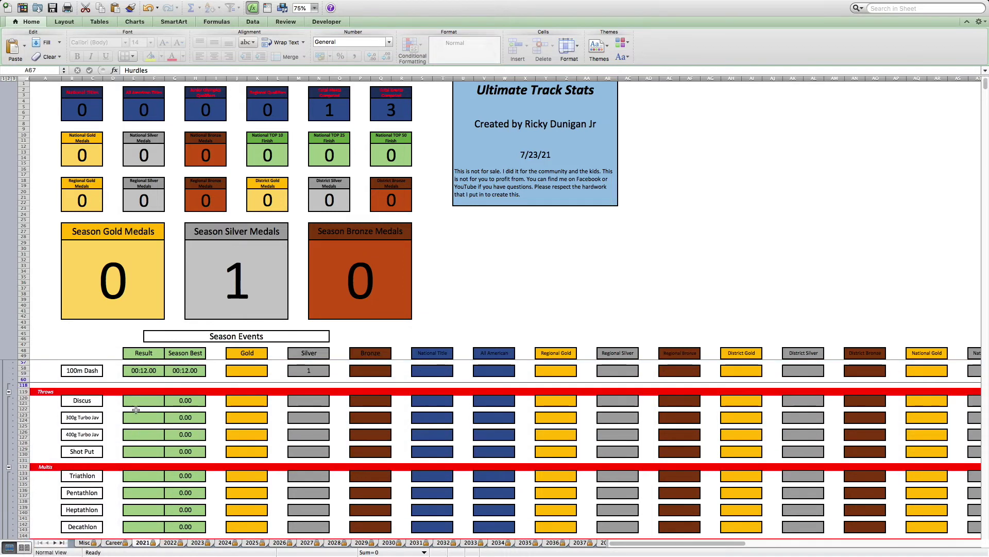
pyautogui.scroll(2, 135, 410)
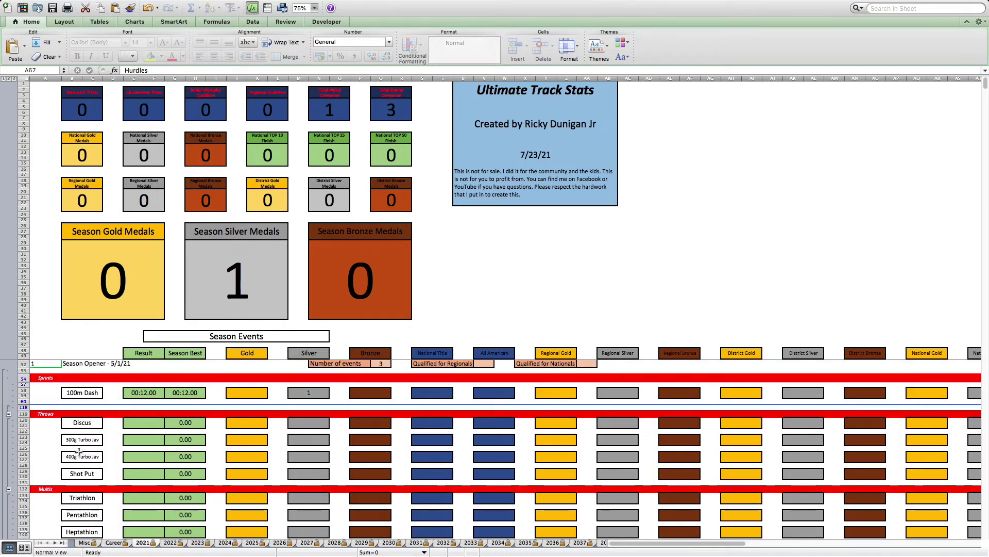
# - Hide the Discus and Turbo Jav rows, then select the Multis and Relays rows
pyautogui.moveTo(23, 422); pyautogui.dragTo(24, 456)
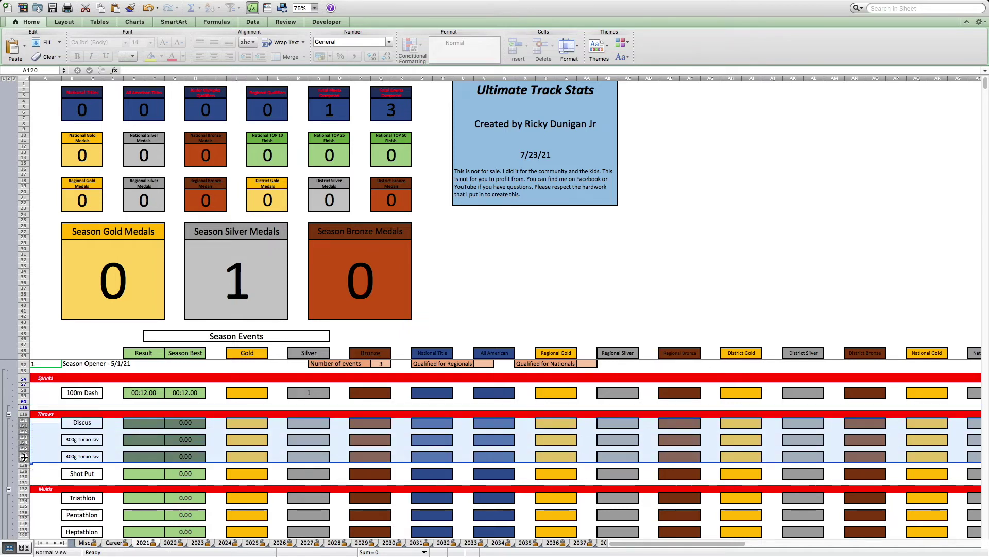
pyautogui.rightClick(24, 446)
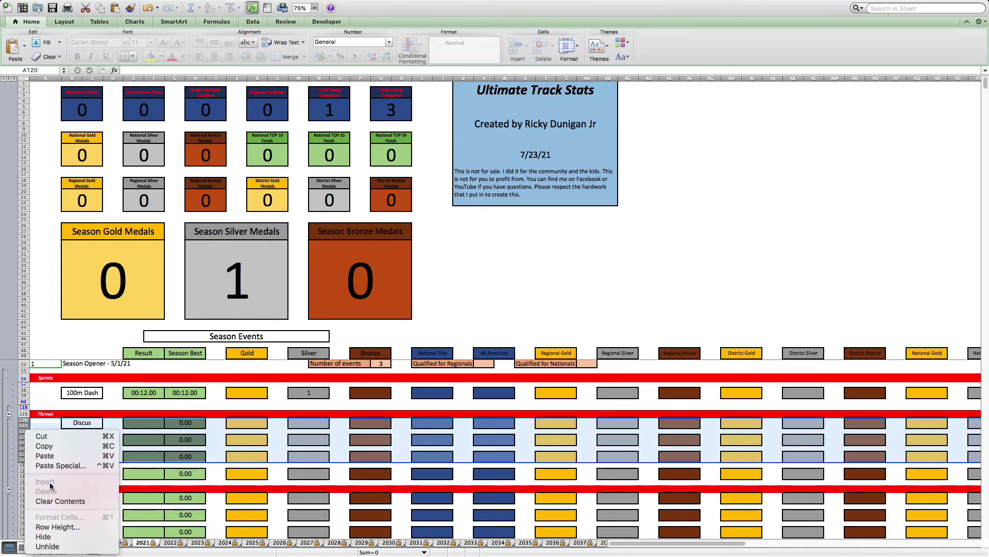
pyautogui.click(44, 536)
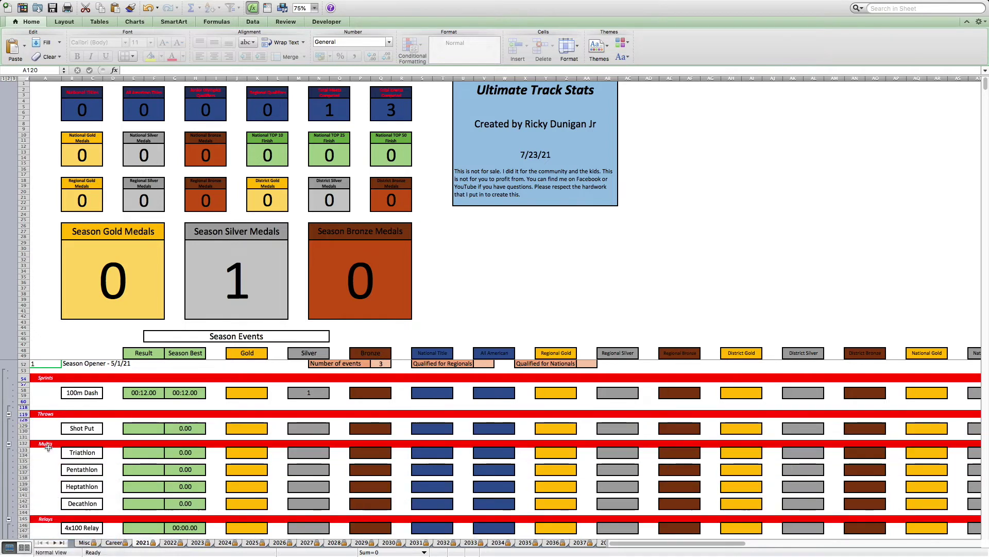
pyautogui.moveTo(27, 445); pyautogui.dragTo(20, 483)
pyautogui.rightClick(22, 484)
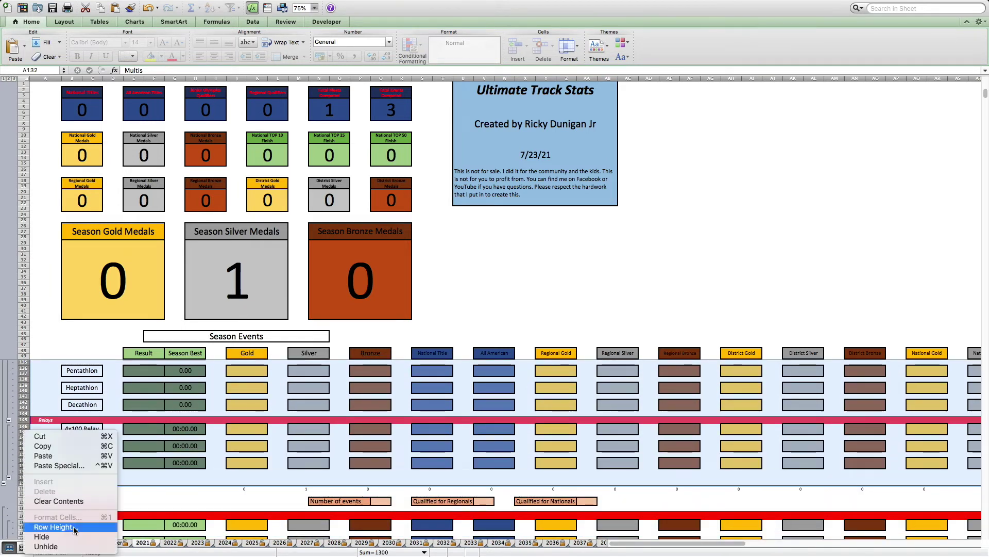
# - Hide the unused Multis and Relays rows
pyautogui.click(59, 538)
pyautogui.scroll(3, 137, 439)
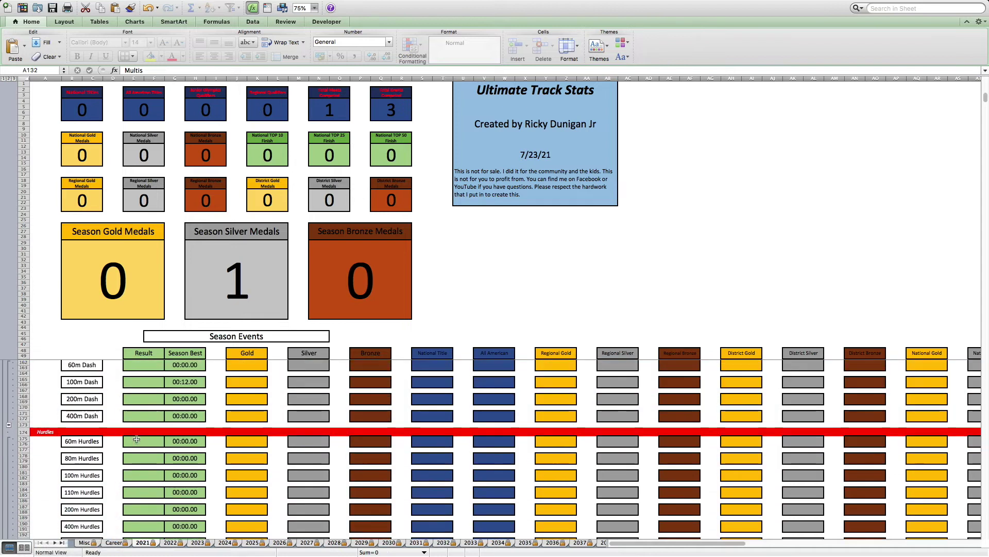
pyautogui.scroll(3, 136, 439)
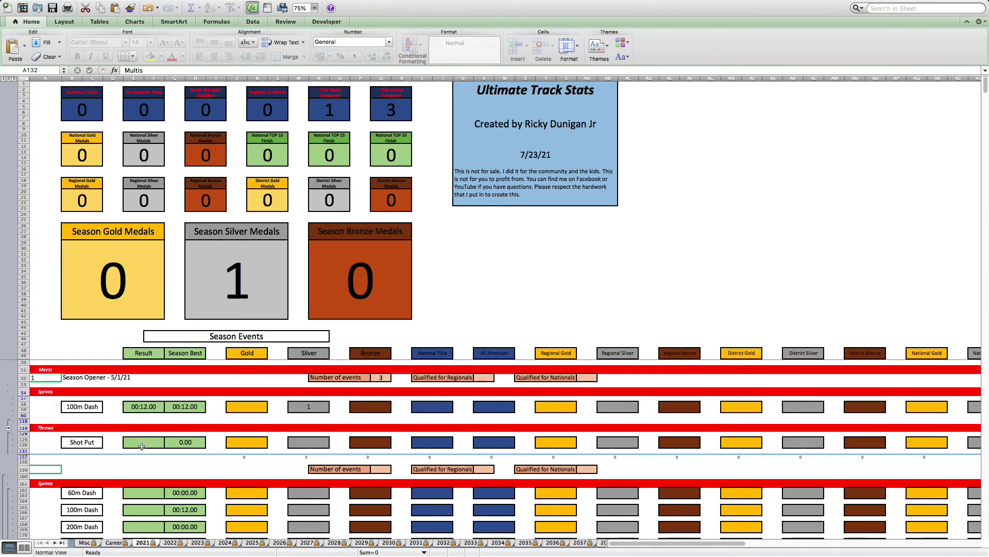
# - Log a 17.01 Shot Put result with 1 gold medal
pyautogui.click(142, 446)
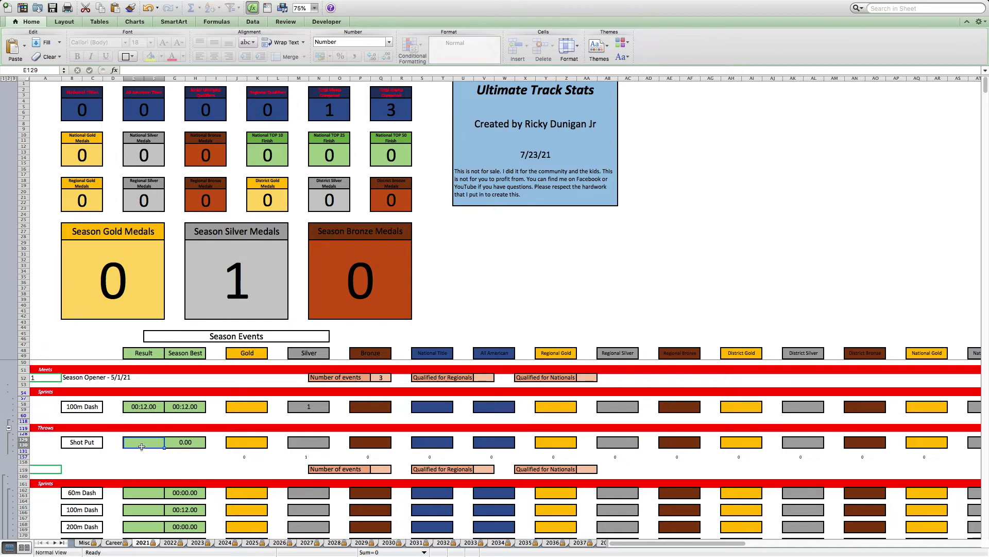
pyautogui.write('17')
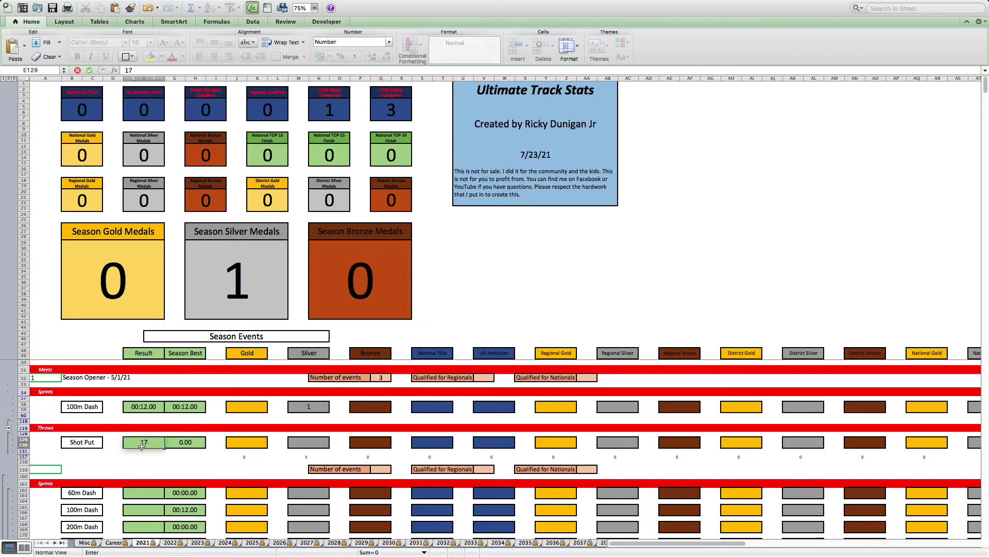
pyautogui.write('.01')
pyautogui.press('Return')
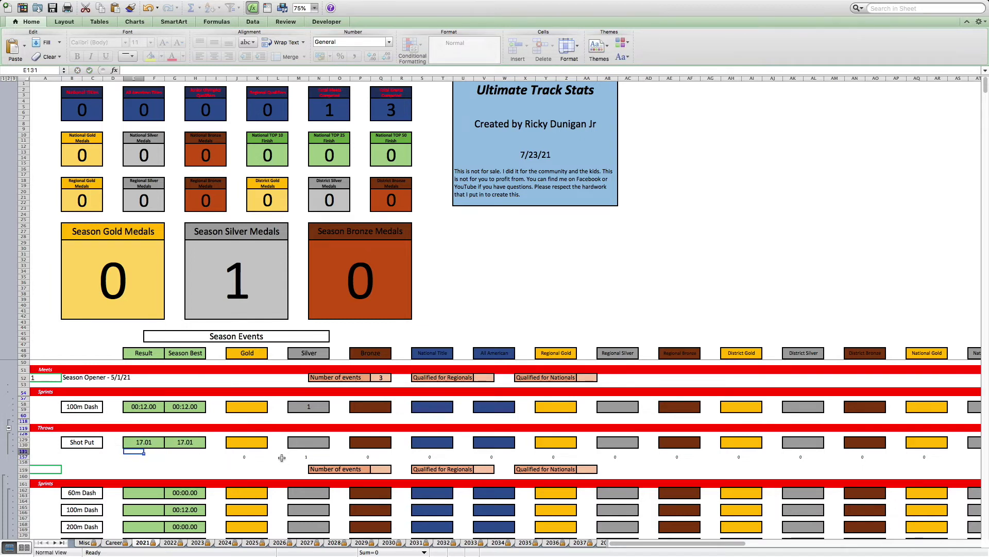
pyautogui.click(256, 442)
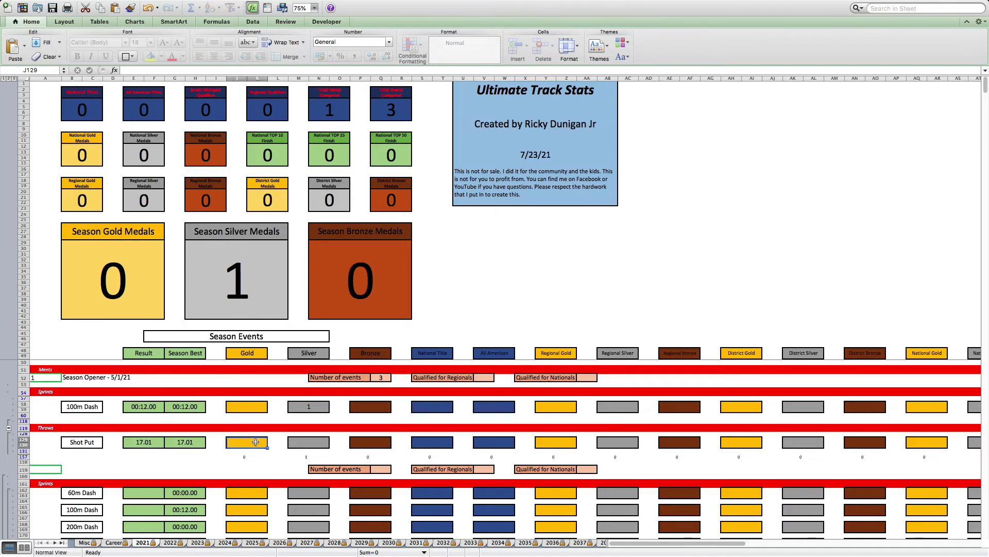
pyautogui.write('1')
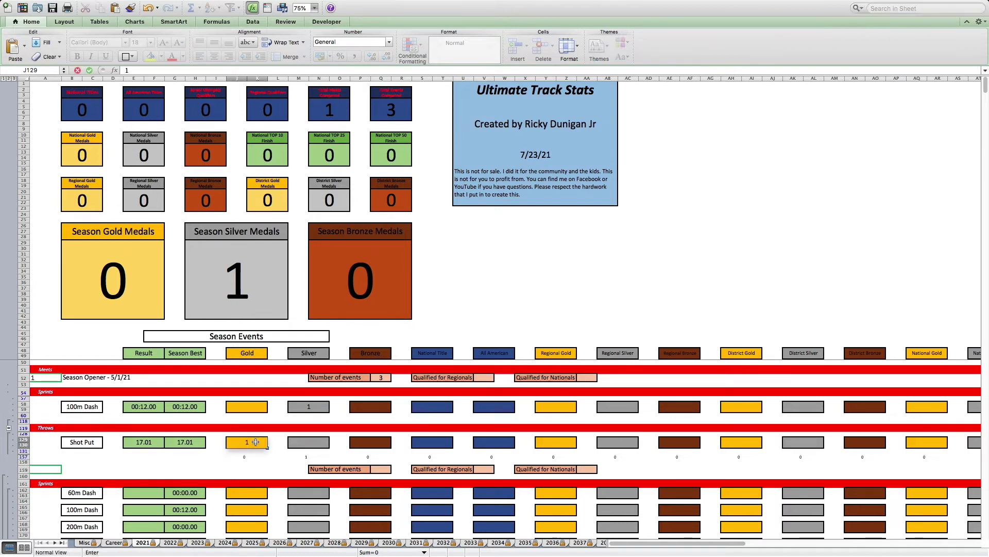
pyautogui.press('Return')
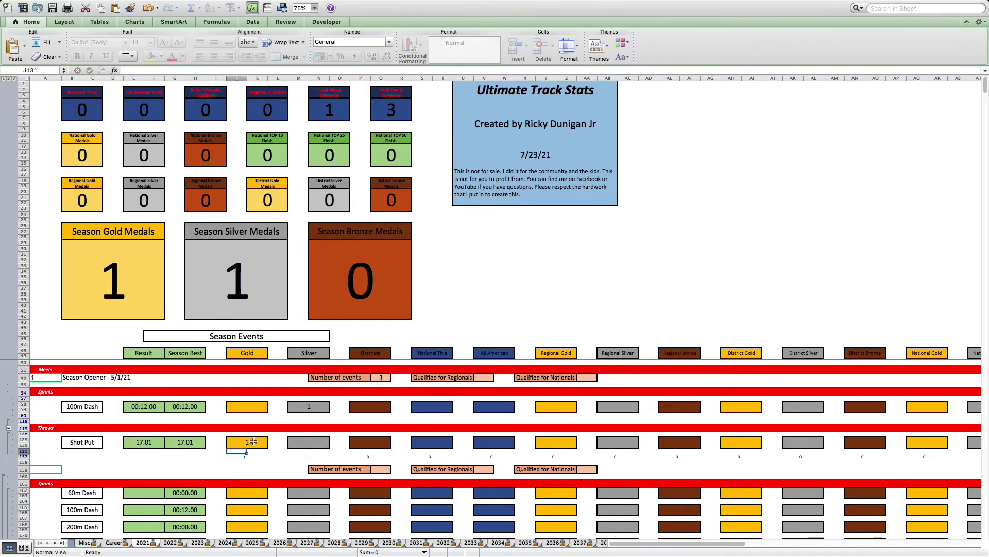
# - Hide tally row 157 just below the Shot Put row
pyautogui.click(24, 457)
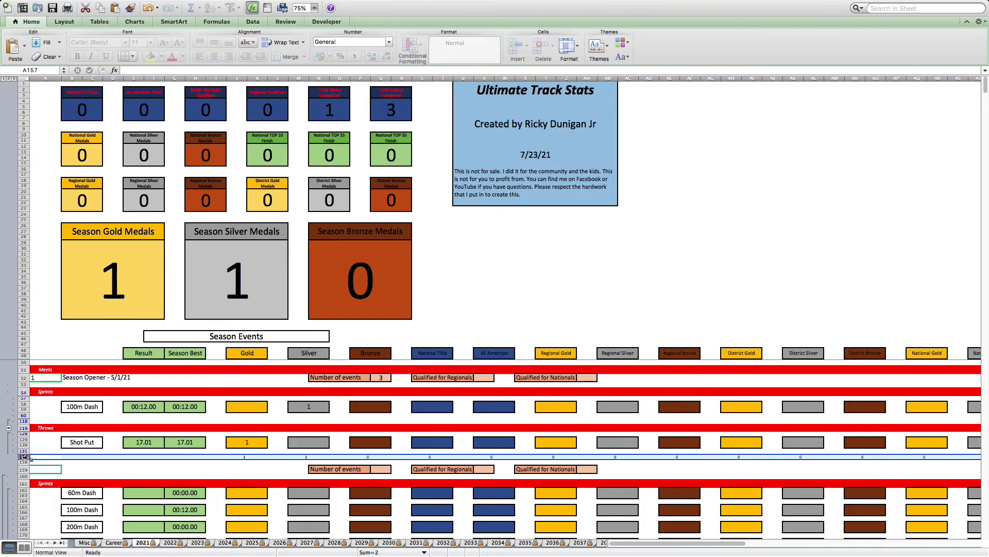
pyautogui.rightClick(26, 459)
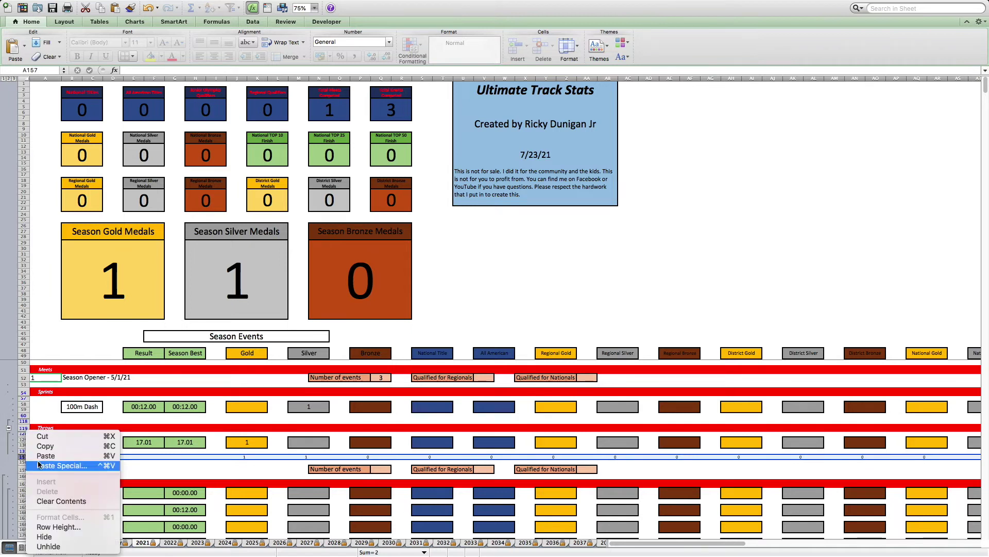
pyautogui.click(49, 536)
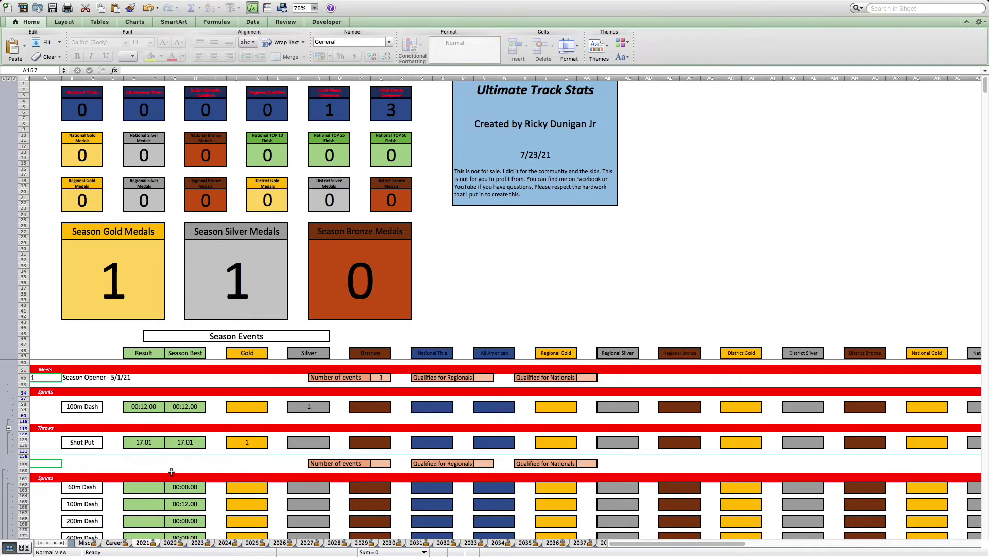
# - Date the Career sheet's 17.01 Shot Put PR as 5/1/21, then return to the 2021 sheet
pyautogui.click(113, 542)
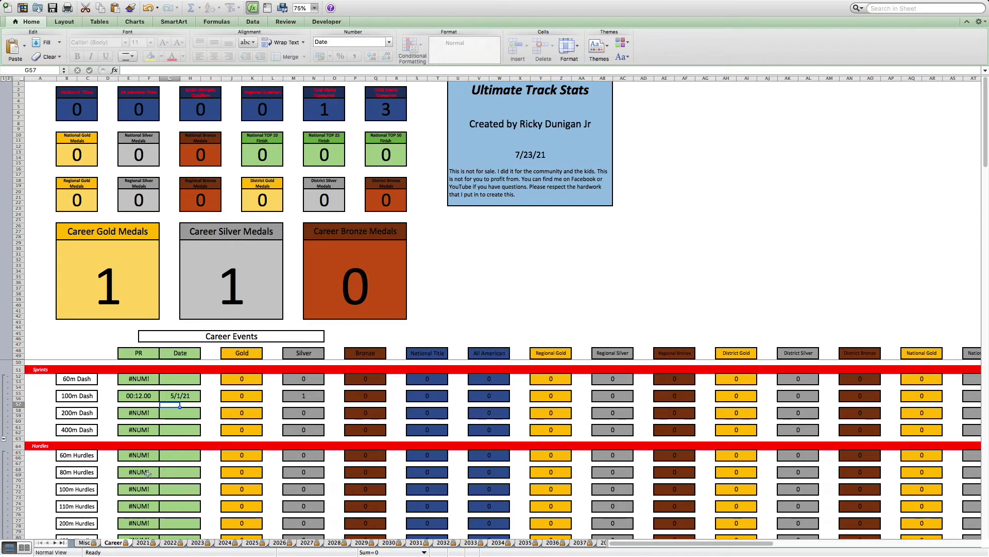
pyautogui.scroll(-1, 147, 471)
pyautogui.scroll(-10, 148, 470)
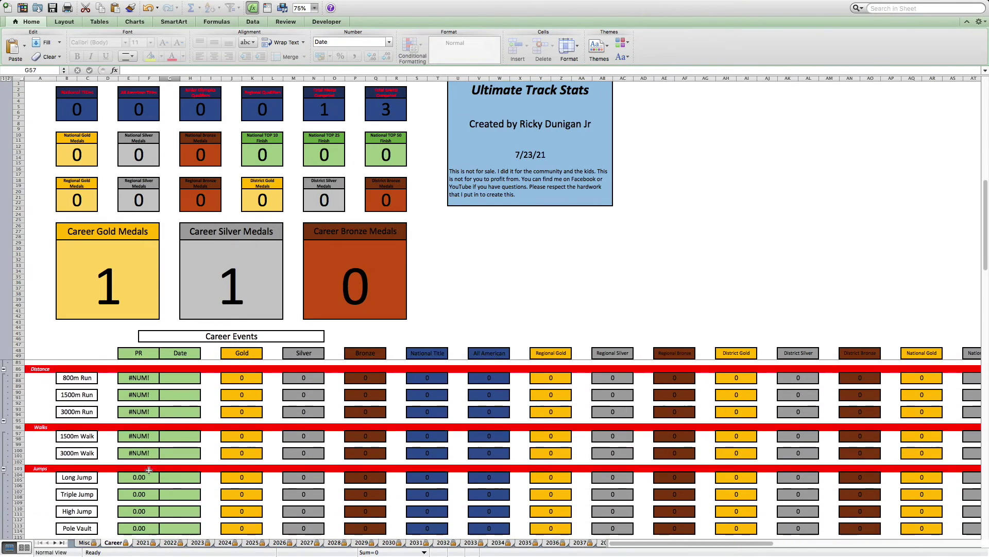
pyautogui.scroll(-2, 149, 470)
pyautogui.click(181, 503)
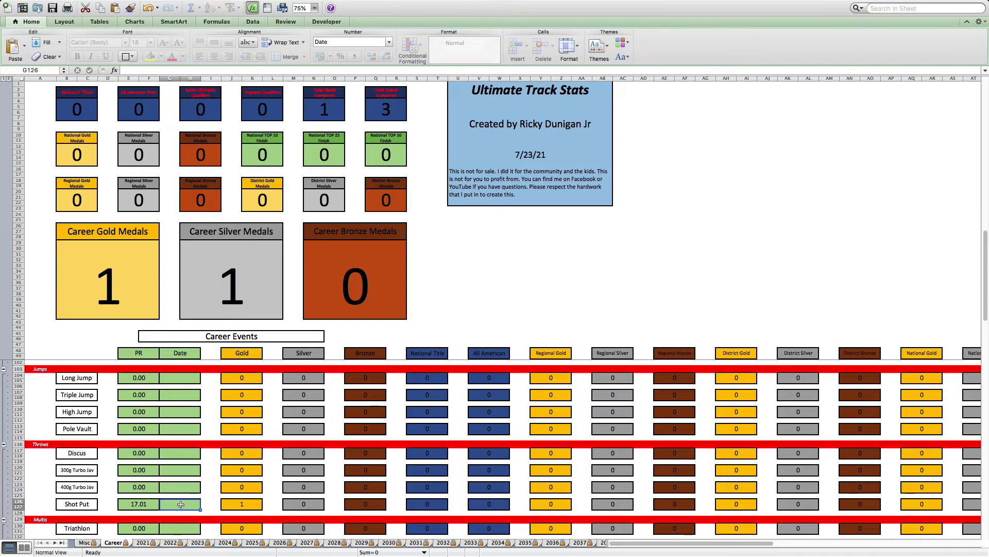
pyautogui.write('5/1/21')
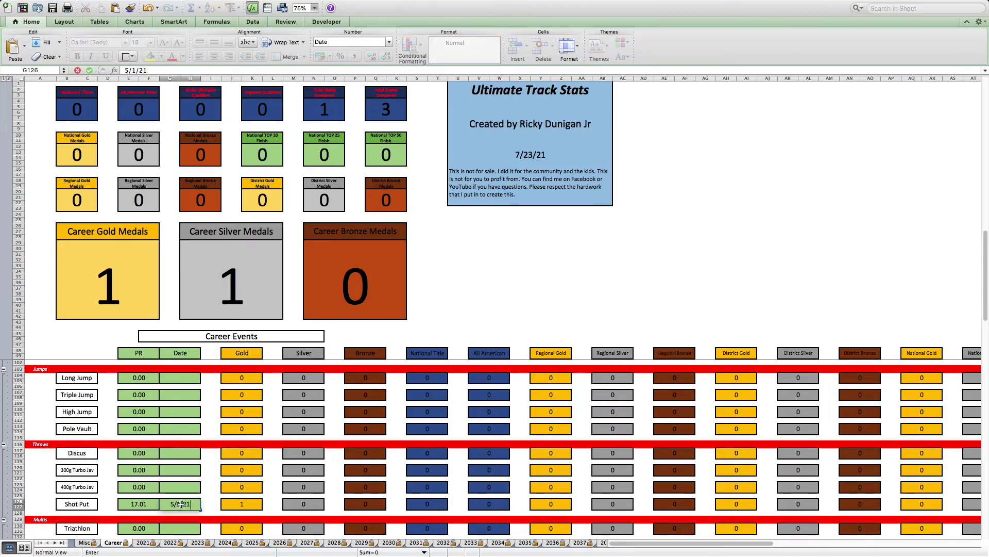
pyautogui.press('Return')
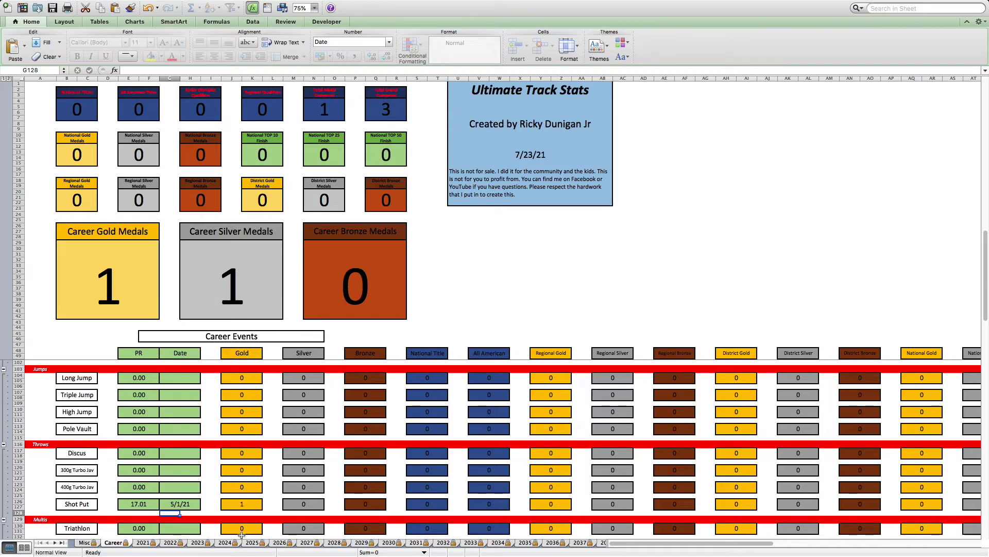
pyautogui.click(142, 545)
pyautogui.scroll(-2, 169, 493)
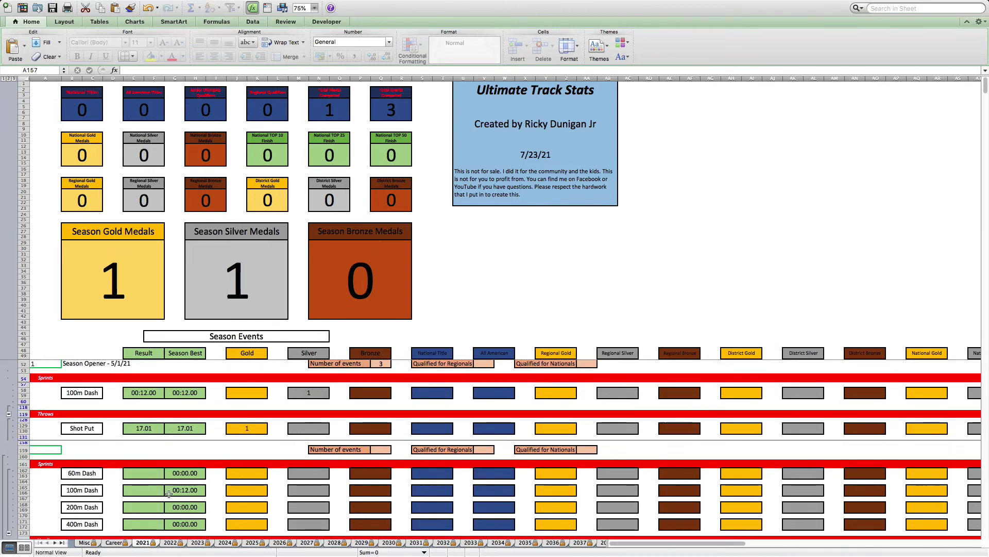
pyautogui.scroll(2, 168, 493)
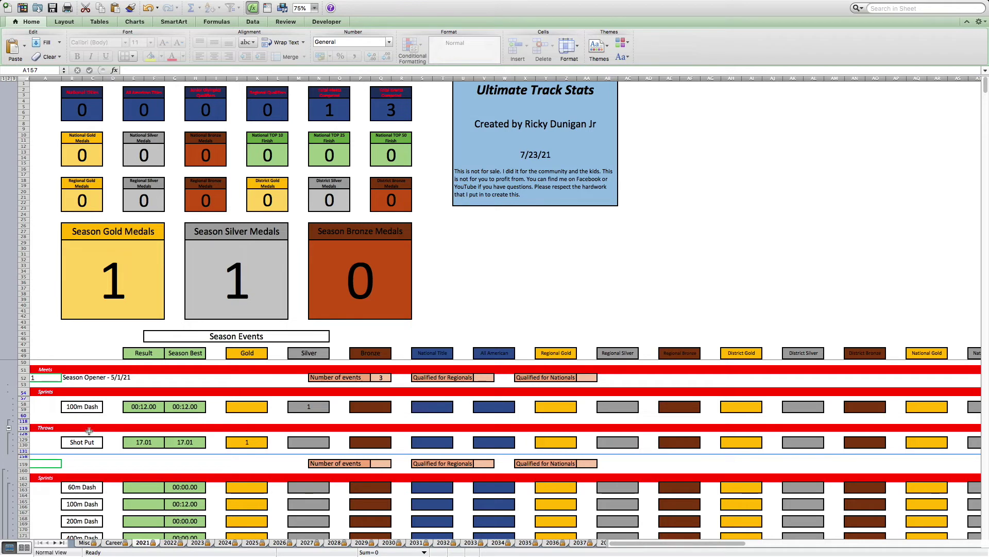
# - On the 2022 sheet, log meet 1 as 'Kansas District Meet - 6/5/21' with 3 events
pyautogui.click(173, 546)
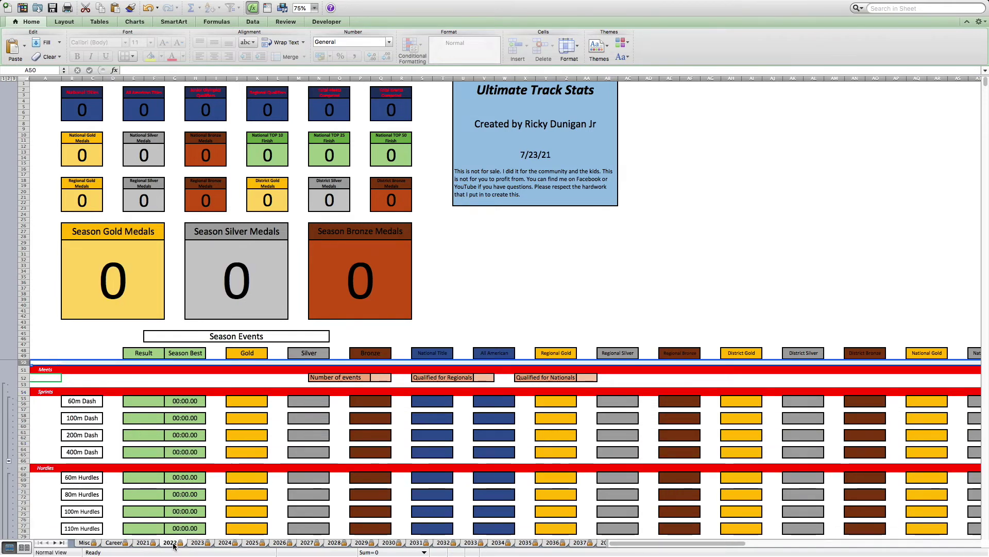
pyautogui.click(50, 378)
pyautogui.write('1')
pyautogui.press('Tab')
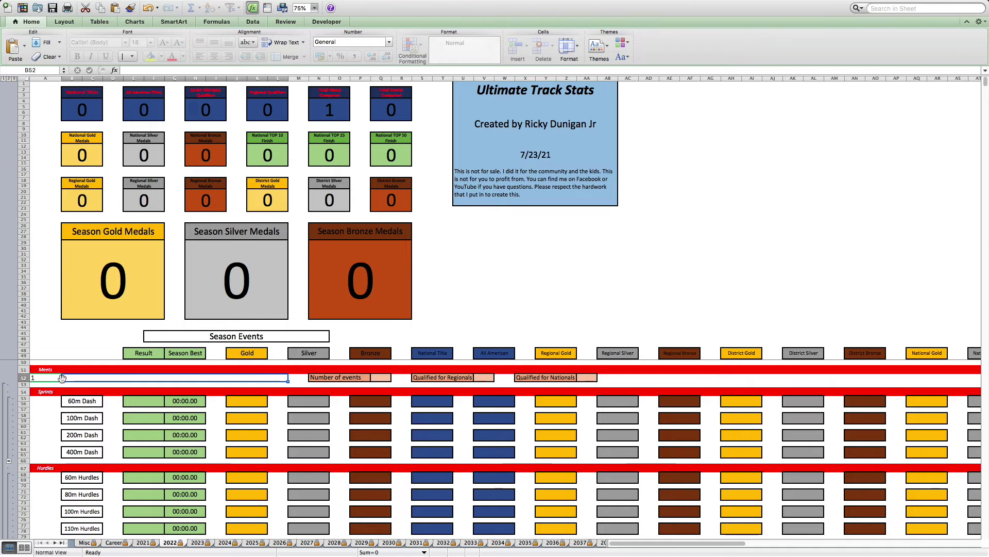
pyautogui.write('Ka')
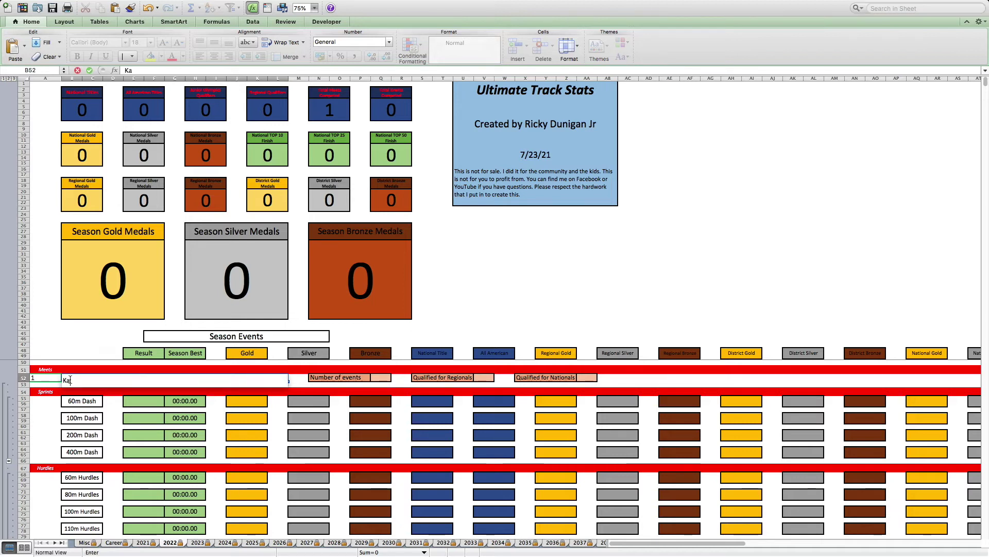
pyautogui.write('nsas D')
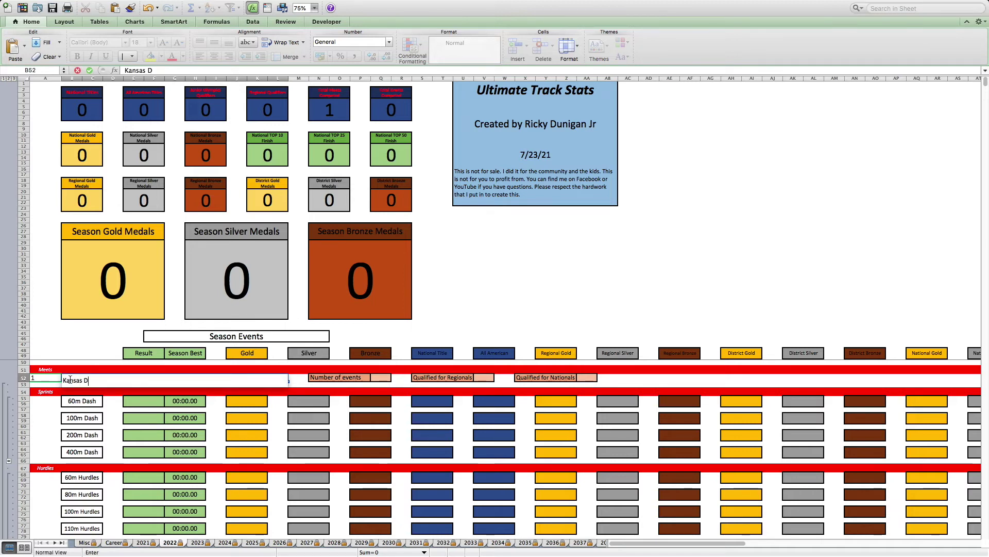
pyautogui.write('istict')
pyautogui.press('BackSpace')
pyautogui.press('BackSpace')
pyautogui.press('BackSpace')
pyautogui.write('rict Meet -')
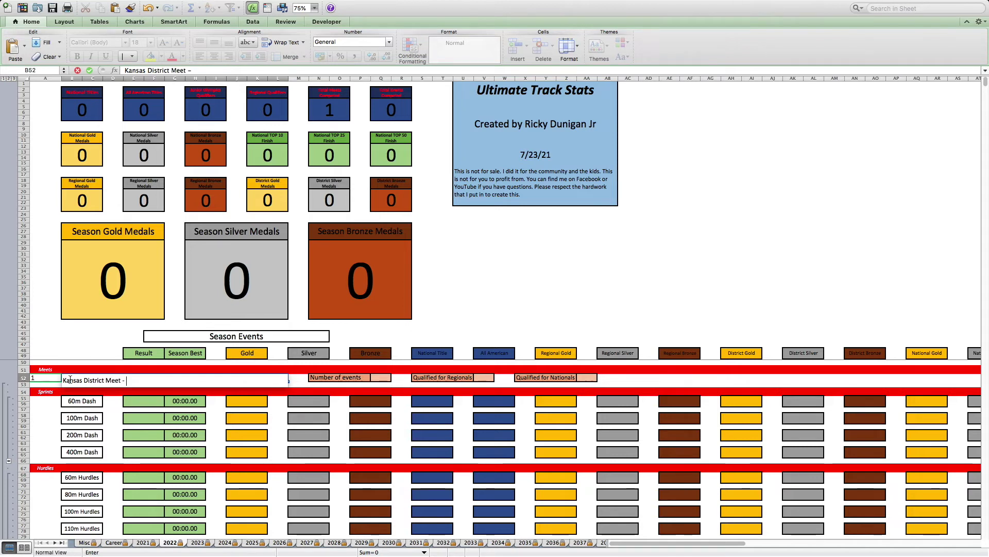
pyautogui.write(' 6/5/21')
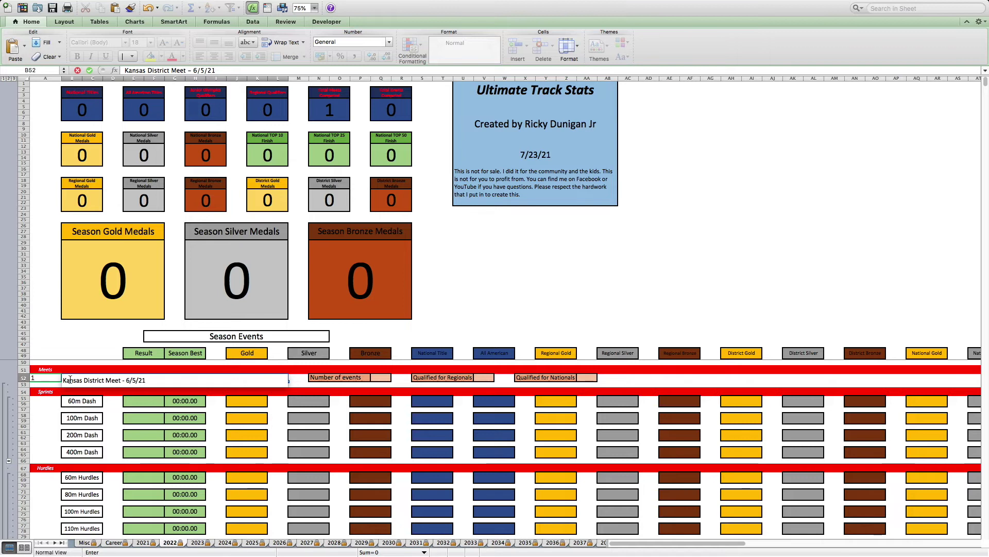
pyautogui.press('Return')
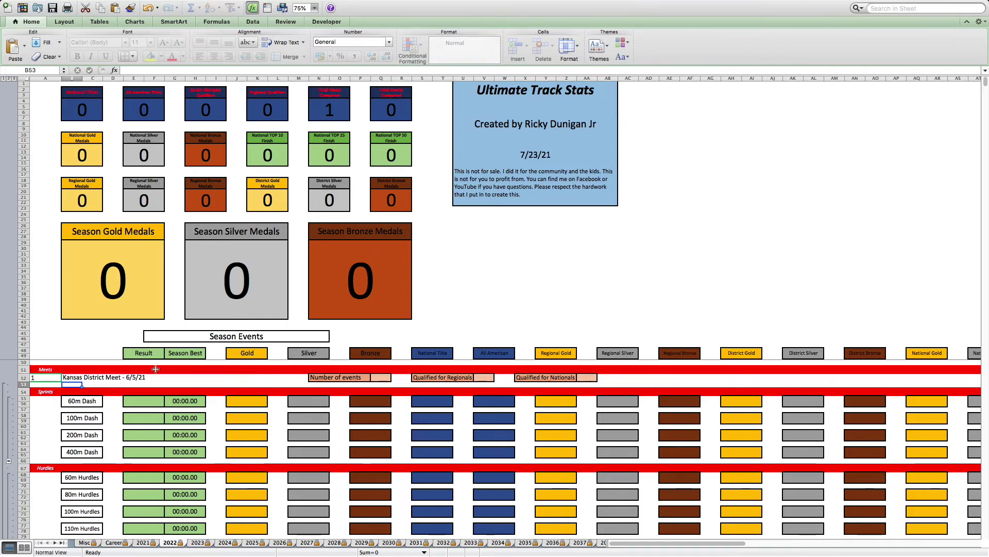
pyautogui.click(387, 379)
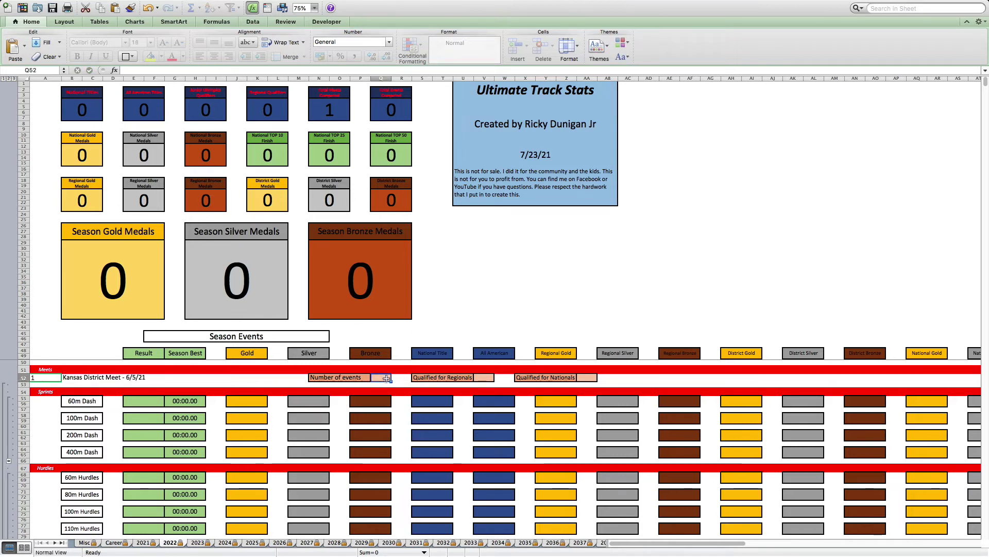
pyautogui.write('2')
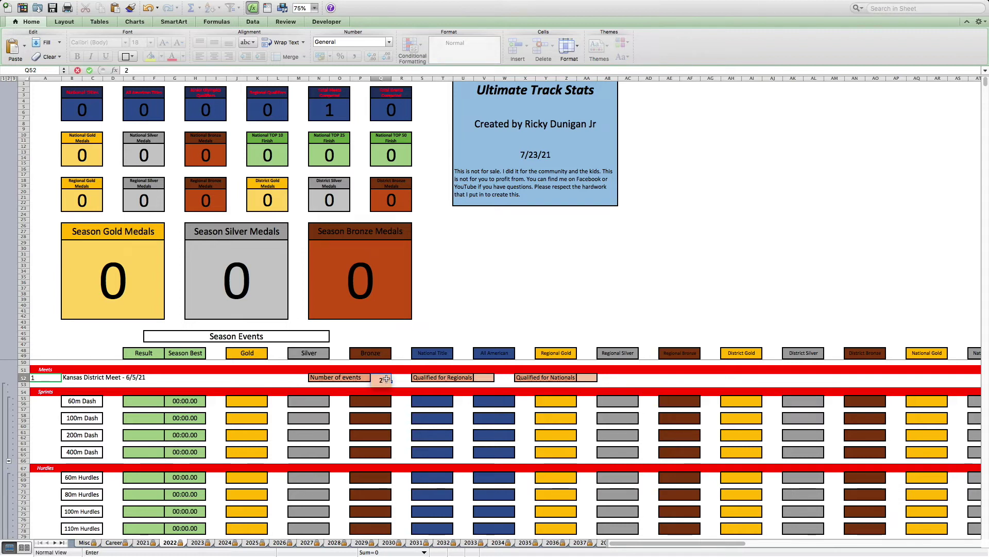
pyautogui.write('3')
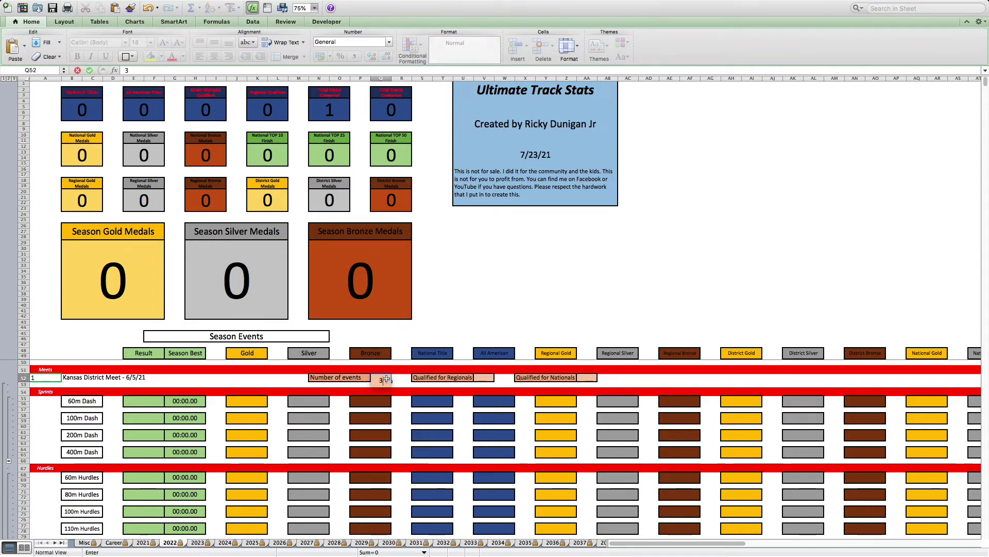
pyautogui.press('Return')
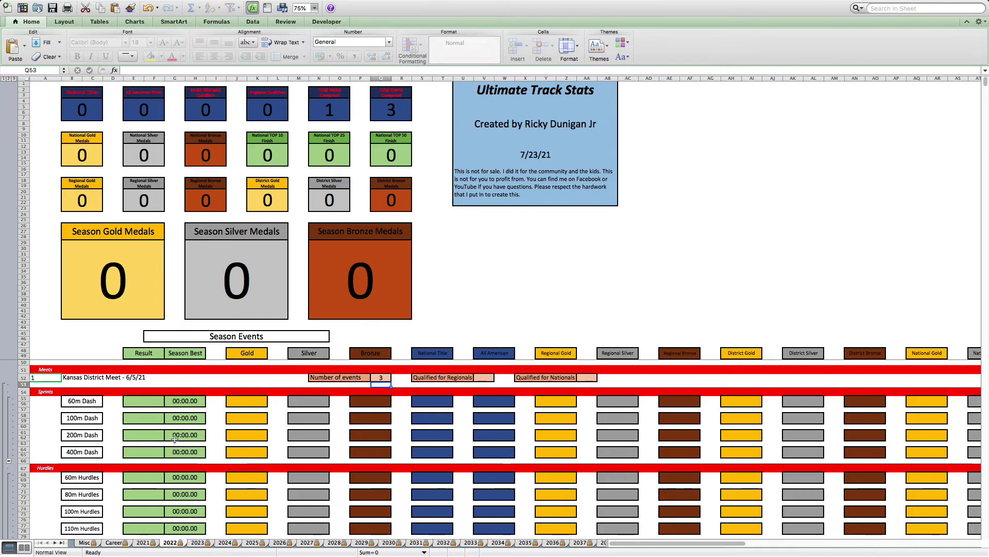
# - Enter a 5.00 Long Jump result and 1 in its District Gold cell
pyautogui.scroll(-1, 175, 440)
pyautogui.scroll(-3, 175, 439)
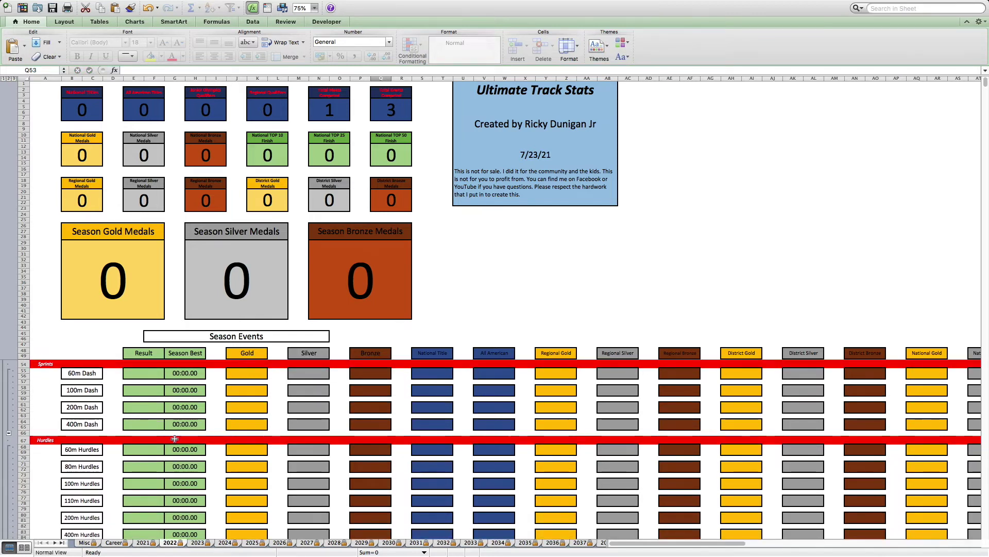
pyautogui.scroll(-15, 175, 439)
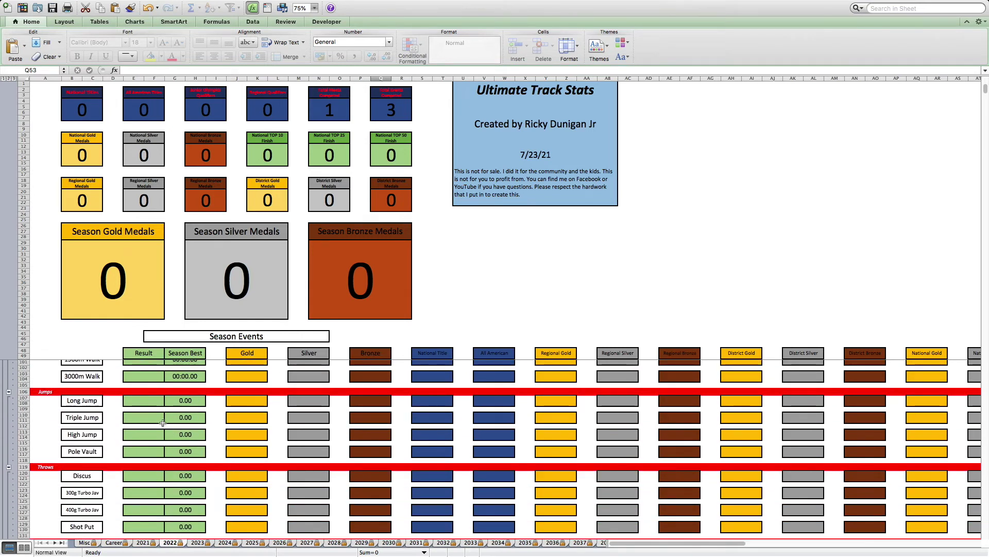
pyautogui.click(143, 402)
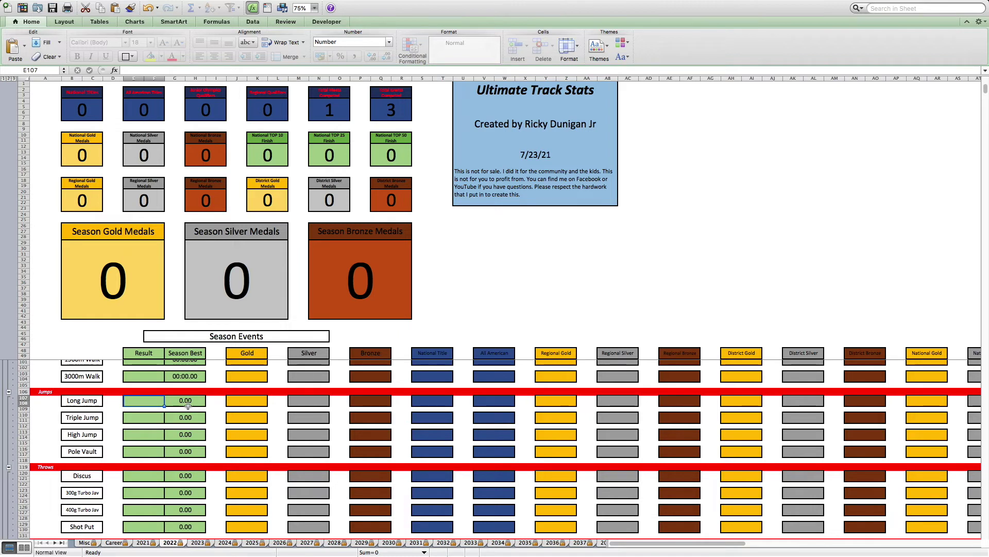
pyautogui.write('7')
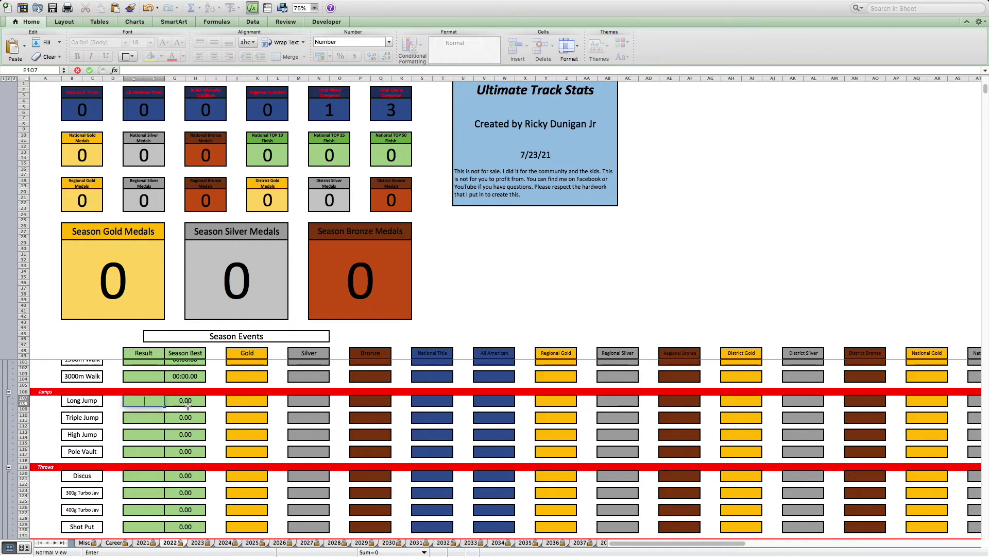
pyautogui.press('Return')
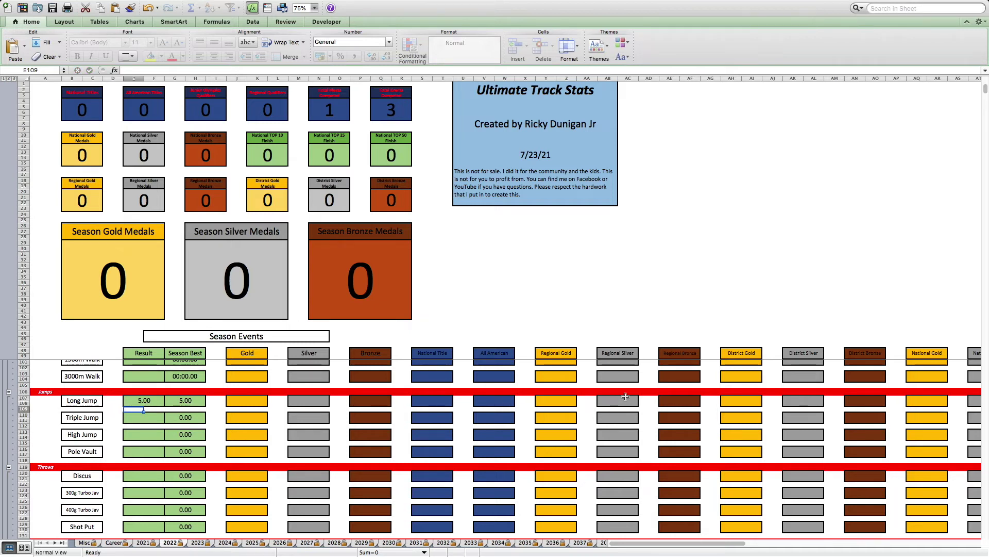
pyautogui.click(745, 400)
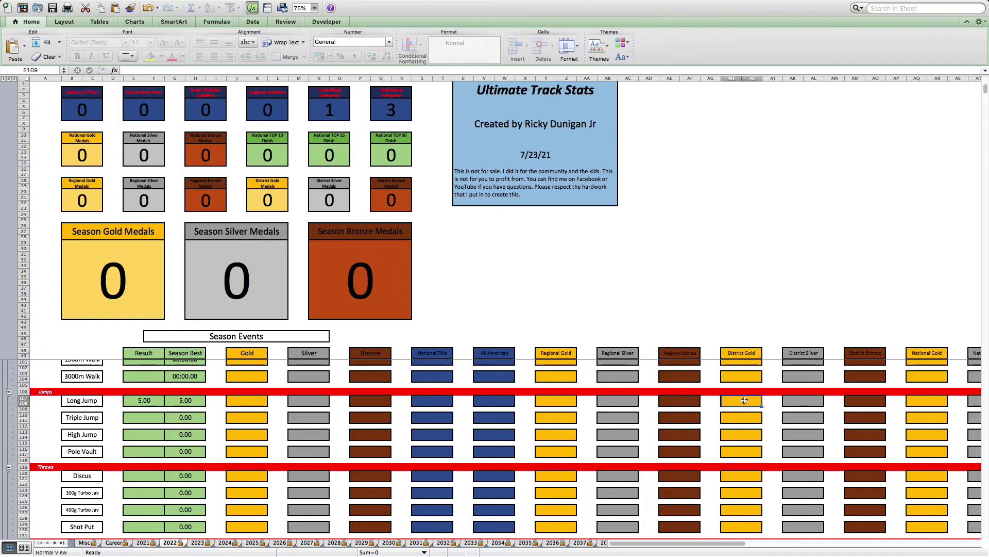
pyautogui.write('1')
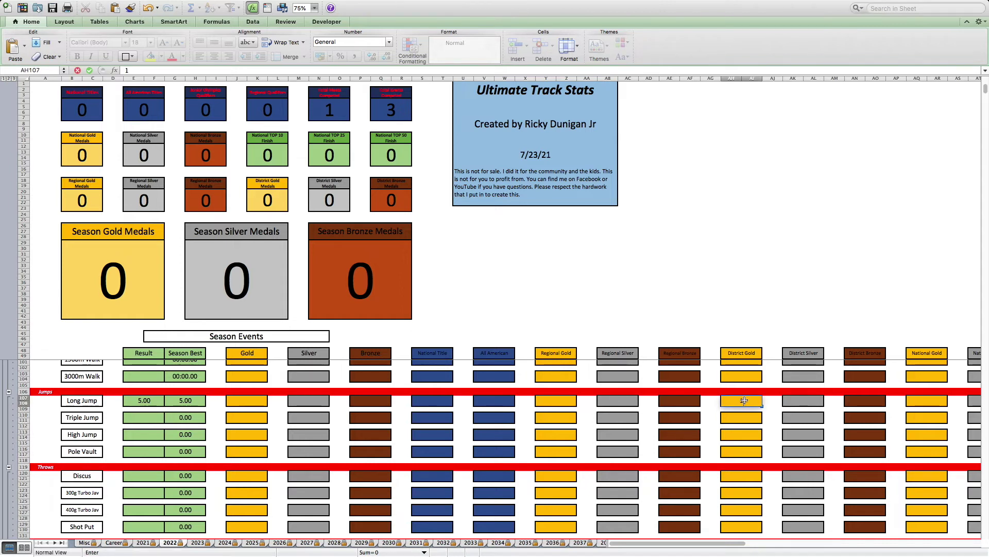
pyautogui.press('Return')
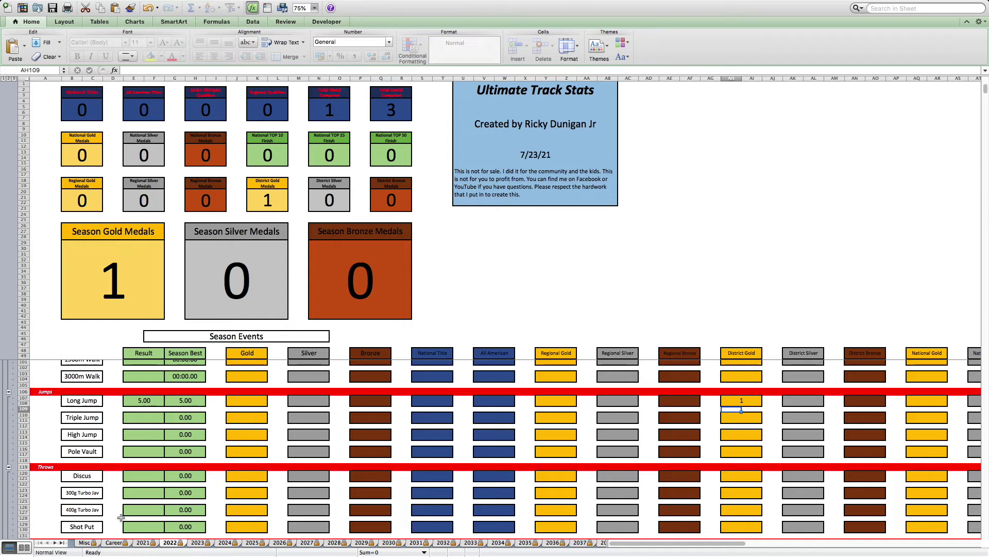
pyautogui.scroll(1, 186, 424)
pyautogui.scroll(10, 186, 423)
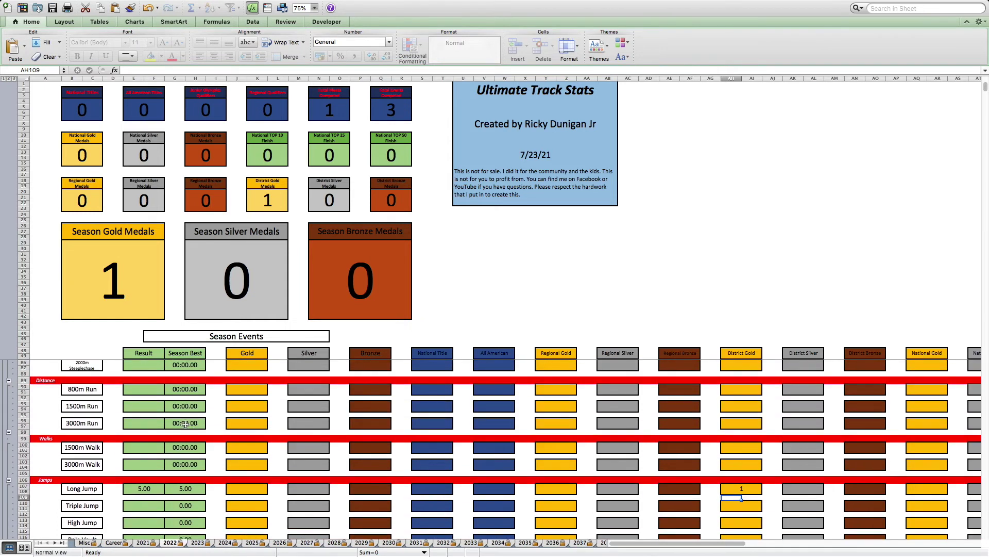
pyautogui.scroll(14, 186, 423)
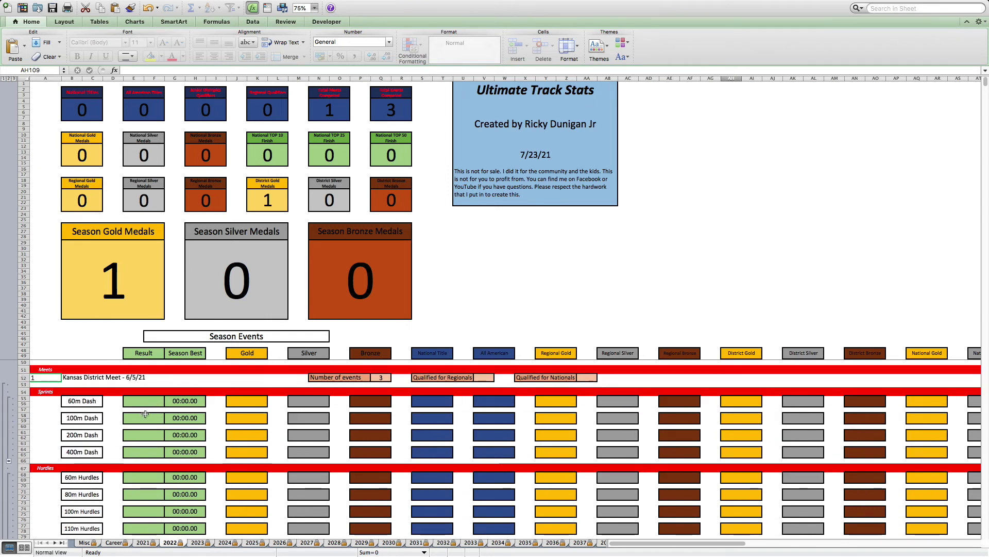
# - Enter 0:10.8 as the 100m Dash result and 1 in its District Gold cell
pyautogui.click(144, 417)
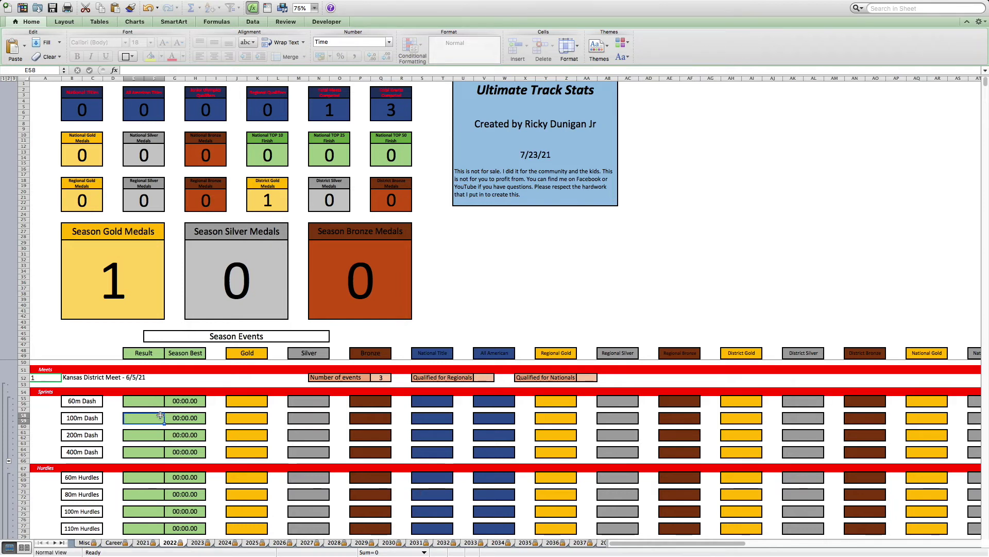
pyautogui.write('0')
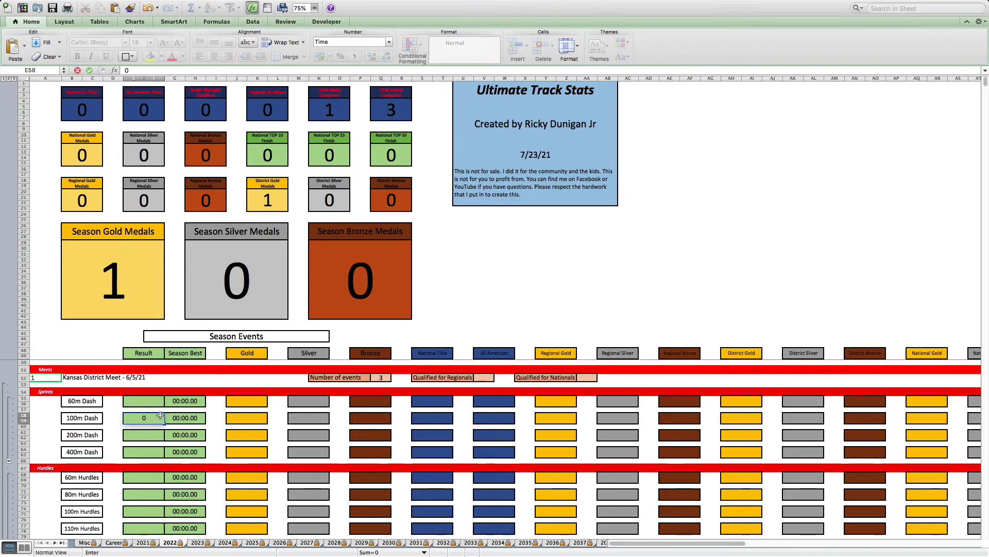
pyautogui.write(':10.8')
pyautogui.press('Return')
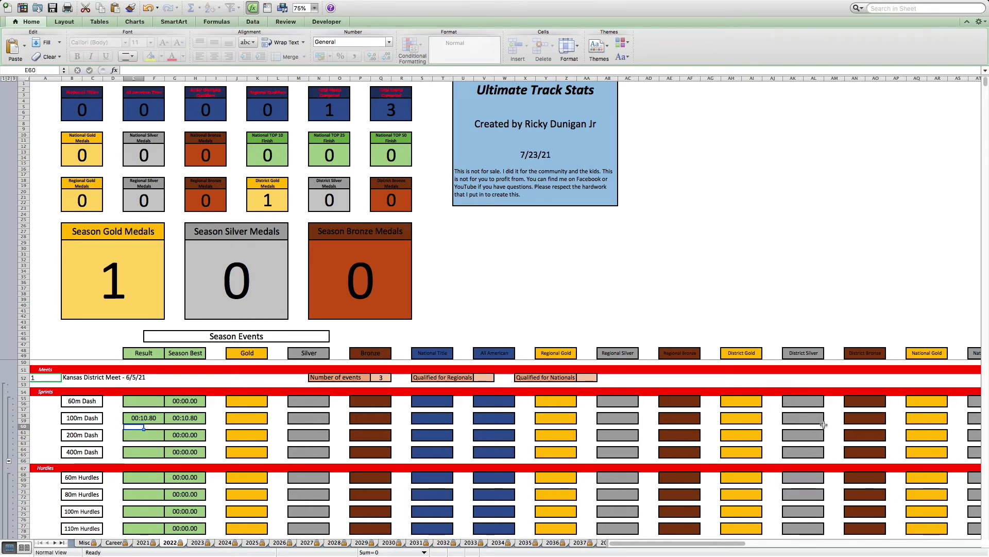
pyautogui.click(746, 418)
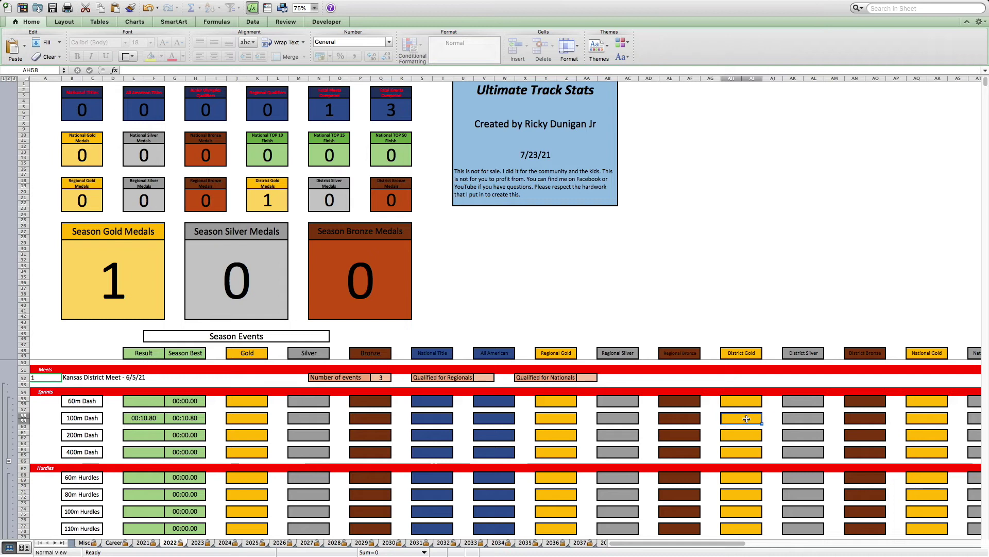
pyautogui.write('1')
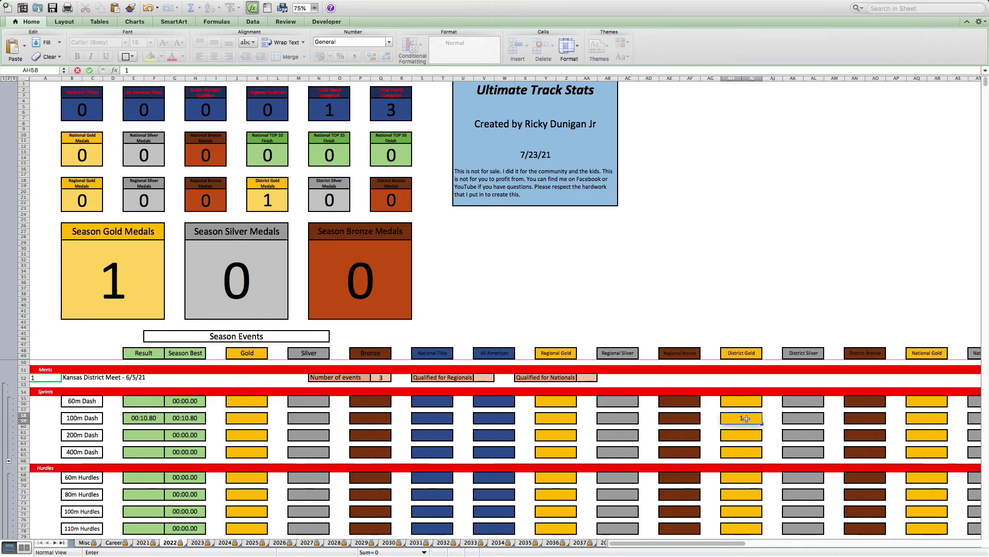
pyautogui.press('Return')
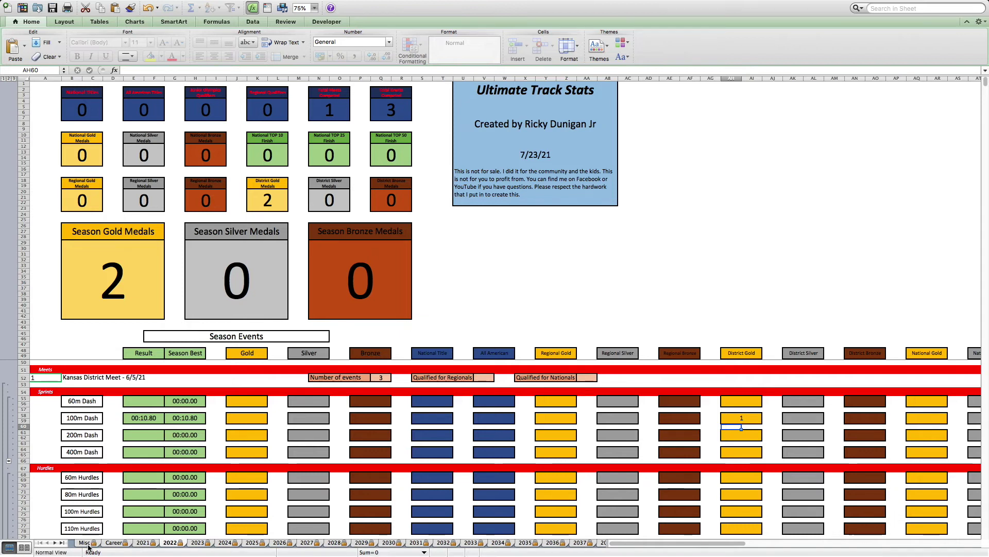
# - Change the Career sheet's 100m Dash PR date to 6/5/21, then return to the 2022 sheet
pyautogui.click(113, 542)
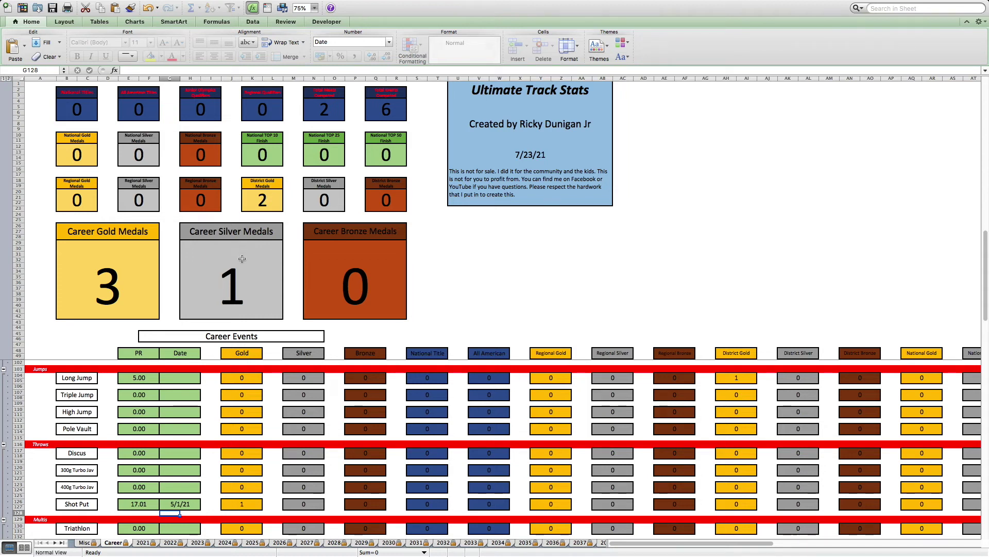
pyautogui.scroll(3, 206, 415)
pyautogui.scroll(10, 207, 415)
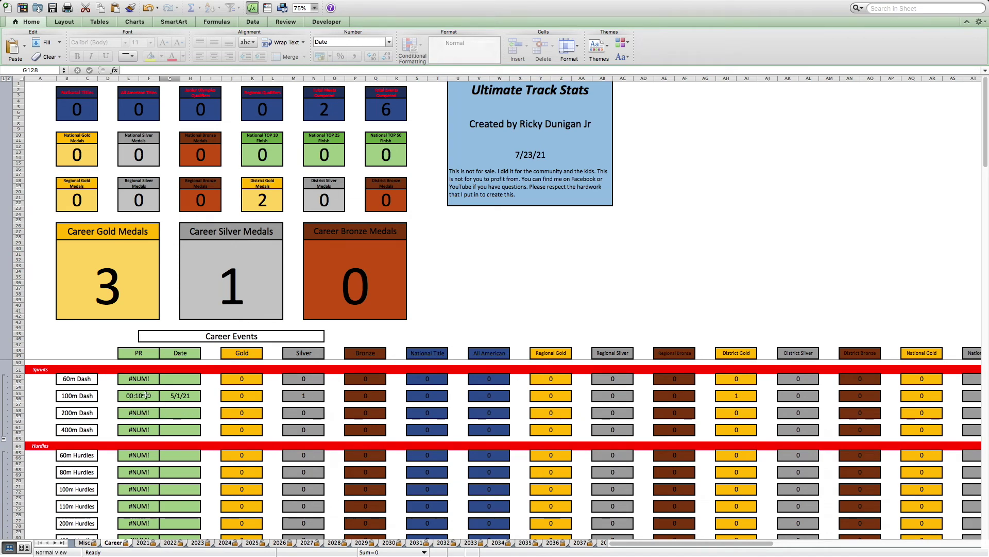
pyautogui.click(180, 395)
pyautogui.write('6/5/21')
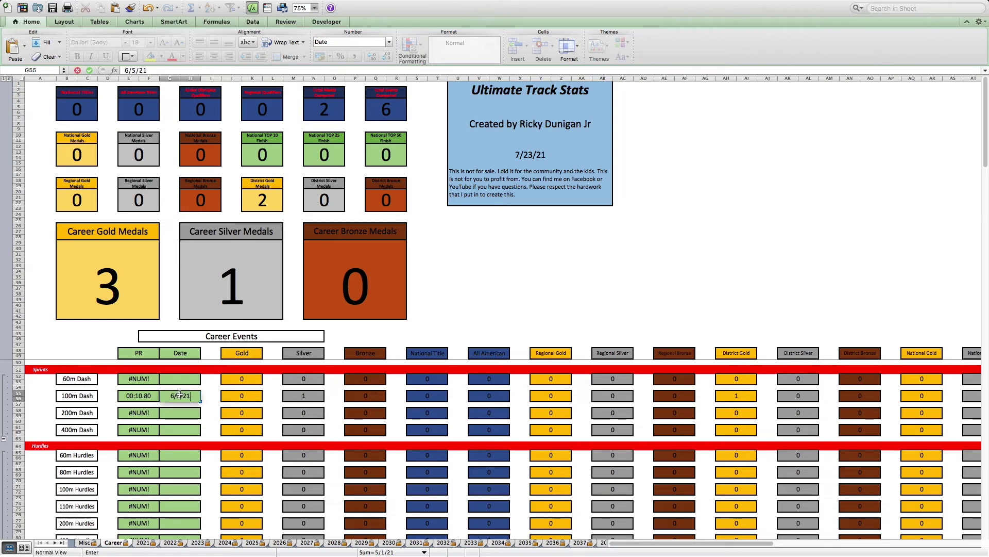
pyautogui.press('Return')
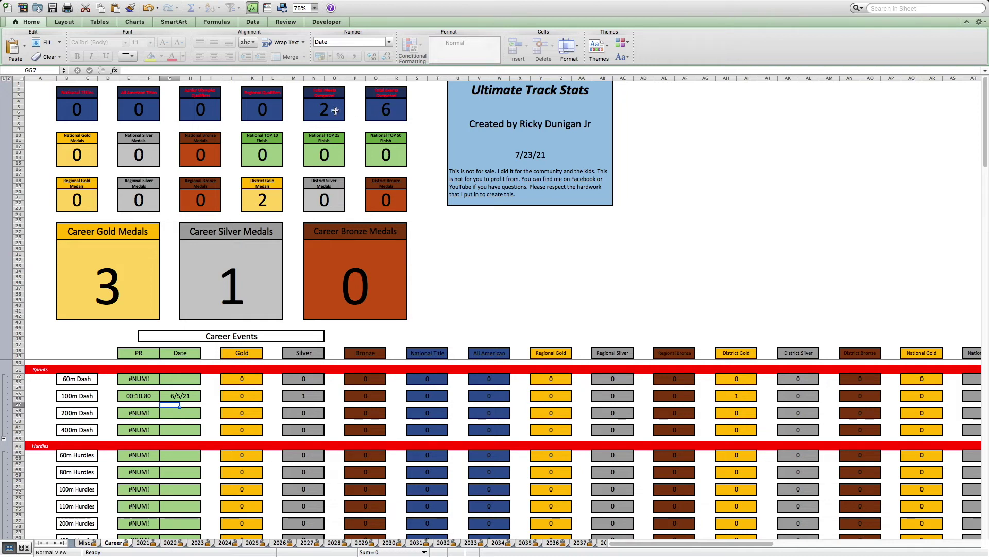
pyautogui.click(145, 542)
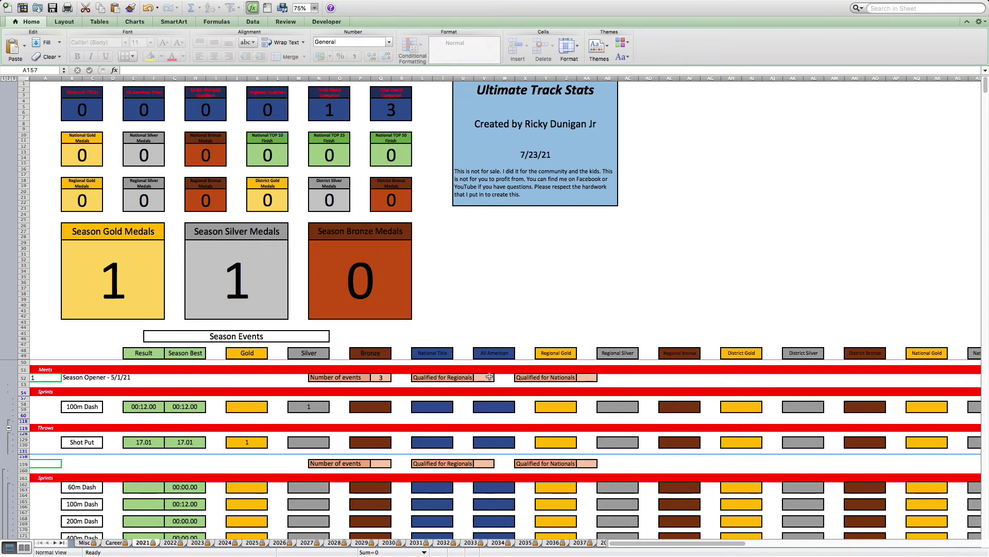
pyautogui.click(171, 544)
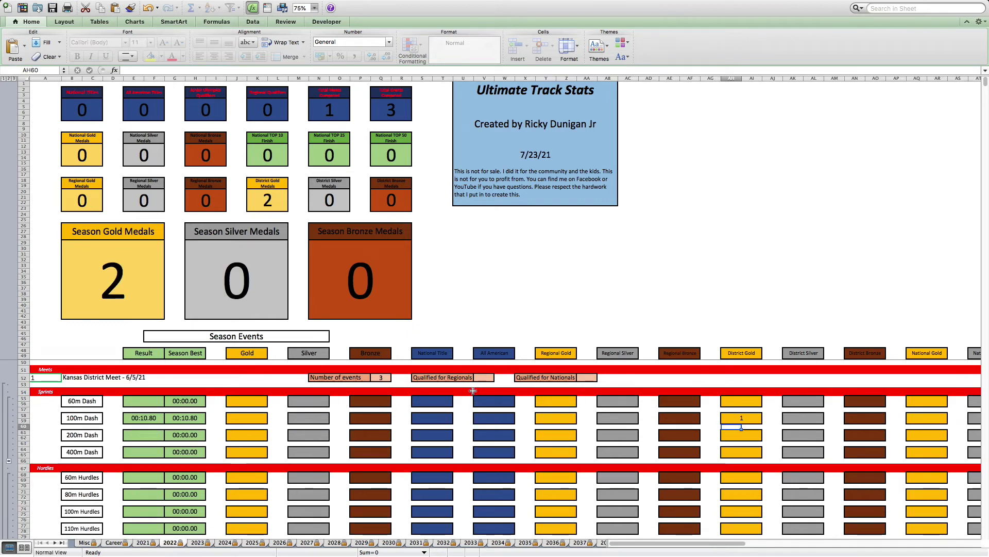
# - Enter 3 Regionals qualifiers and 3 Nationals qualifiers for the Kansas District Meet
pyautogui.click(480, 379)
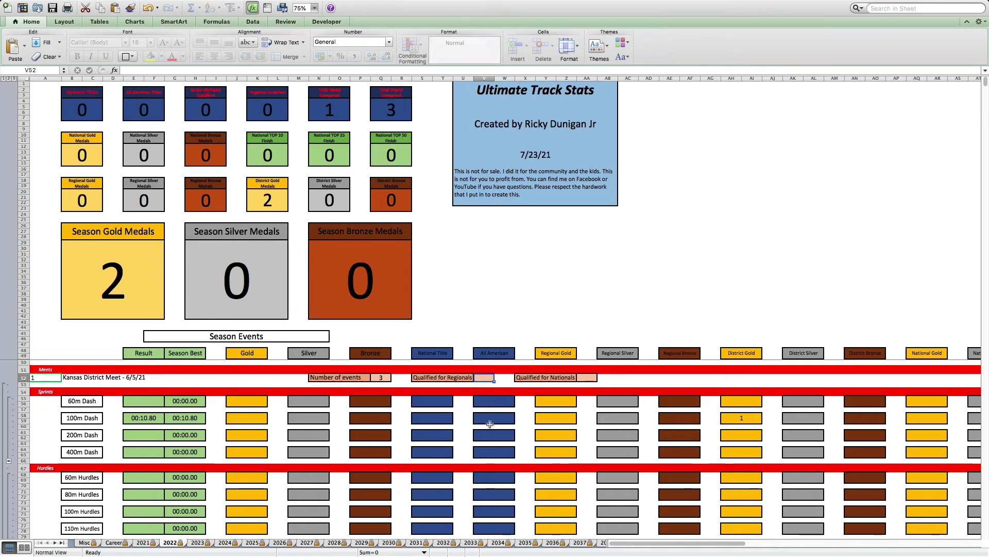
pyautogui.write('3')
pyautogui.press('Return')
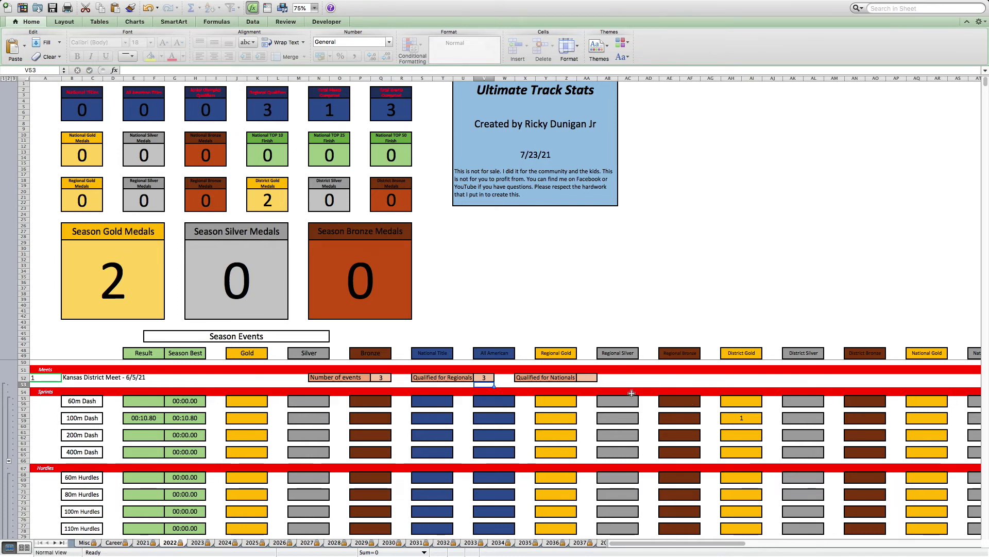
pyautogui.click(588, 377)
pyautogui.write('3')
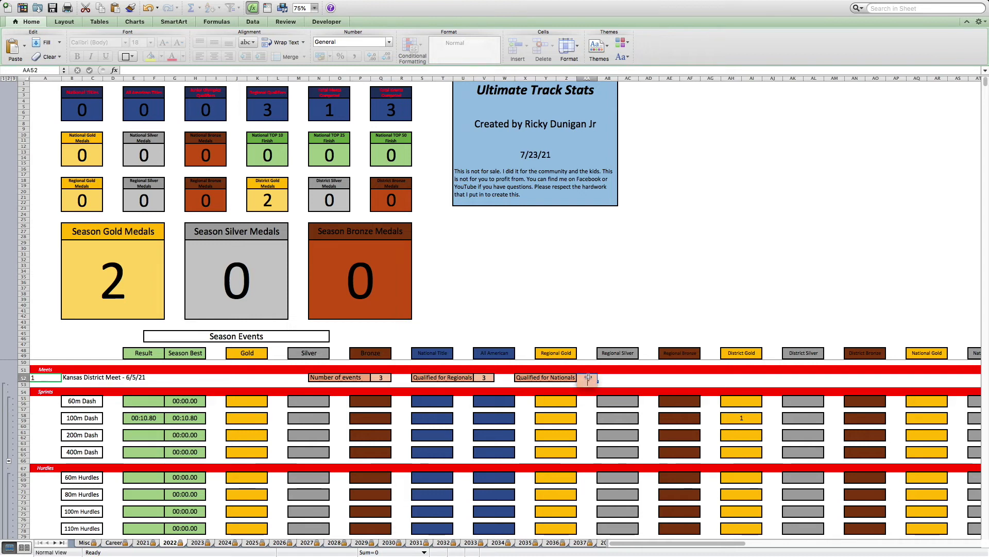
pyautogui.press('Return')
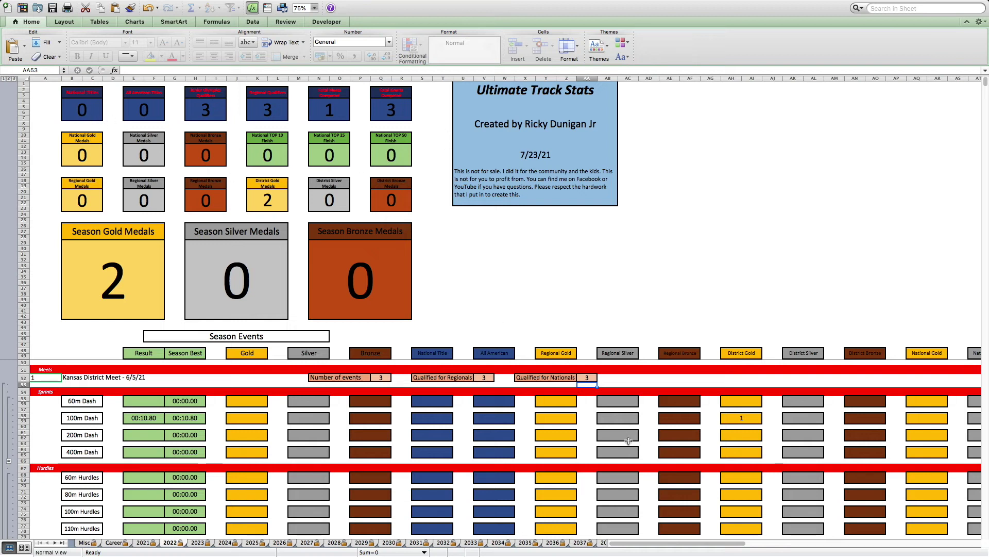
pyautogui.moveTo(680, 536)
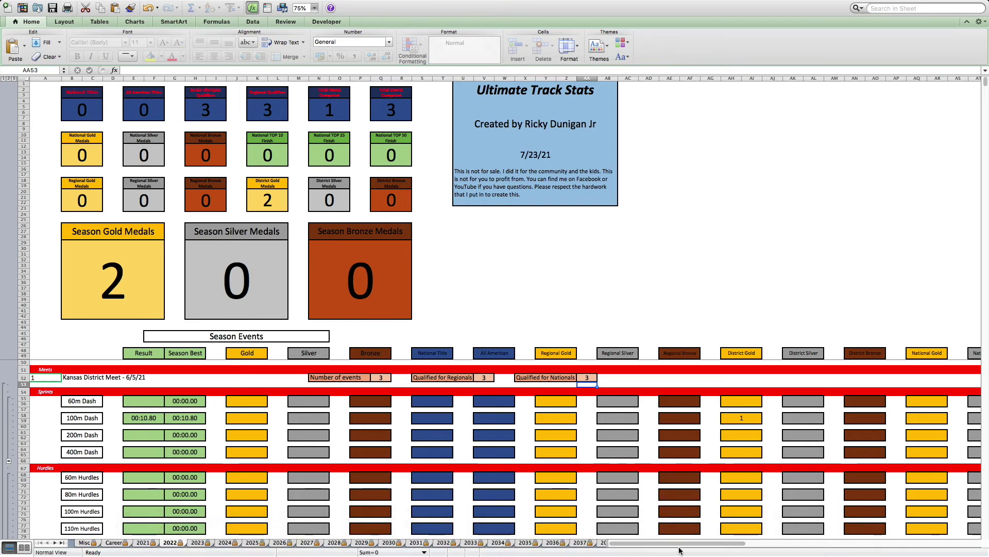
pyautogui.moveTo(684, 546); pyautogui.dragTo(730, 535)
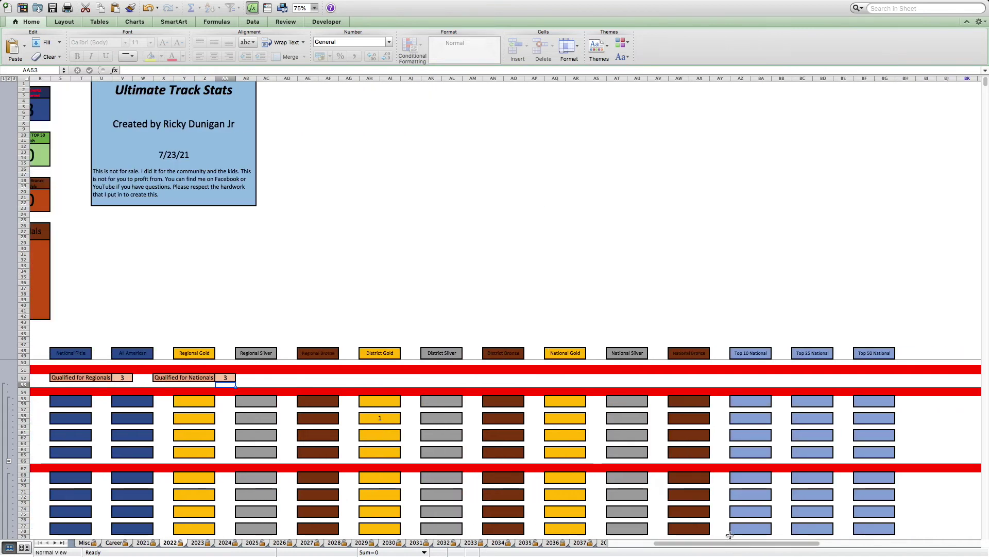
# - Enter 1 in AZ55, BC55 and BF55 to mark the 60m Dash Top 10, 25 and 50 National finishes
pyautogui.click(753, 400)
pyautogui.write('1')
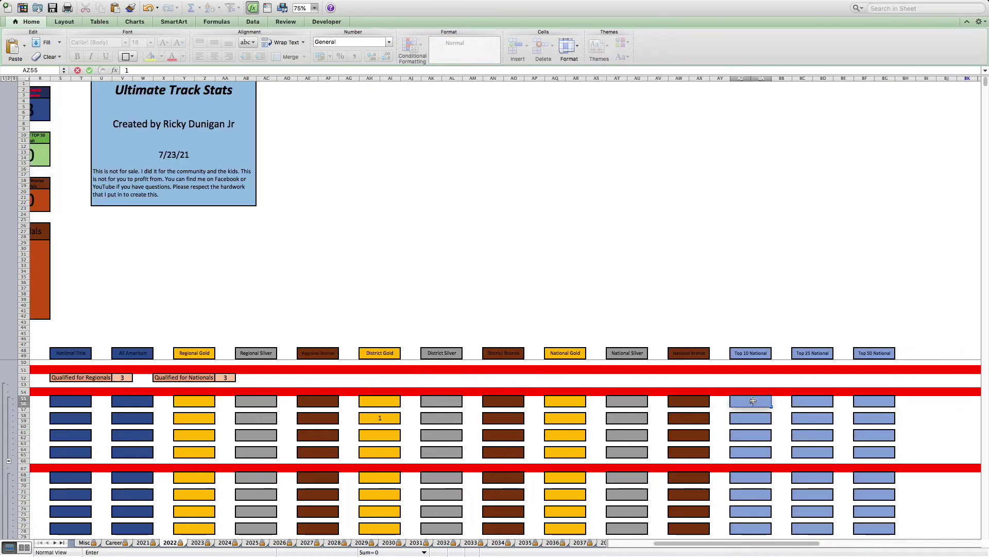
pyautogui.press('Tab')
pyautogui.press('Tab')
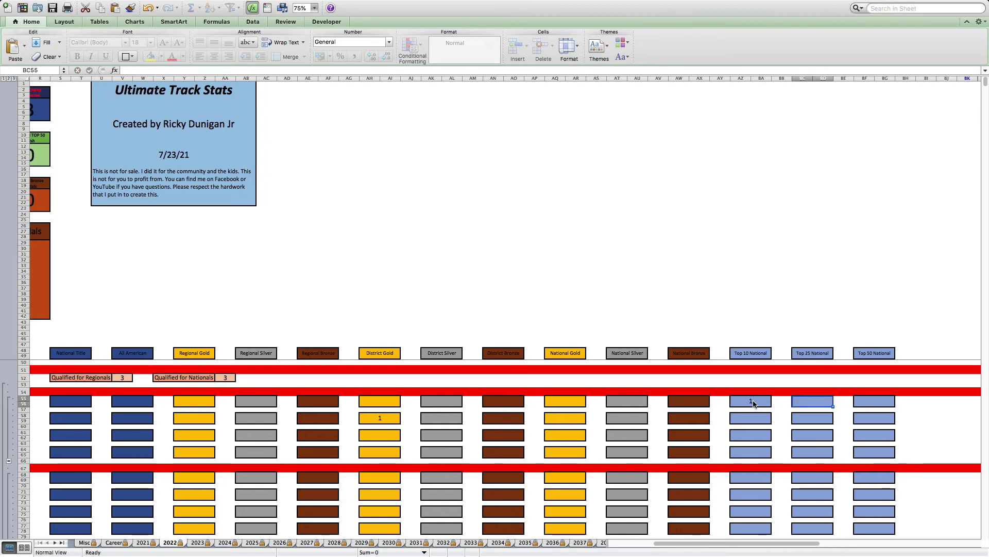
pyautogui.write('1')
pyautogui.press('Tab')
pyautogui.press('Tab')
pyautogui.write('1')
pyautogui.press('Return')
pyautogui.moveTo(670, 544); pyautogui.dragTo(593, 549)
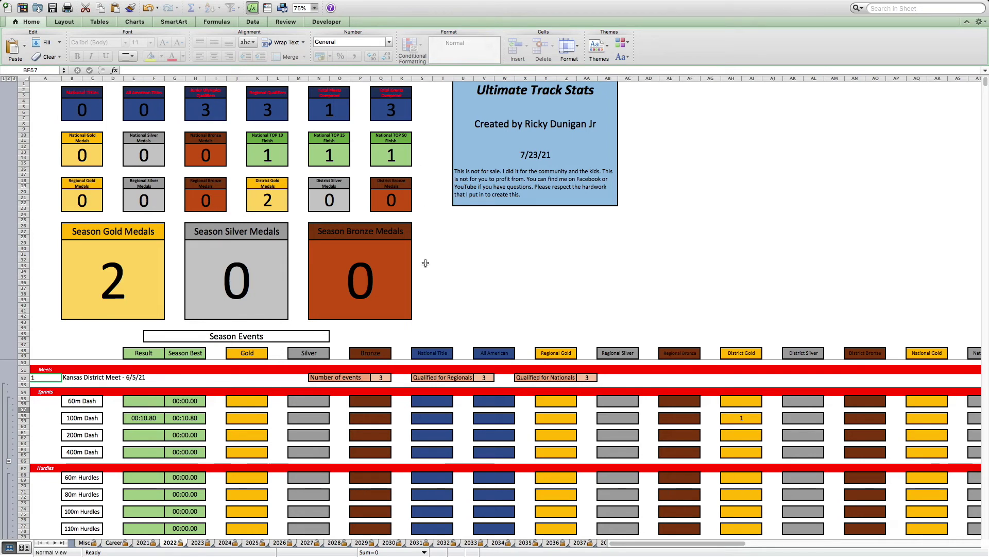
# - Enter 1 in S58 and V58 for the 100m Dash National Title and All American, then view Career totals
pyautogui.click(437, 414)
pyautogui.write('1')
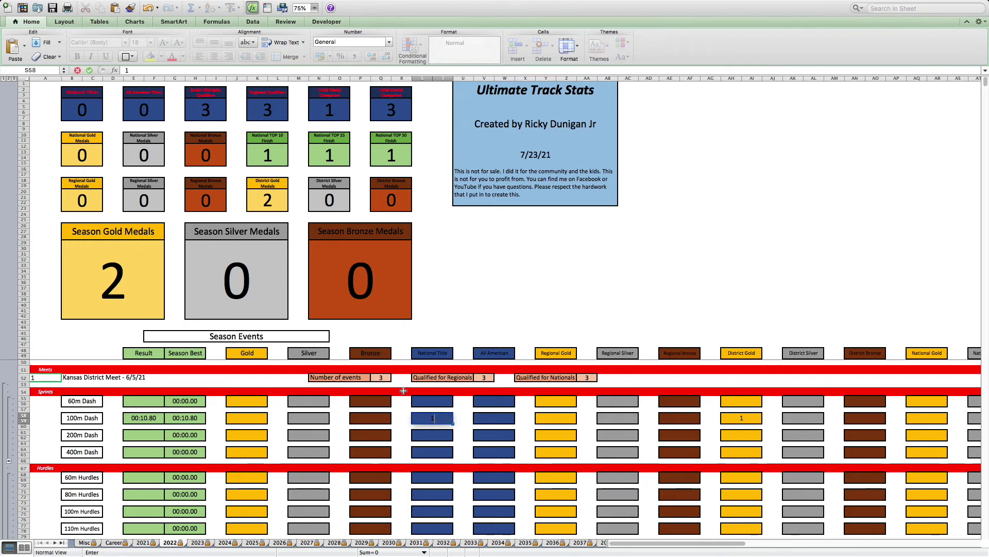
pyautogui.press('Return')
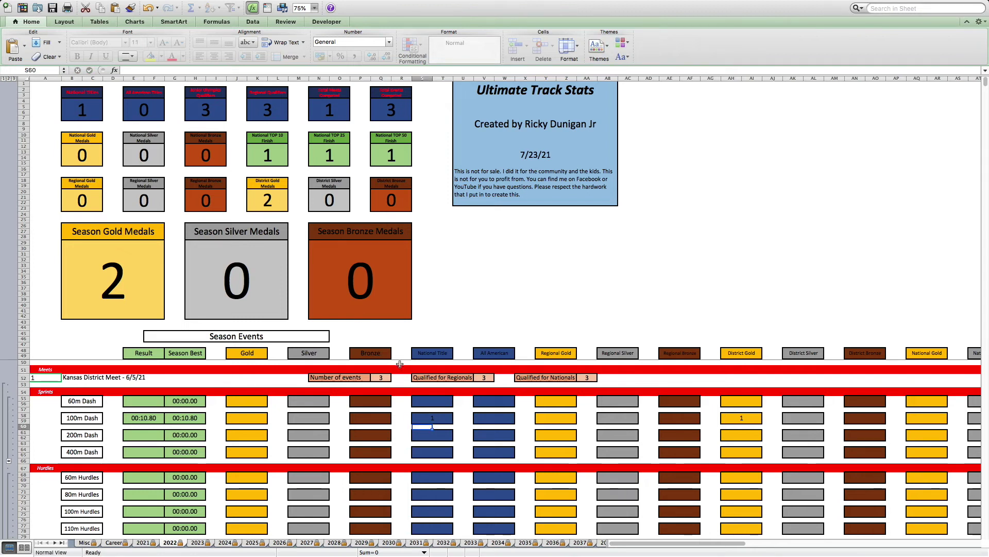
pyautogui.click(503, 418)
pyautogui.write('1')
pyautogui.press('Return')
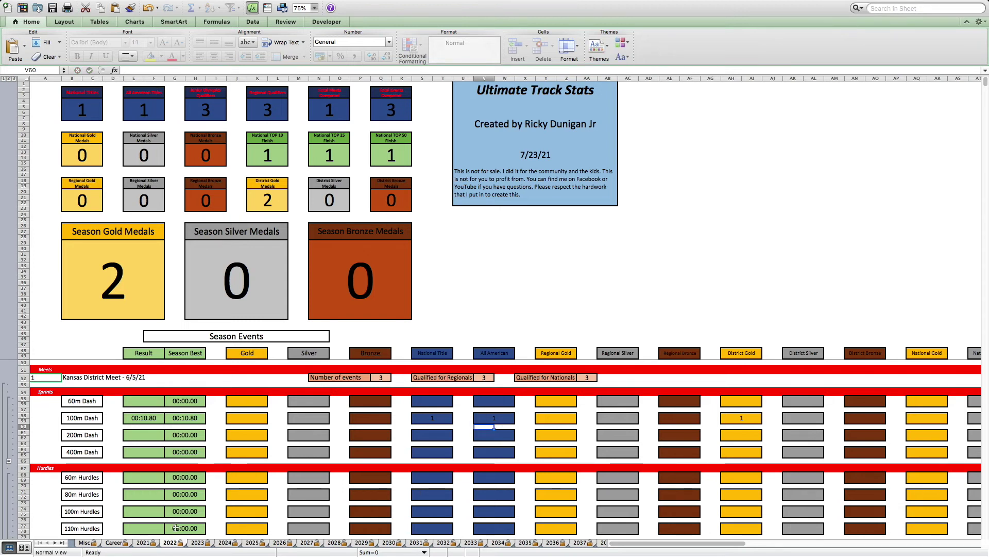
pyautogui.click(117, 543)
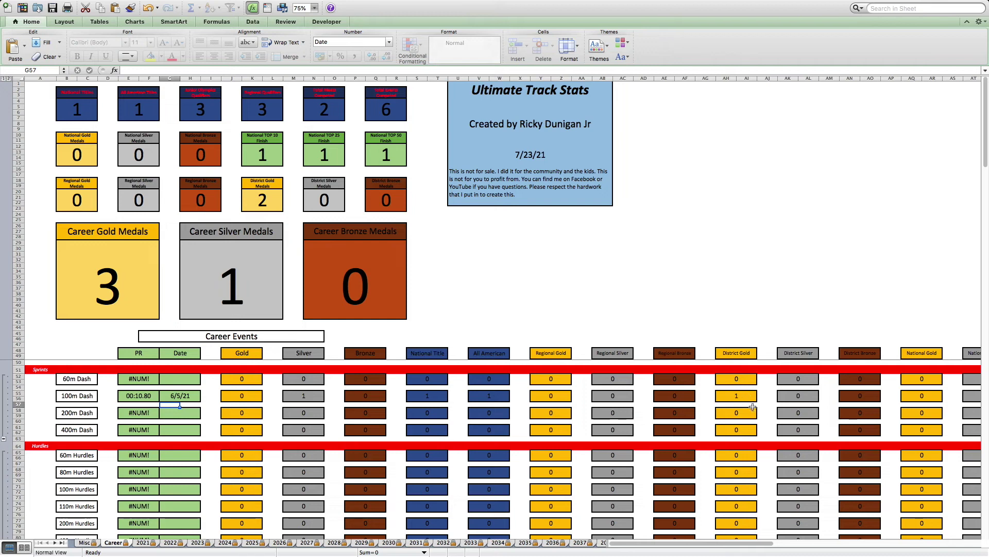
pyautogui.moveTo(734, 547); pyautogui.dragTo(637, 545)
# - Go to the 2021 season sheet and rename its tab to 2041
pyautogui.click(143, 542)
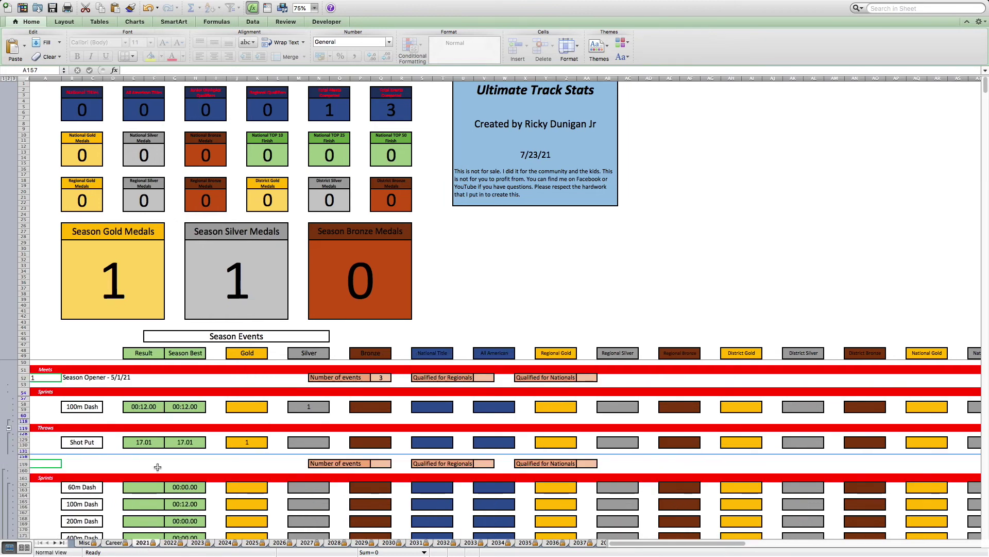
pyautogui.scroll(-2, 206, 452)
pyautogui.scroll(-1, 207, 447)
pyautogui.scroll(3, 207, 447)
pyautogui.doubleClick(146, 545)
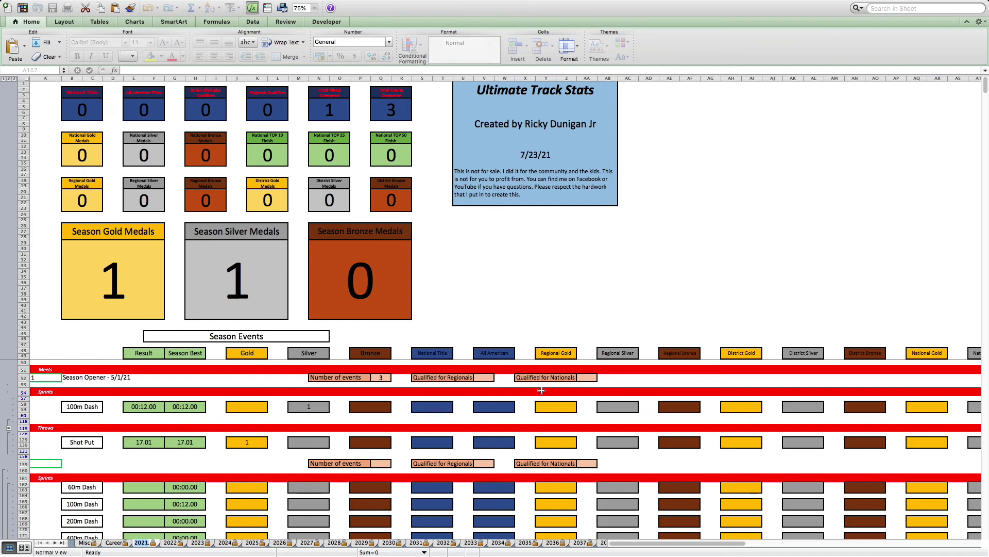
pyautogui.write('2041')
pyautogui.press('Return')
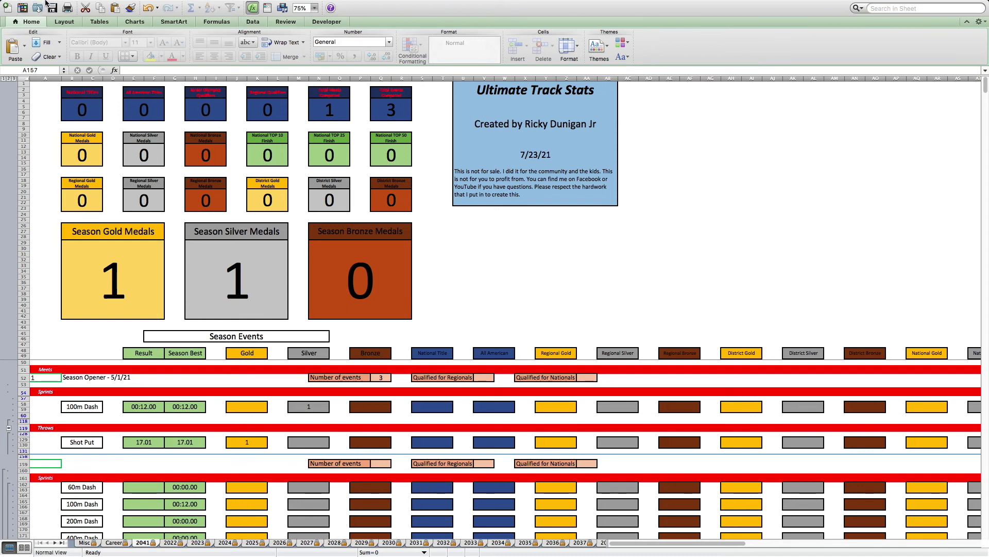
# - Close Ultimate Track Stats without saving and open Corric Track Record from the Track Stuff folder
pyautogui.moveTo(45, 3)
pyautogui.click(28, 17)
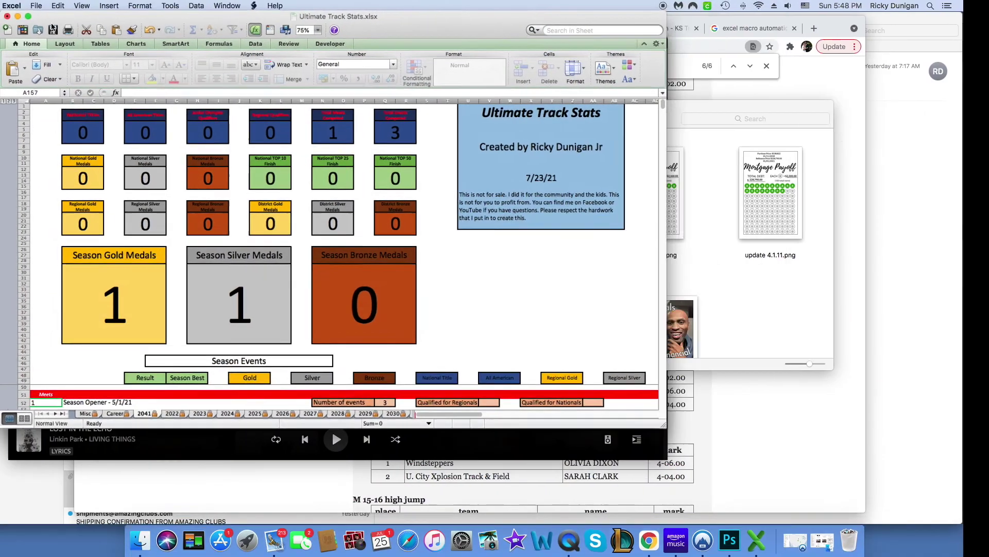
pyautogui.click(7, 17)
pyautogui.click(300, 86)
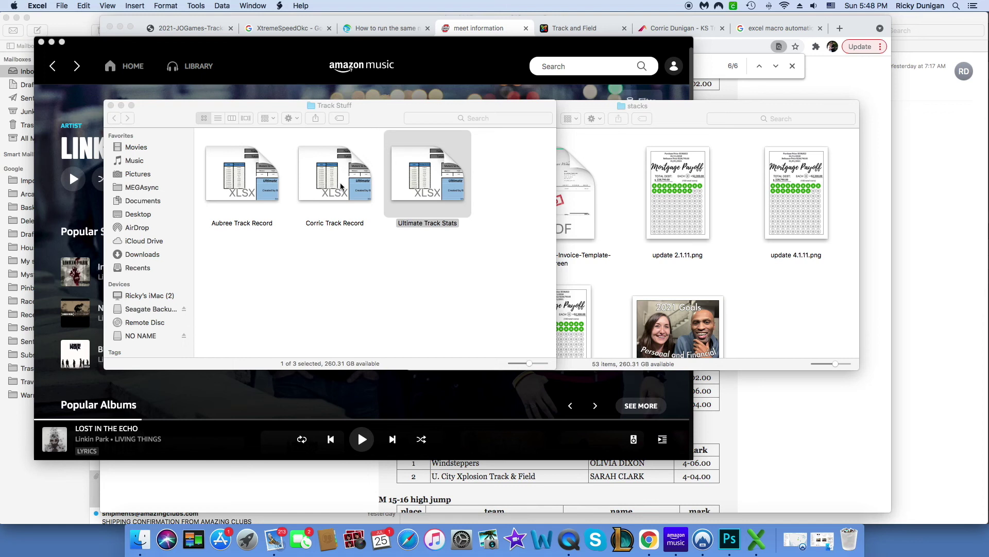
pyautogui.doubleClick(346, 173)
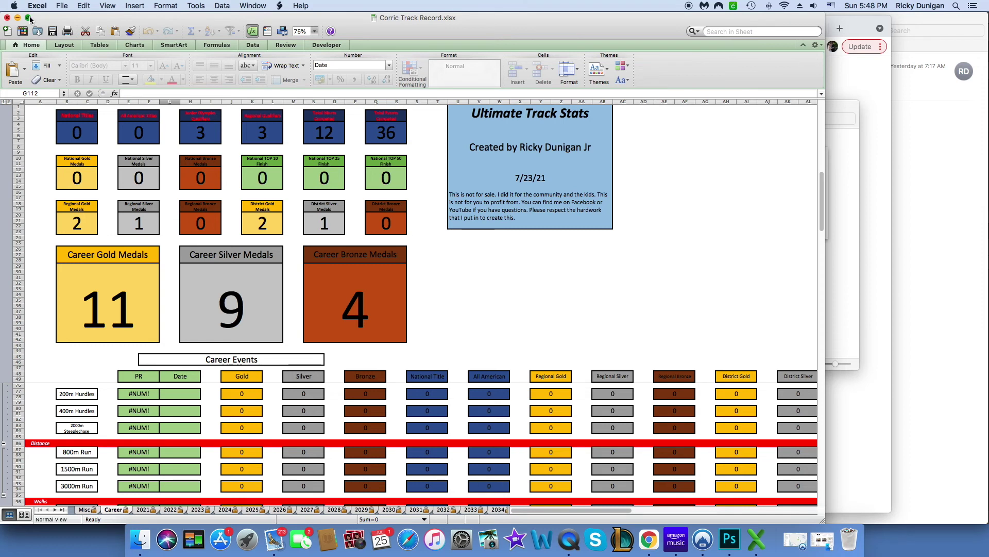
# - Switch the Corric Track Record window to full screen
pyautogui.click(30, 19)
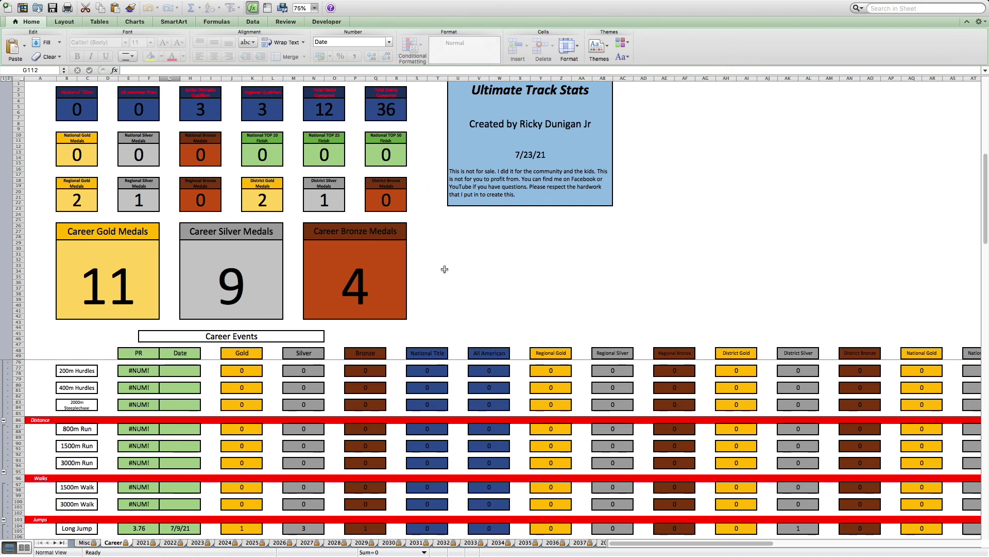
# - Show the 2021 sheet scrolled up to the B and B Race KC Winter Classic - 2/6/21
pyautogui.click(143, 545)
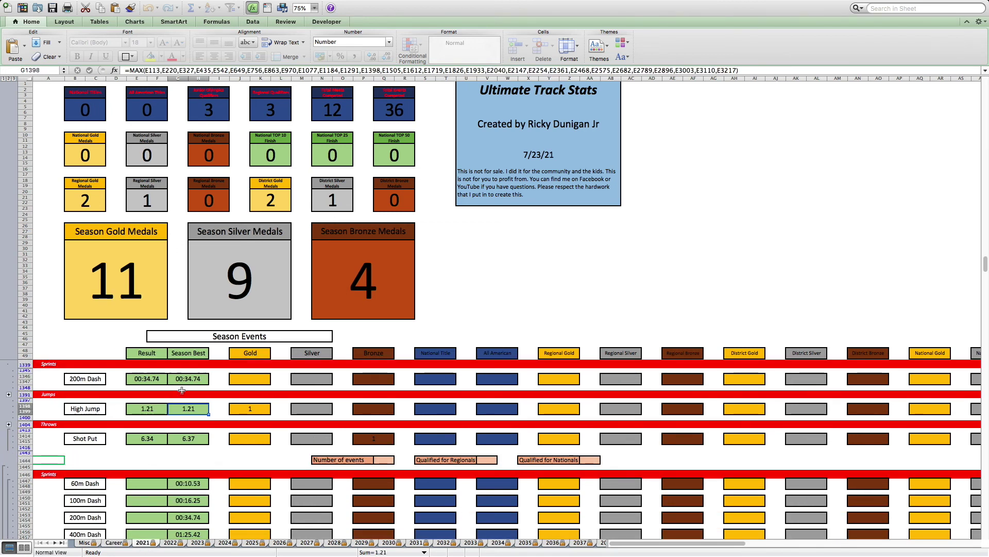
pyautogui.scroll(10, 180, 407)
pyautogui.scroll(15, 180, 407)
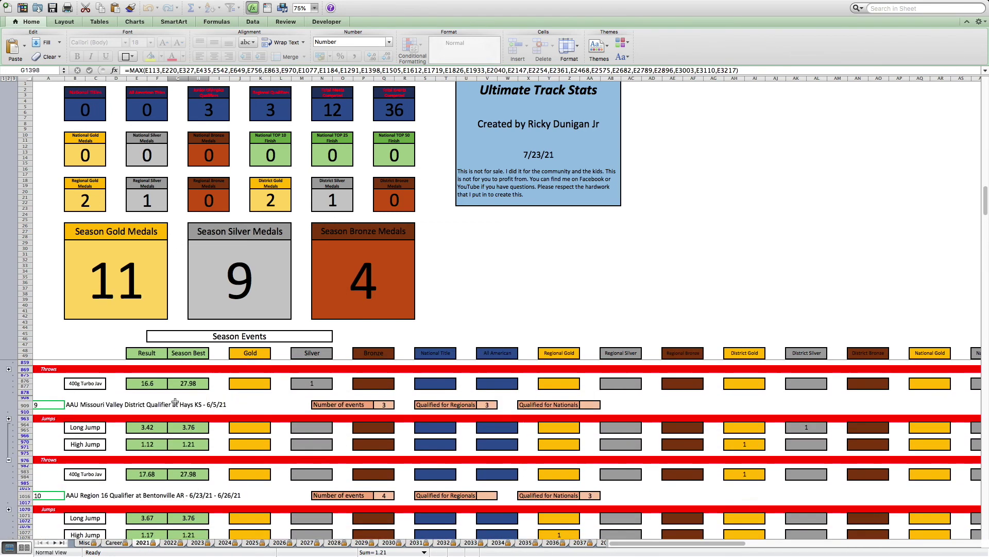
pyautogui.scroll(15, 175, 402)
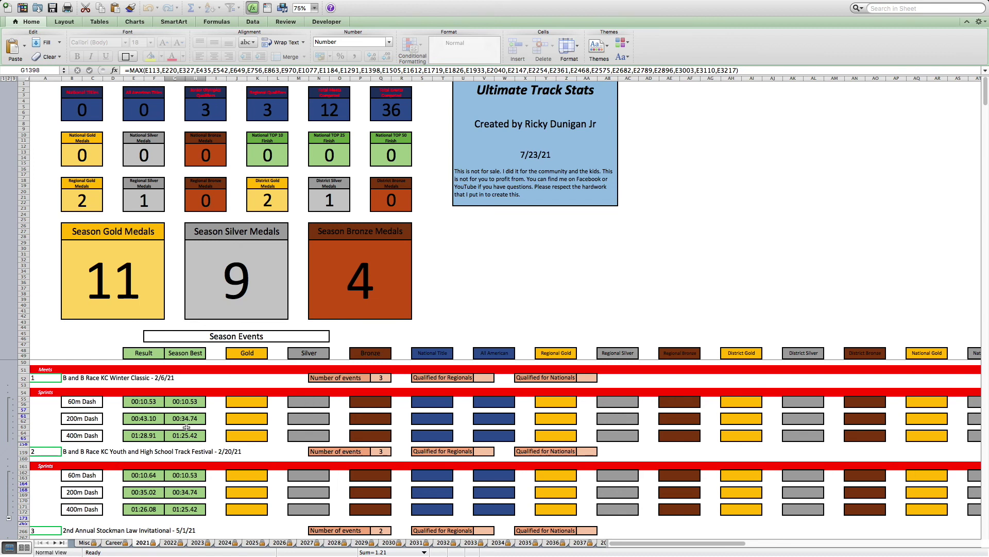
# - Scroll down the 2021 sheet's meet results through to the Triathlon Regionals - 6/23/21
pyautogui.scroll(-1, 201, 418)
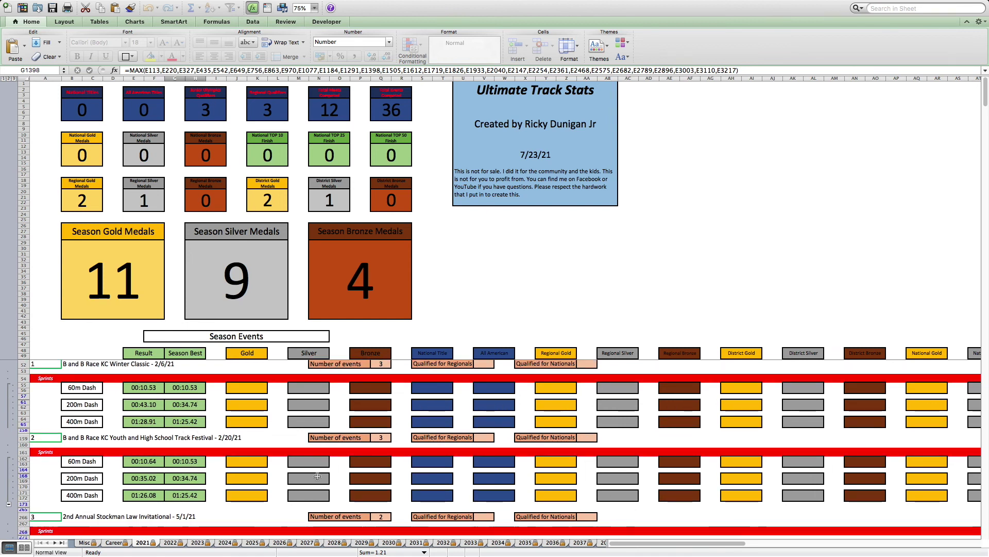
pyautogui.scroll(-4, 332, 472)
pyautogui.scroll(-2, 332, 472)
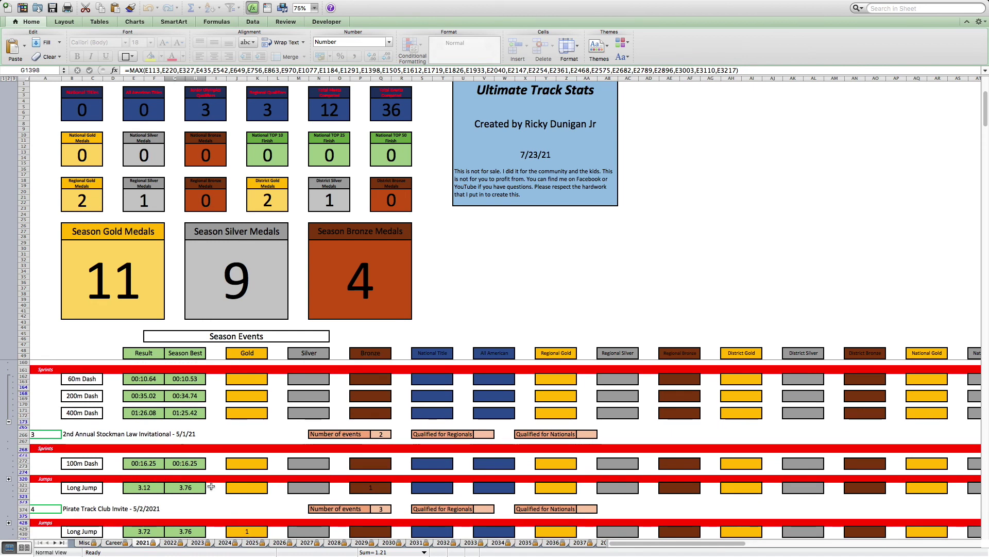
pyautogui.scroll(-2, 203, 481)
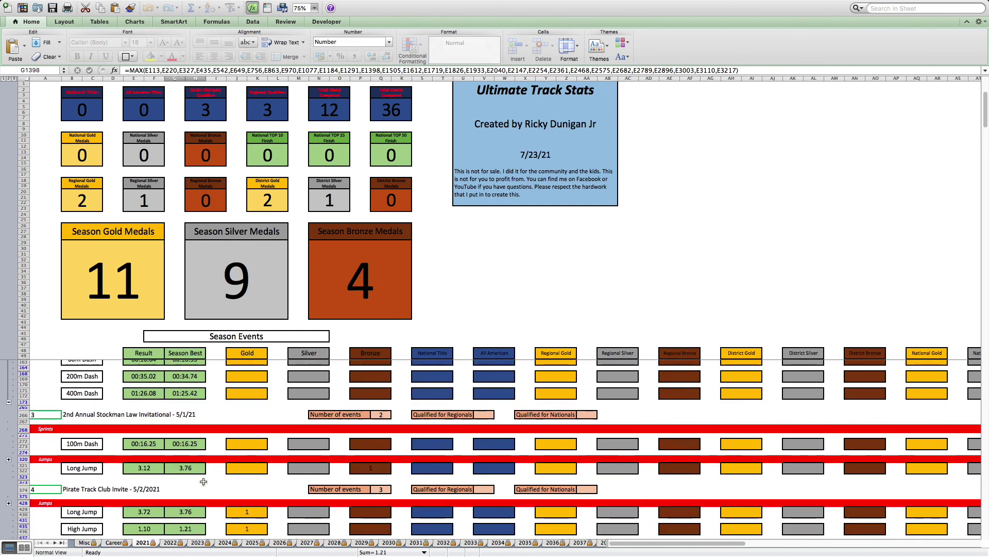
pyautogui.scroll(-1, 161, 451)
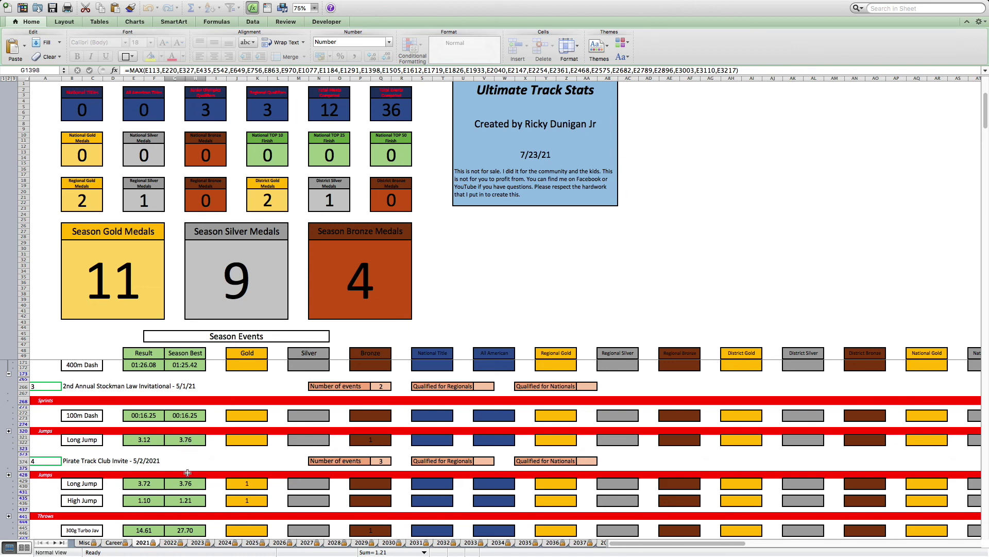
pyautogui.scroll(-1, 159, 483)
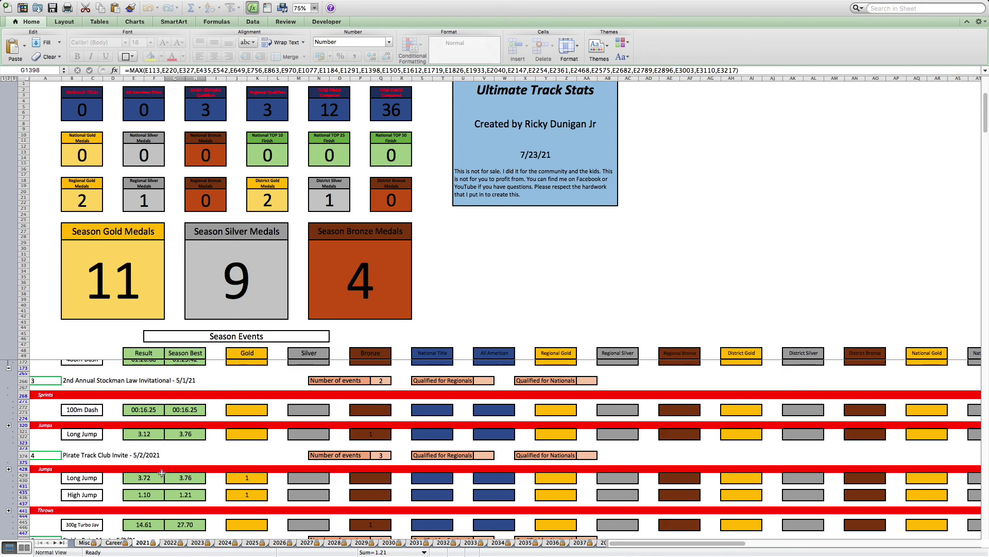
pyautogui.scroll(-2, 161, 472)
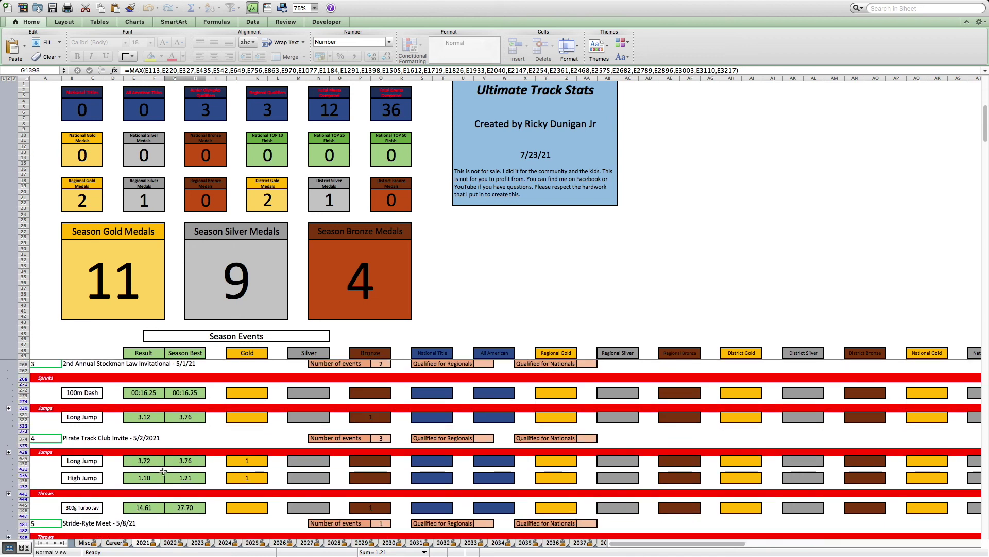
pyautogui.scroll(-1, 163, 471)
pyautogui.scroll(-1, 169, 490)
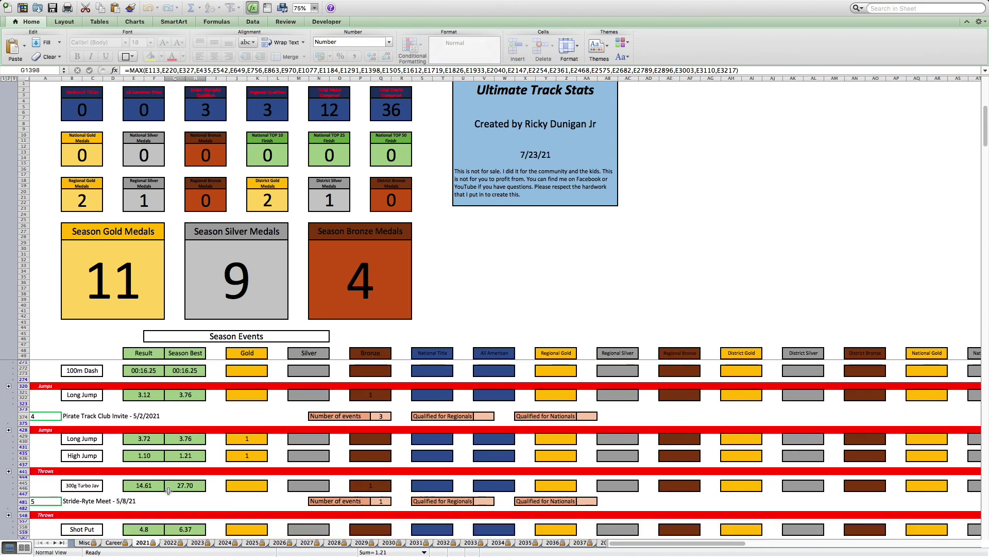
pyautogui.scroll(-1, 168, 490)
pyautogui.scroll(-2, 168, 493)
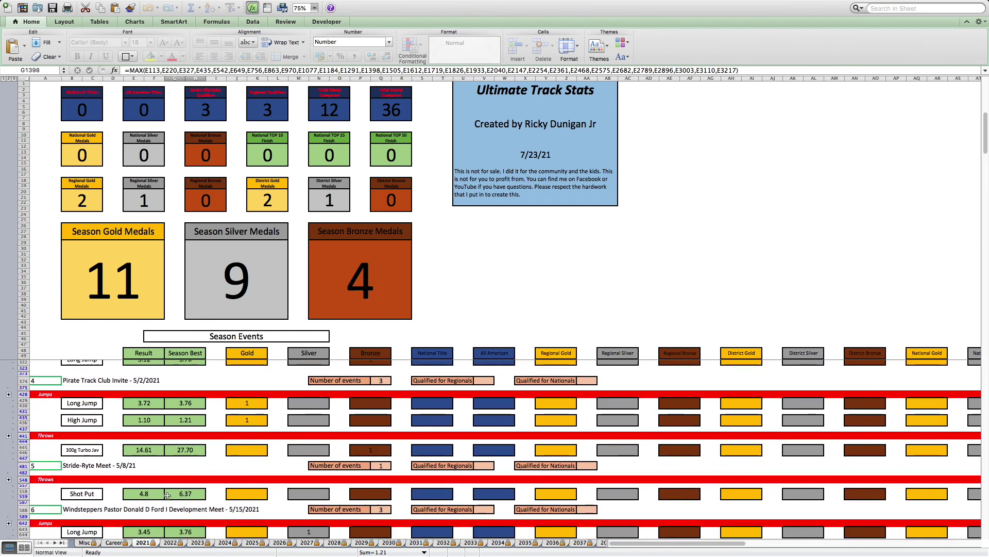
pyautogui.scroll(-1, 170, 496)
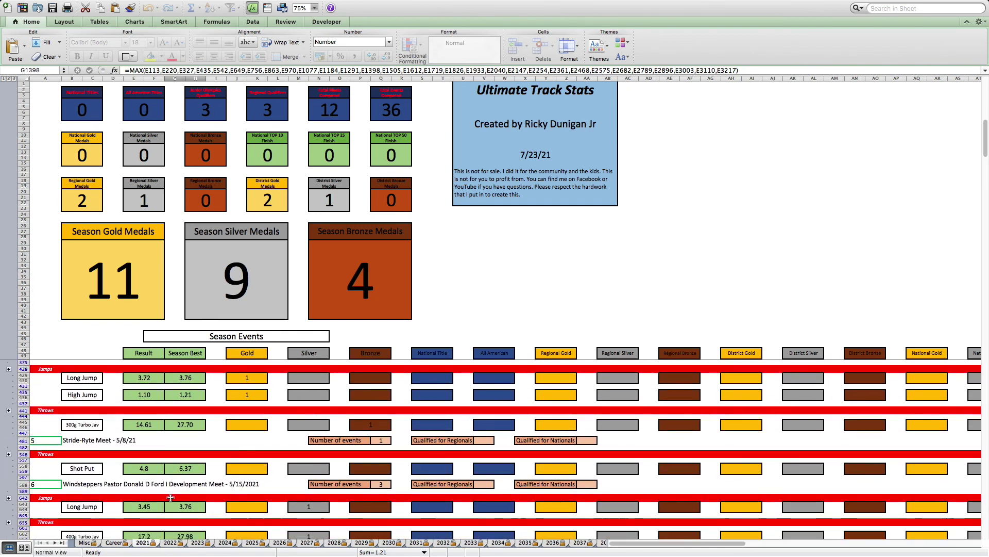
pyautogui.scroll(-2, 170, 496)
pyautogui.scroll(-4, 170, 495)
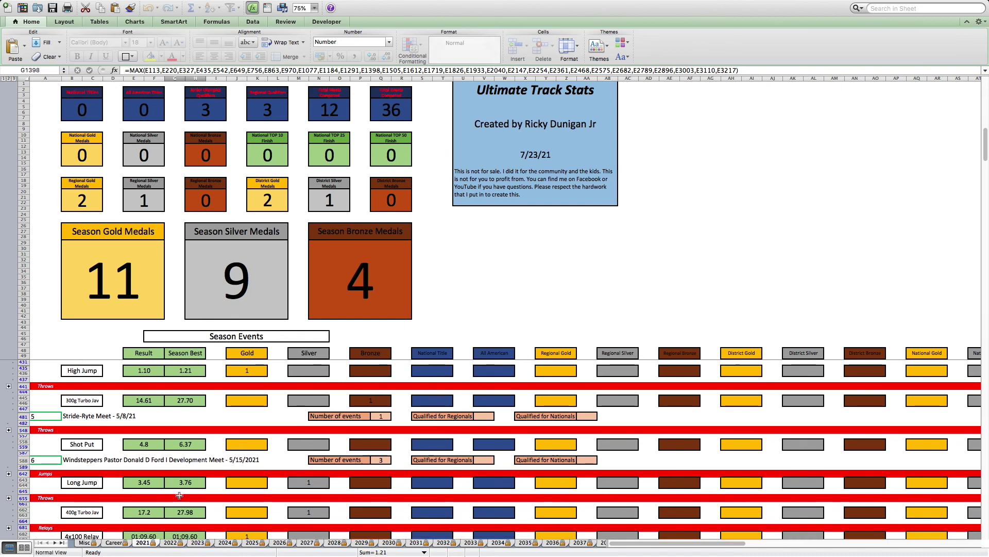
pyautogui.scroll(-1, 178, 495)
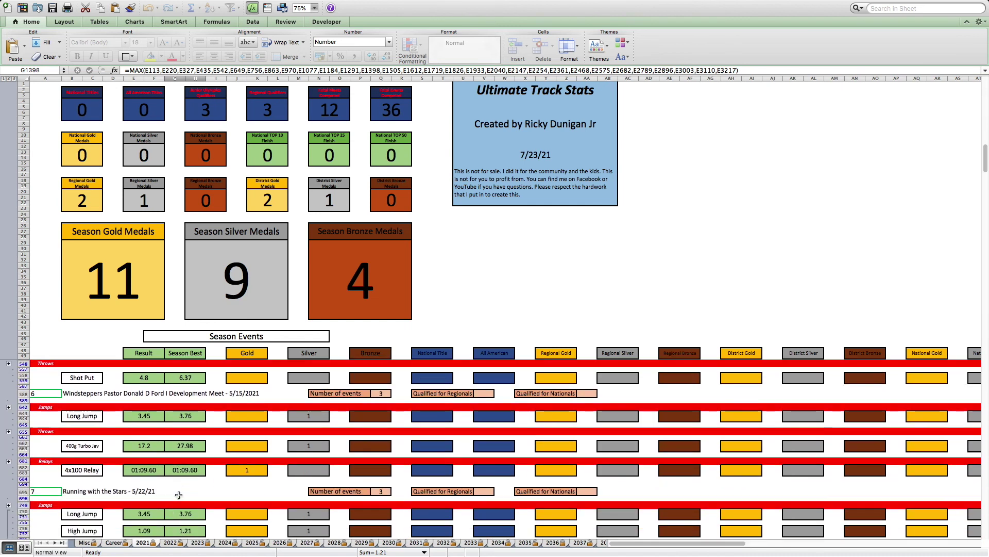
pyautogui.scroll(-1, 178, 493)
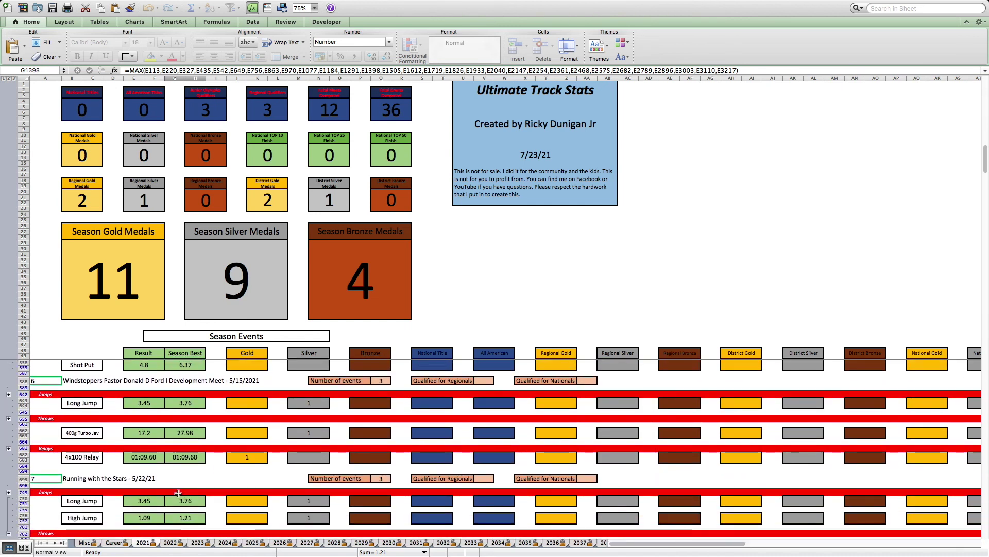
pyautogui.scroll(-5, 178, 493)
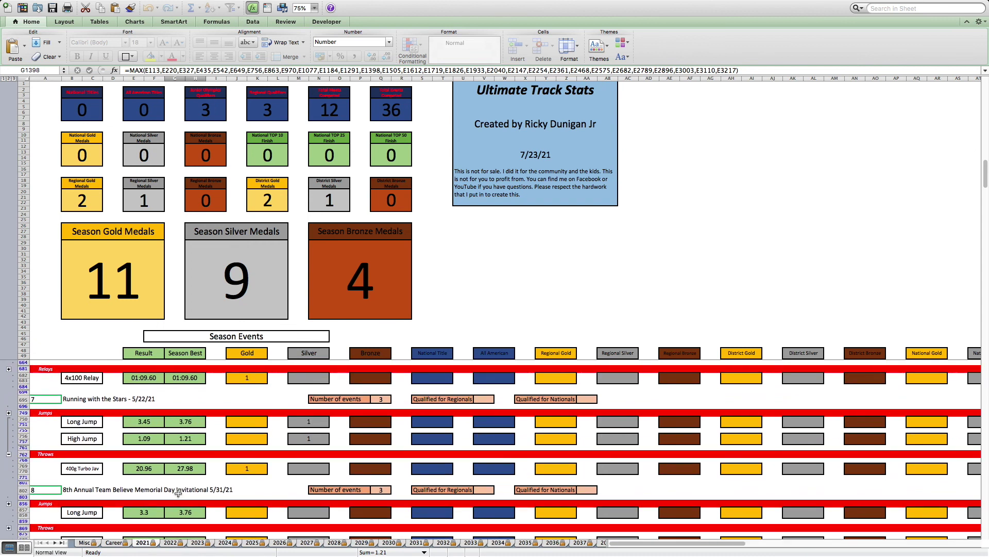
pyautogui.scroll(-1, 178, 493)
pyautogui.scroll(-2, 178, 493)
pyautogui.scroll(-1, 178, 494)
pyautogui.scroll(-2, 178, 493)
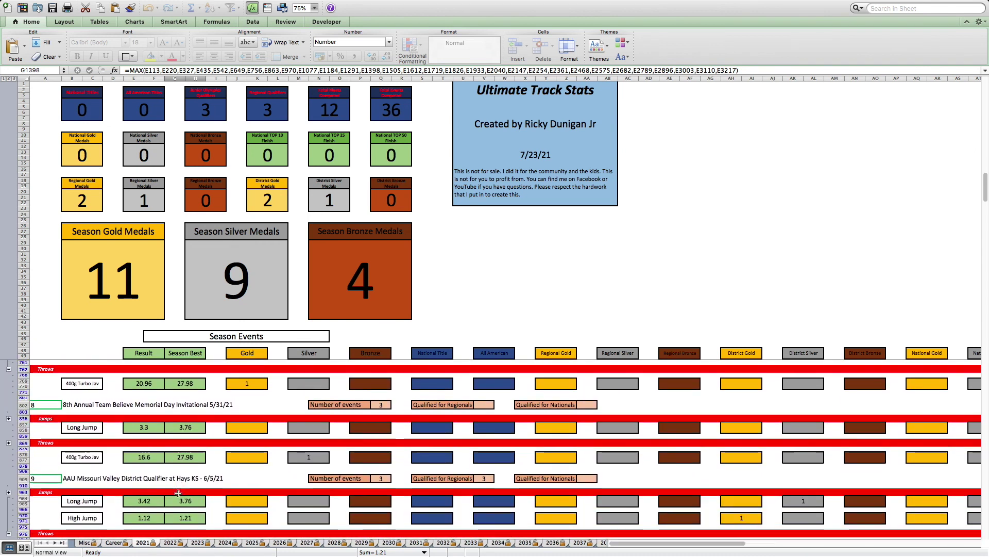
pyautogui.scroll(-3, 179, 493)
pyautogui.scroll(-4, 177, 493)
pyautogui.scroll(-4, 178, 492)
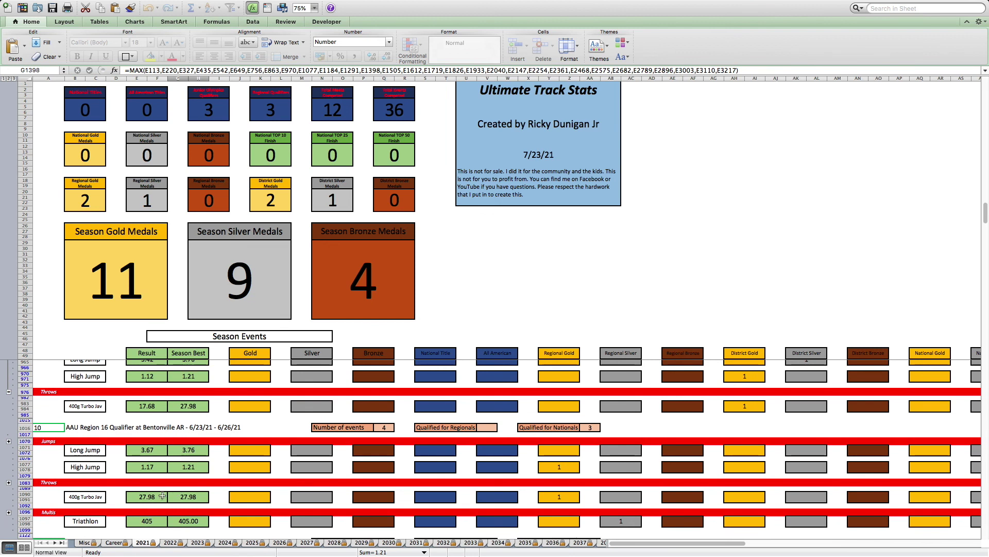
pyautogui.scroll(-6, 165, 487)
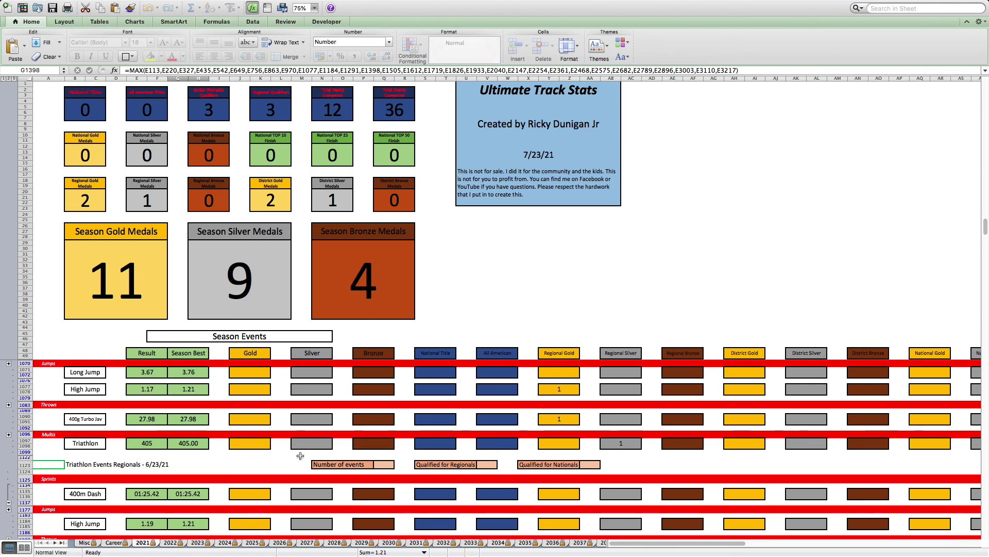
# - View the Career sheet, then the Misc sheet's conversion tables, and exit full screen
pyautogui.click(113, 543)
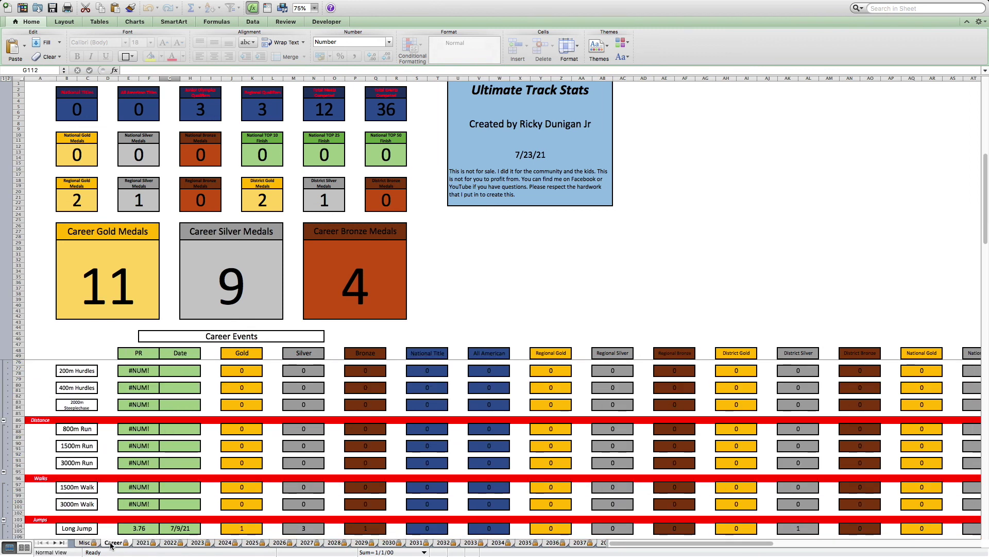
pyautogui.click(85, 543)
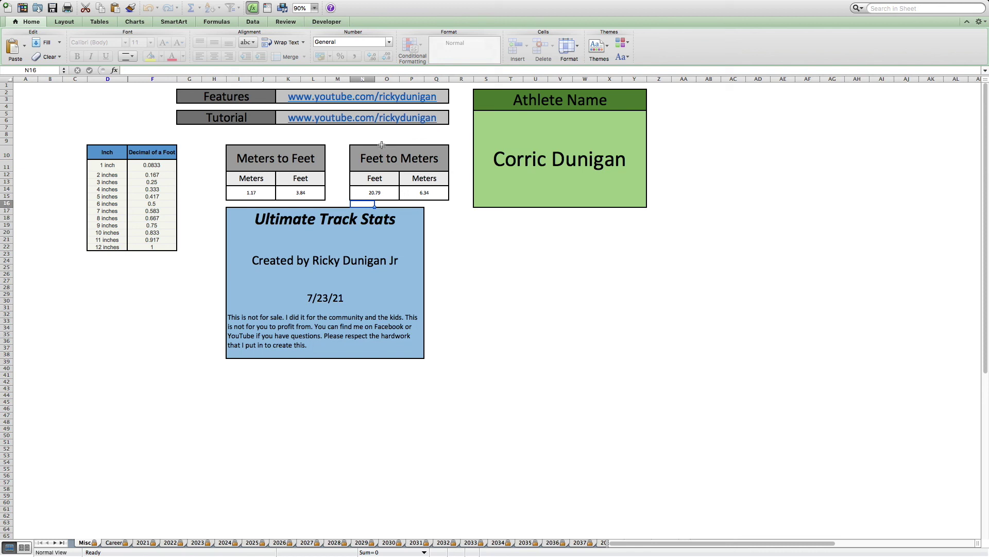
pyautogui.press('Escape')
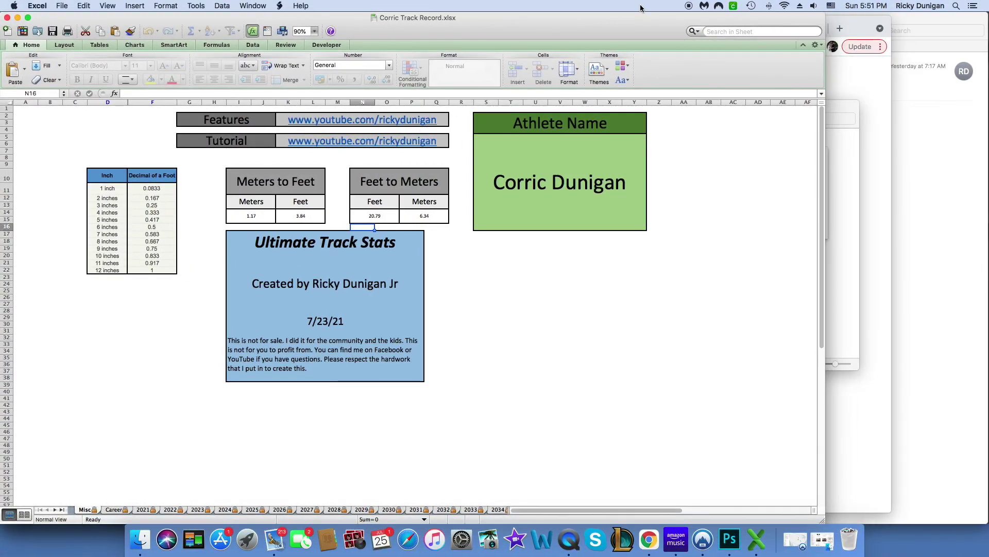